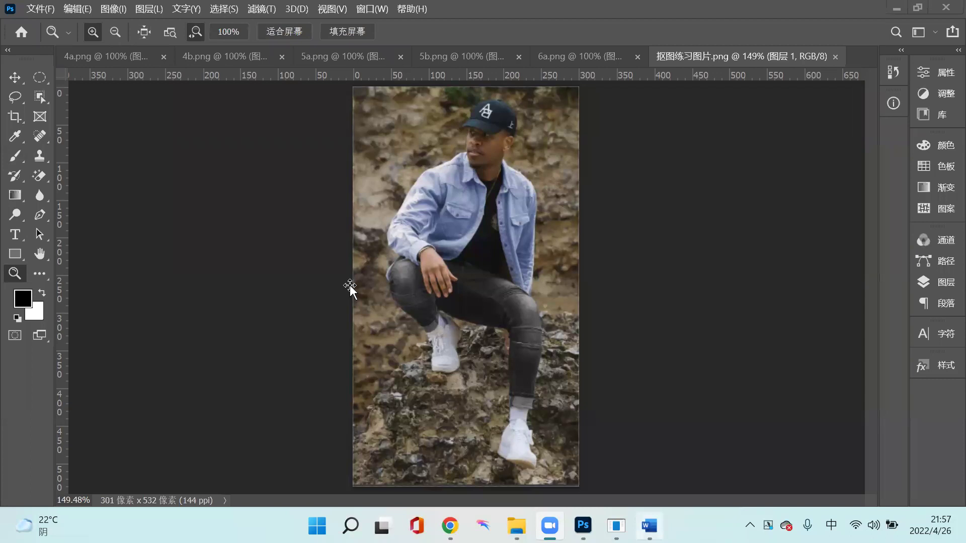
Review the mind-map notes in Word full-screen, then return to the man's photo.
key(alt+Tab)
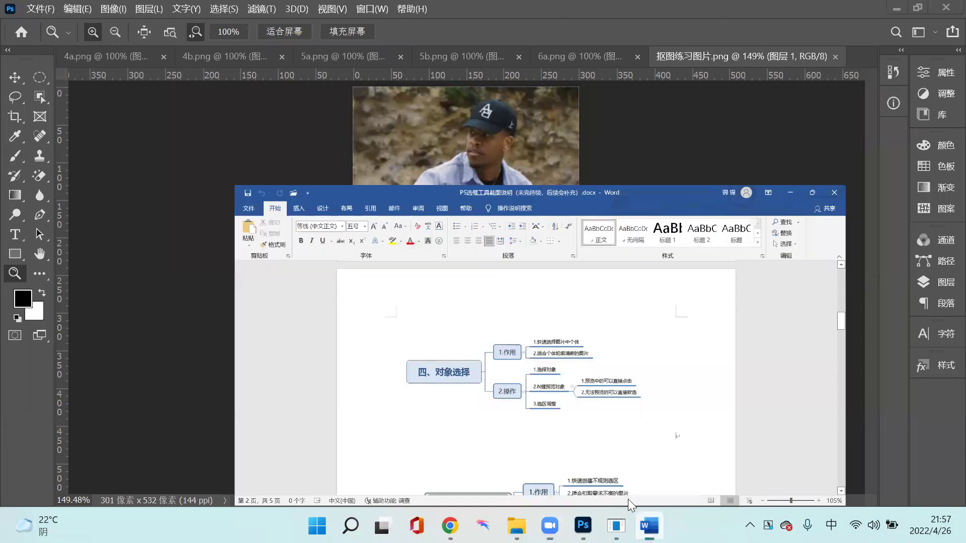
key(super+Up)
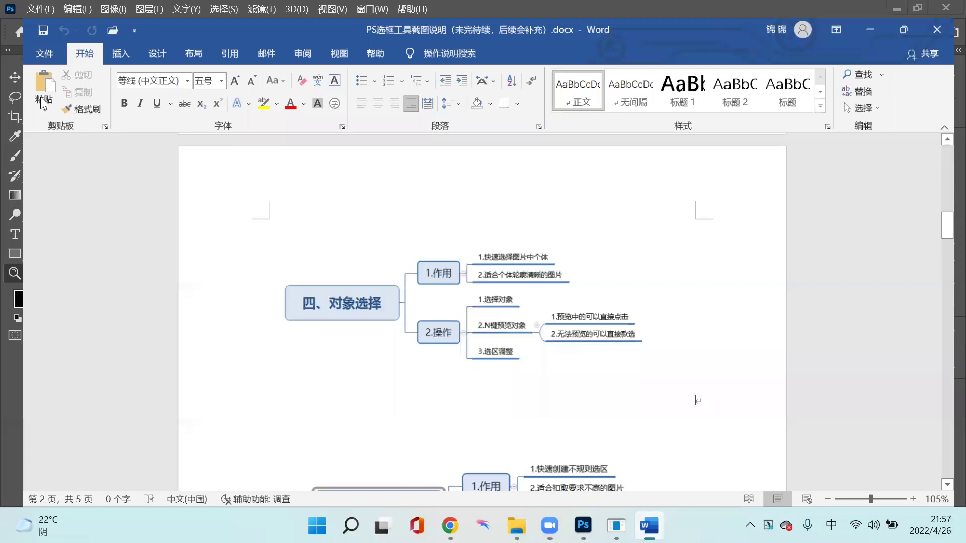
key(alt+Tab)
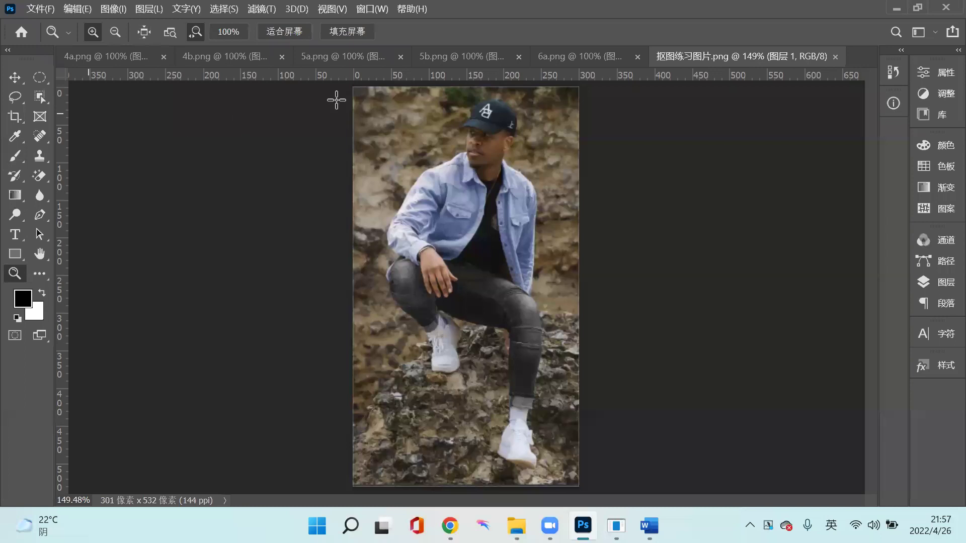
Select the light-blue jacket, sleeve and chest by colour with the Magic Wand in Add mode.
key(w)
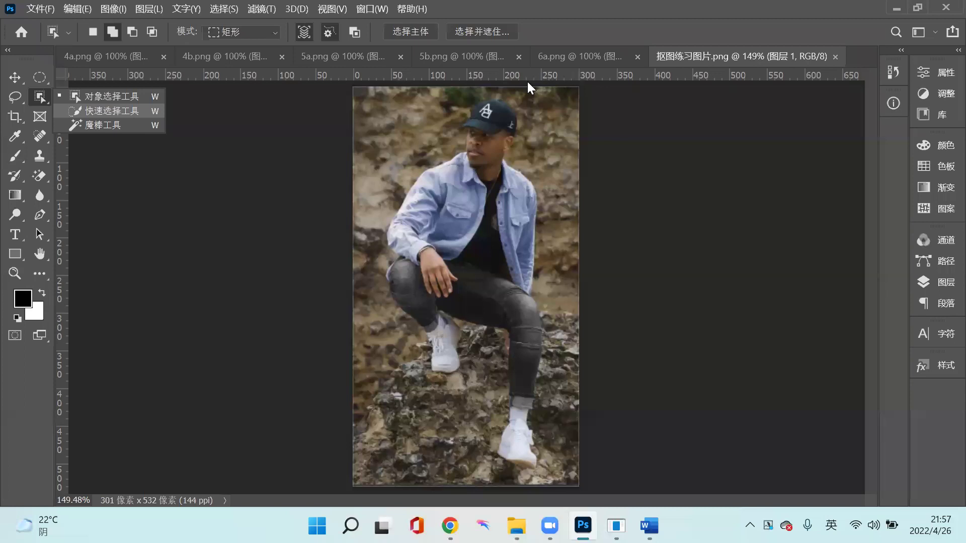
key(shift+w)
key(shift+w)
key(alt)
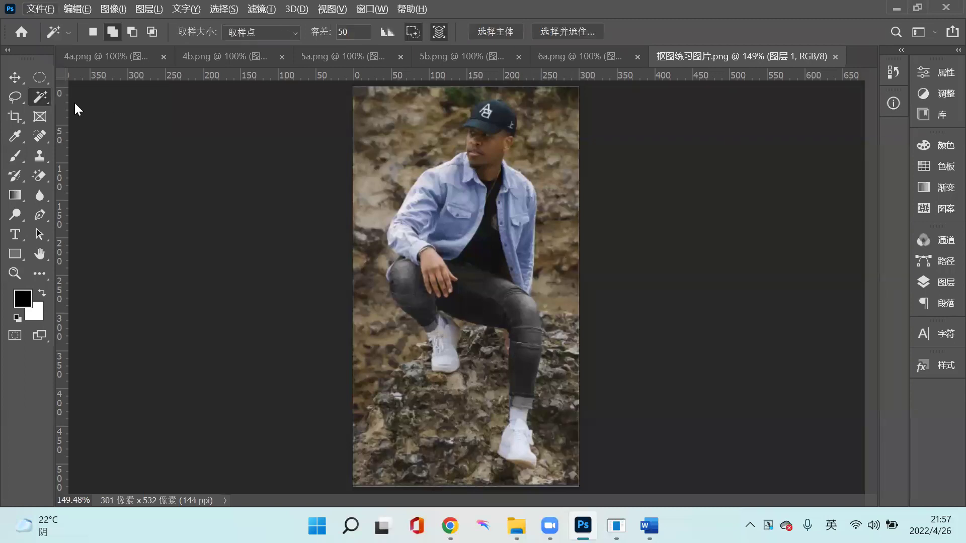
key(shift)
key(shift)
click(426, 159)
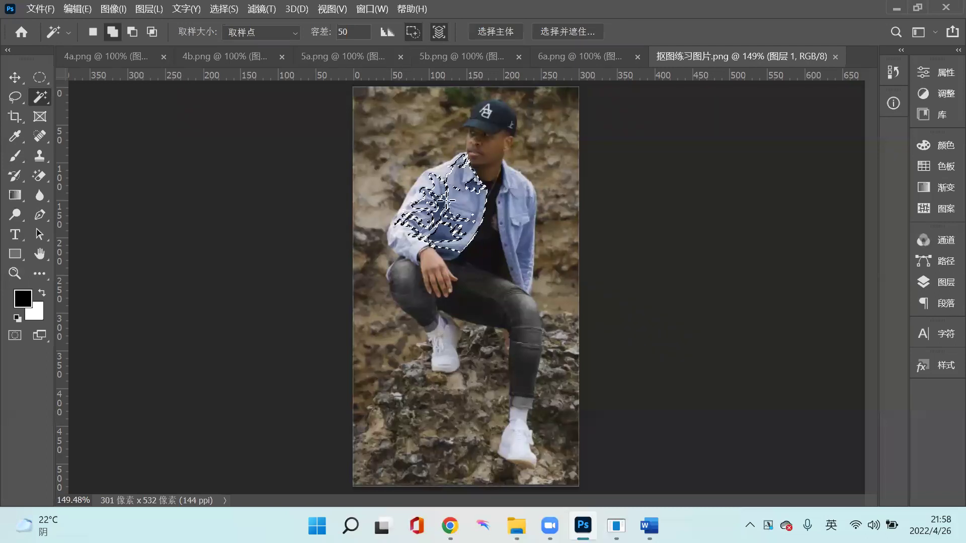
shift+click(453, 225)
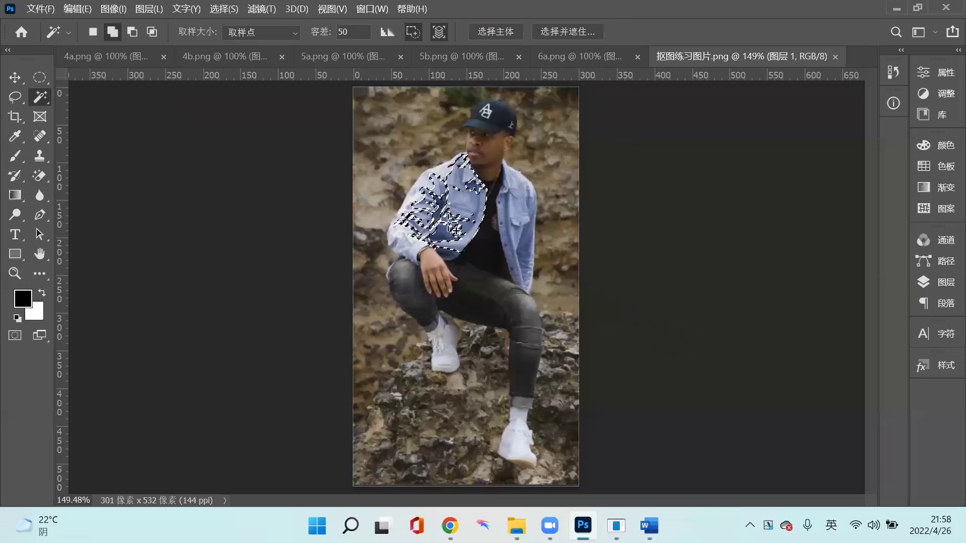
key(ctrl+d)
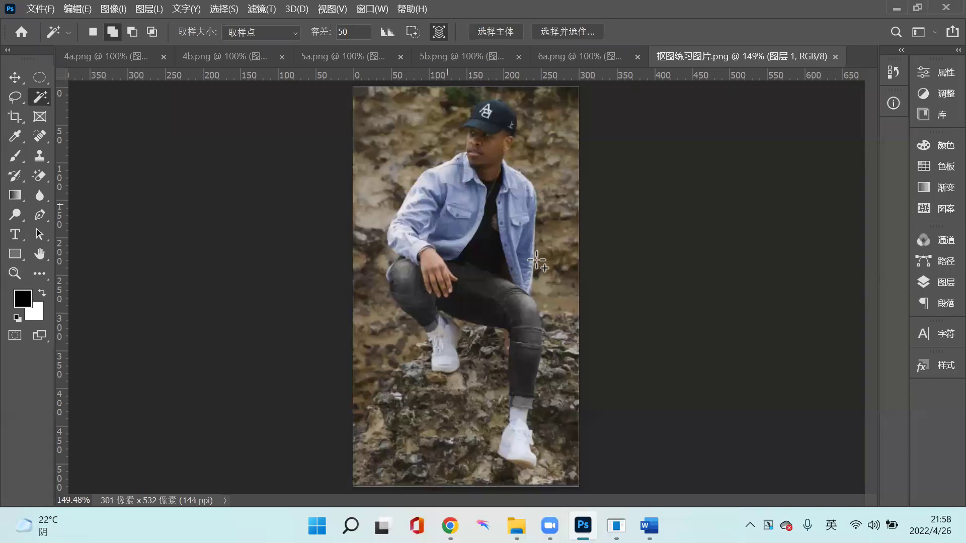
click(518, 187)
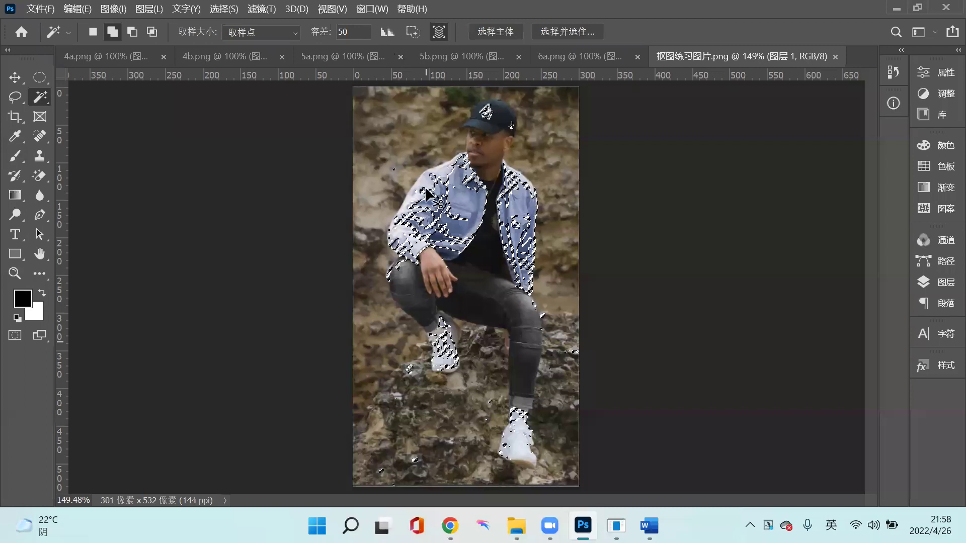
click(458, 239)
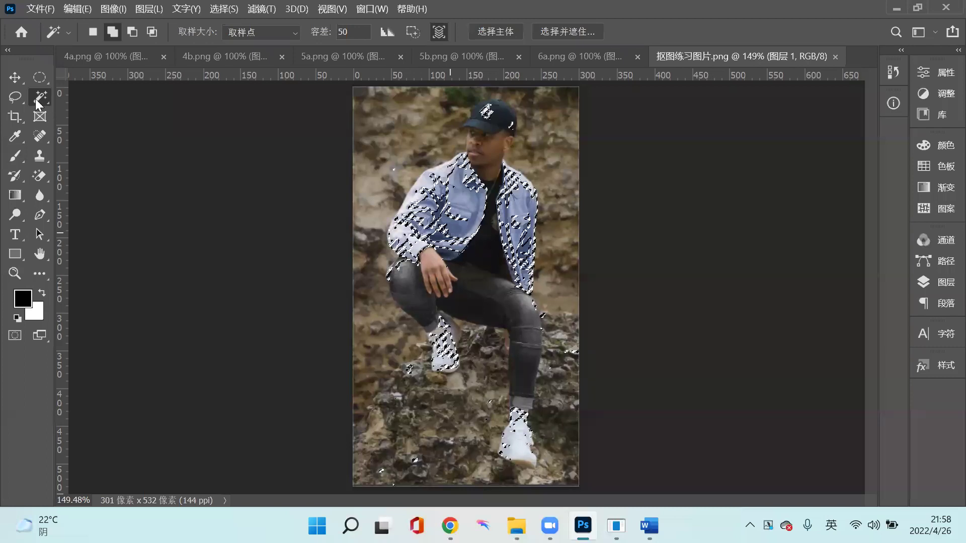
Clear the jacket selection and switch to the Object Selection tool in rectangle mode.
key(ctrl+d)
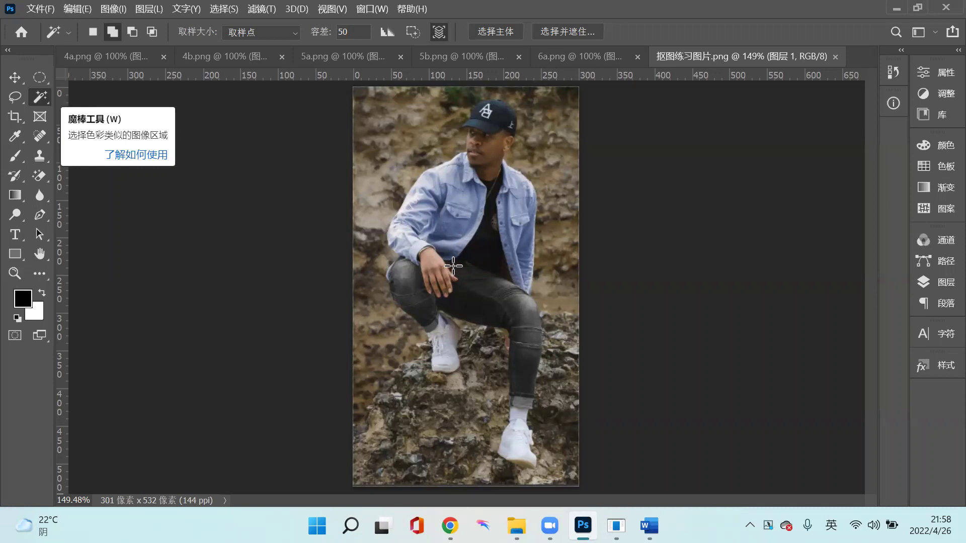
right_click(42, 97)
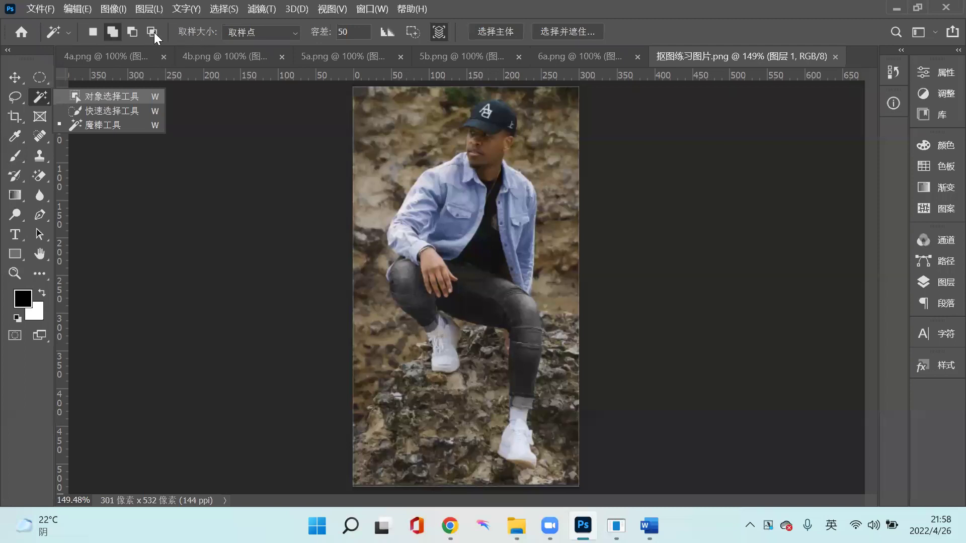
key(shift+w)
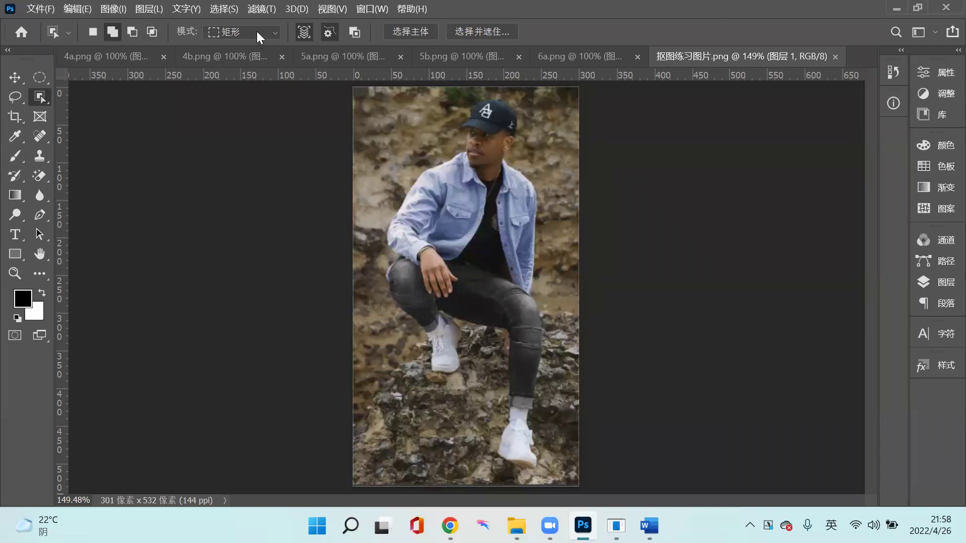
click(243, 32)
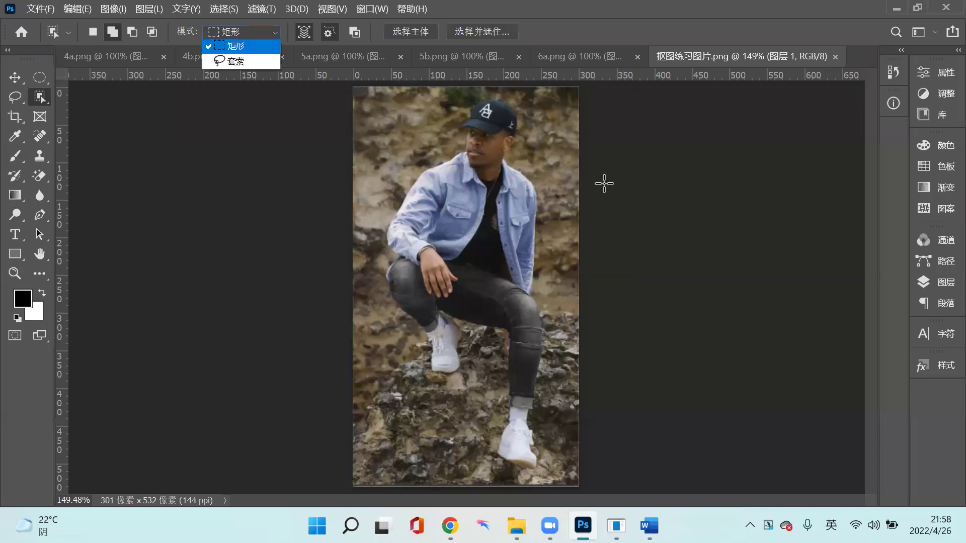
click(235, 46)
Run Select Subject to outline the man automatically, then deselect him.
click(404, 28)
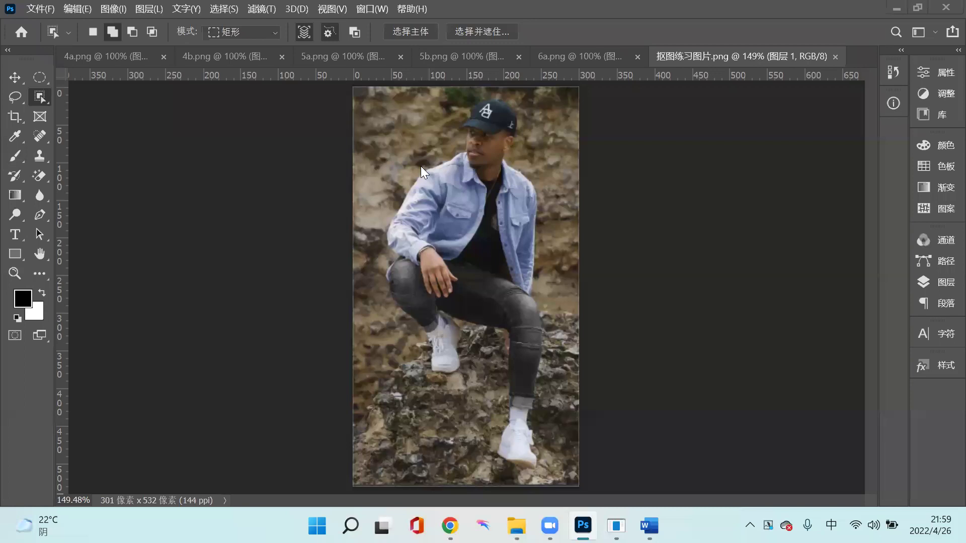
click(403, 28)
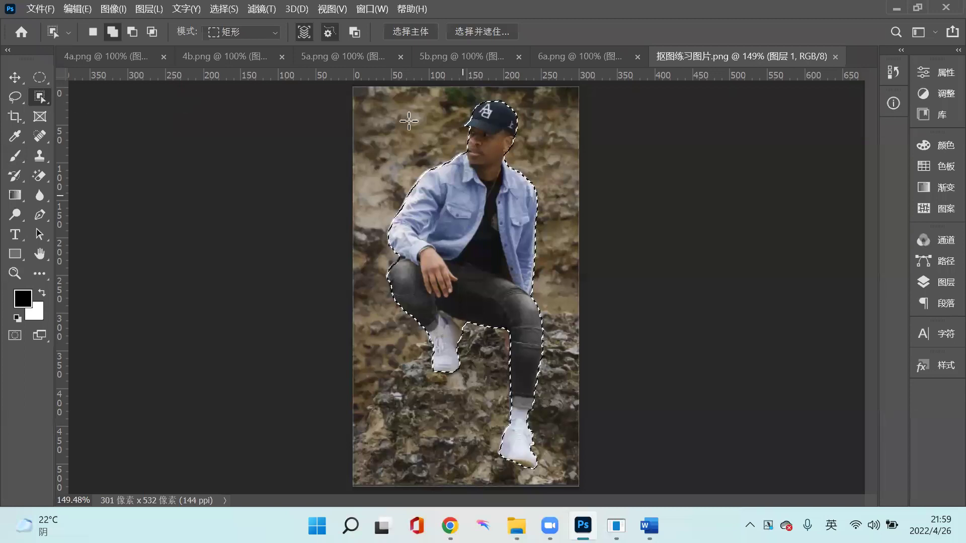
key(ctrl+d)
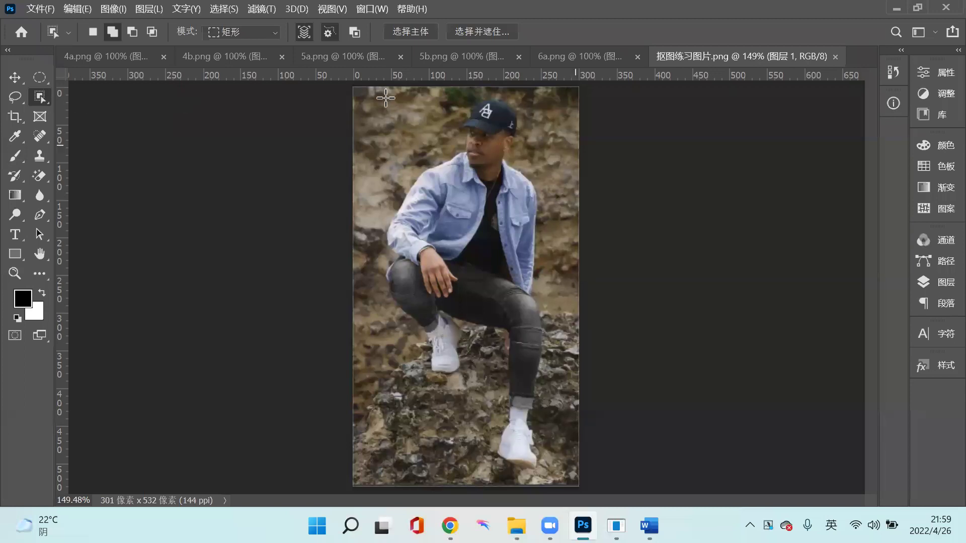
Box the man with Object Selection, clear it, show the Layers panel, then click-select the man.
drag(564, 398, 552, 472)
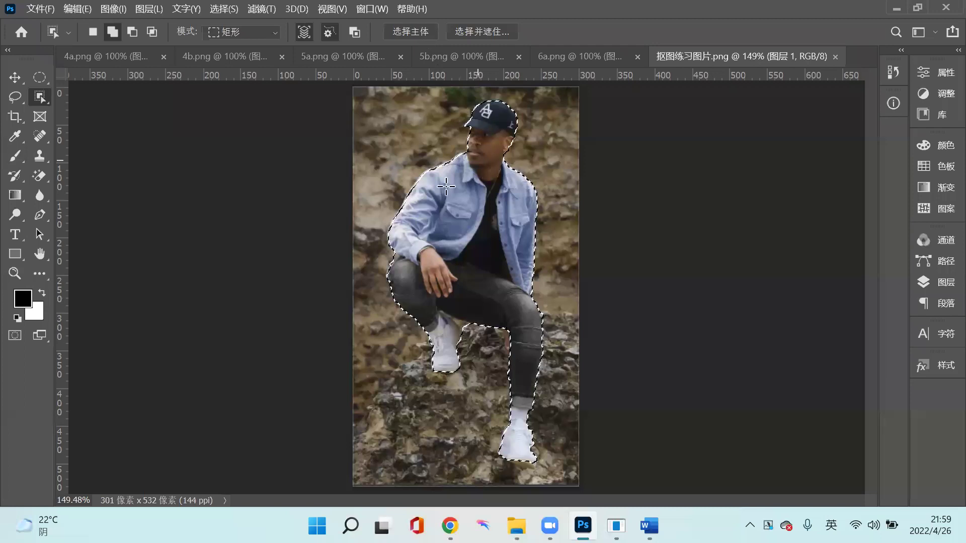
key(ctrl+d)
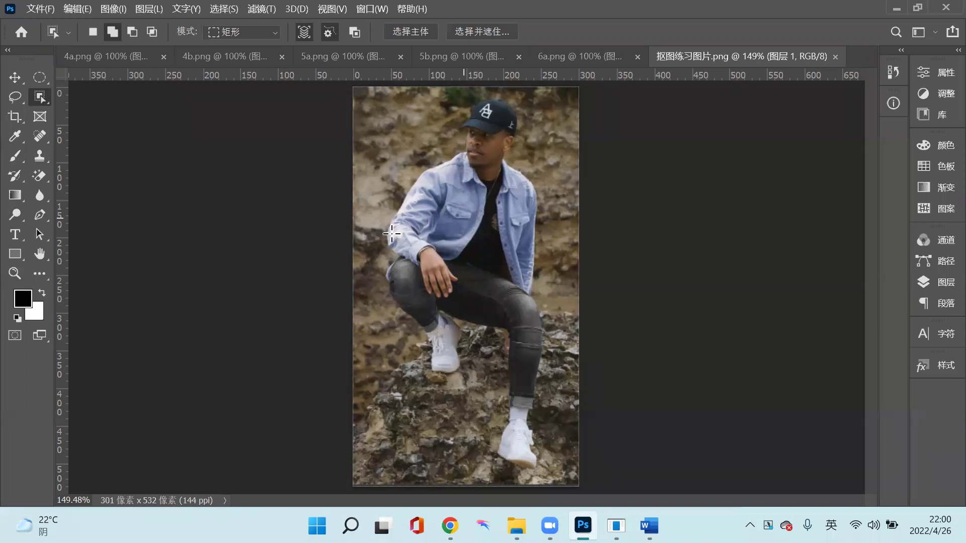
key(shift)
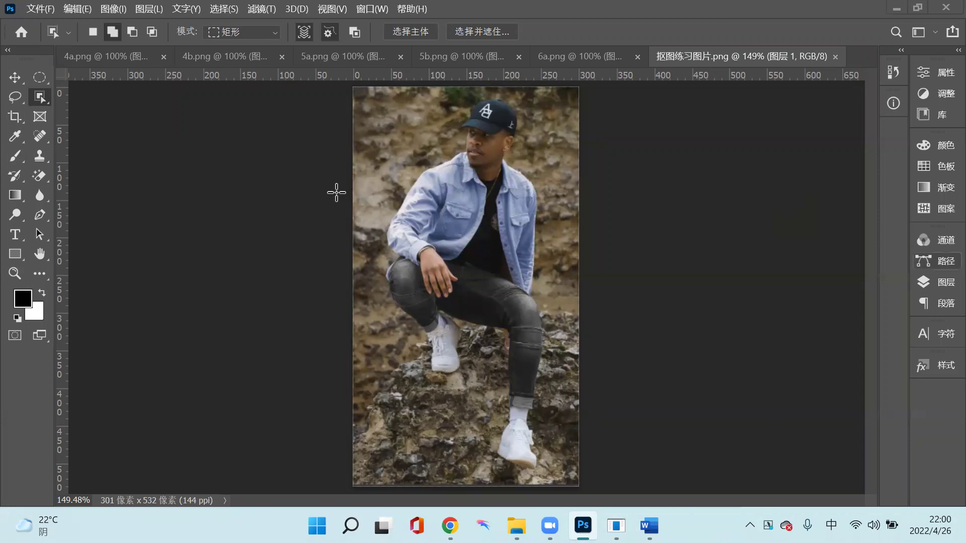
key(F7)
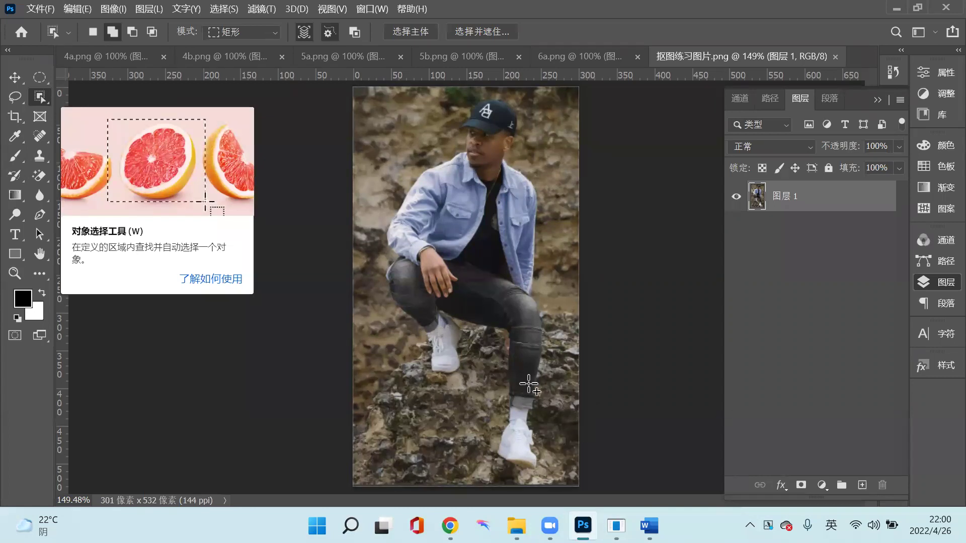
click(493, 366)
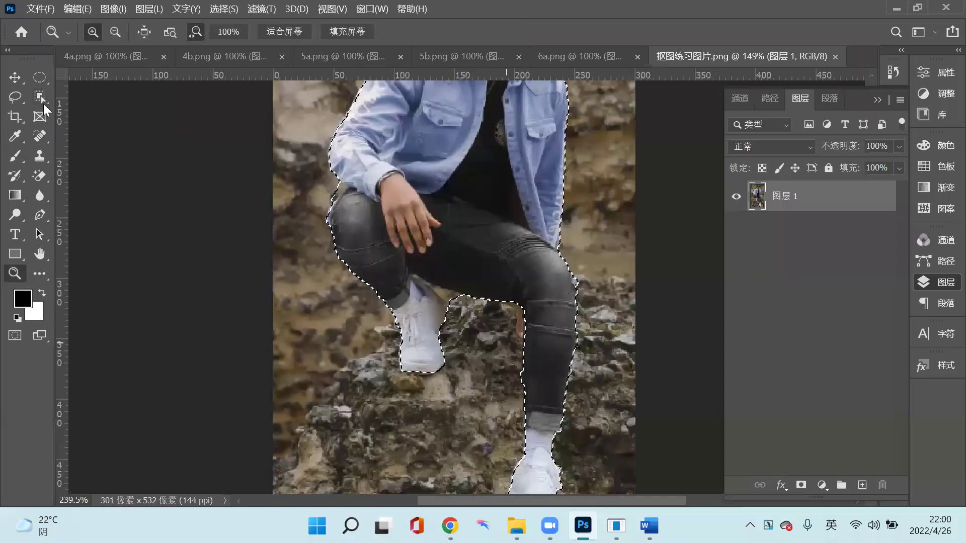
Zoom in closely on the man's arm and knee edge and switch to the Lasso tool.
click(43, 103)
drag(252, 173, 319, 197)
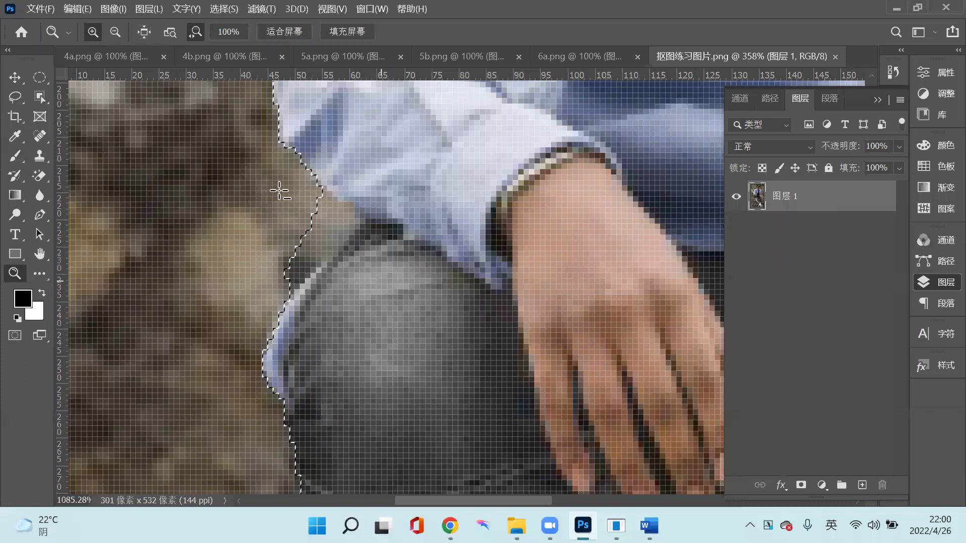
key(l)
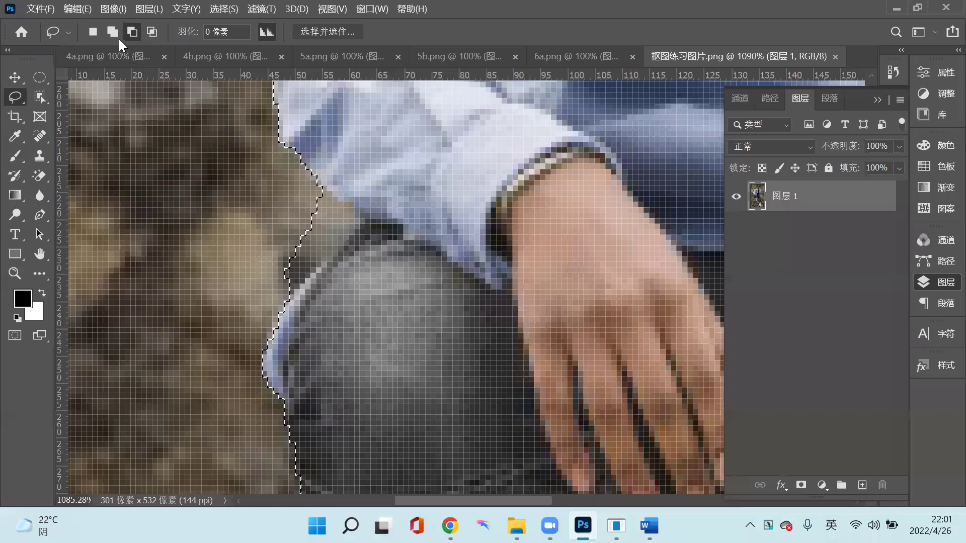
Zoom around the man's shoe and use the Lasso to trim rock background from the selection.
key(z)
drag(400, 311, 307, 299)
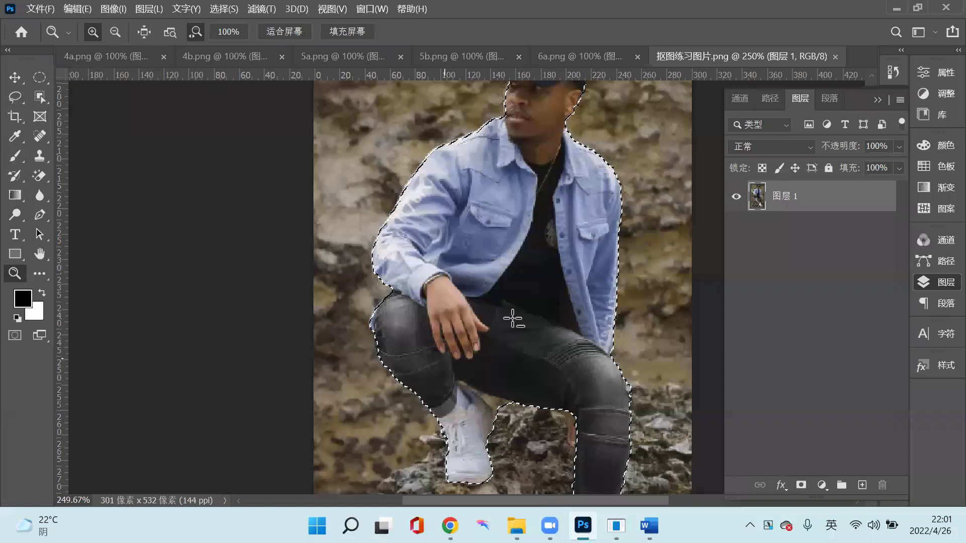
scroll(512, 317, up, 9)
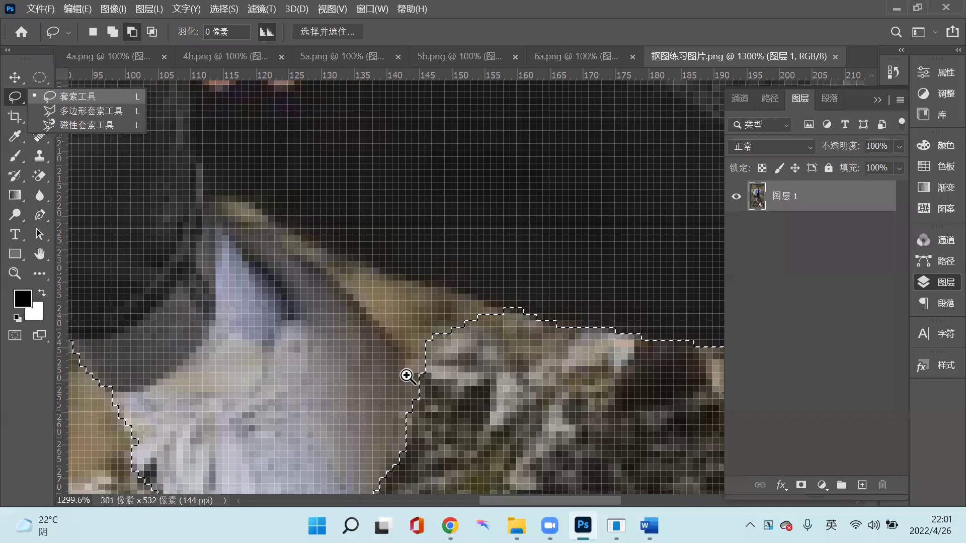
click(22, 98)
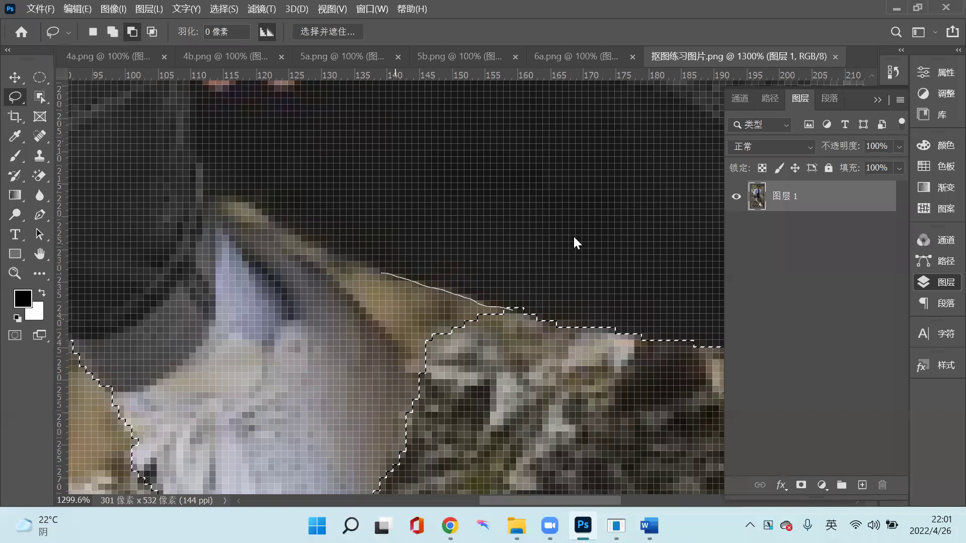
scroll(572, 234, down, 6)
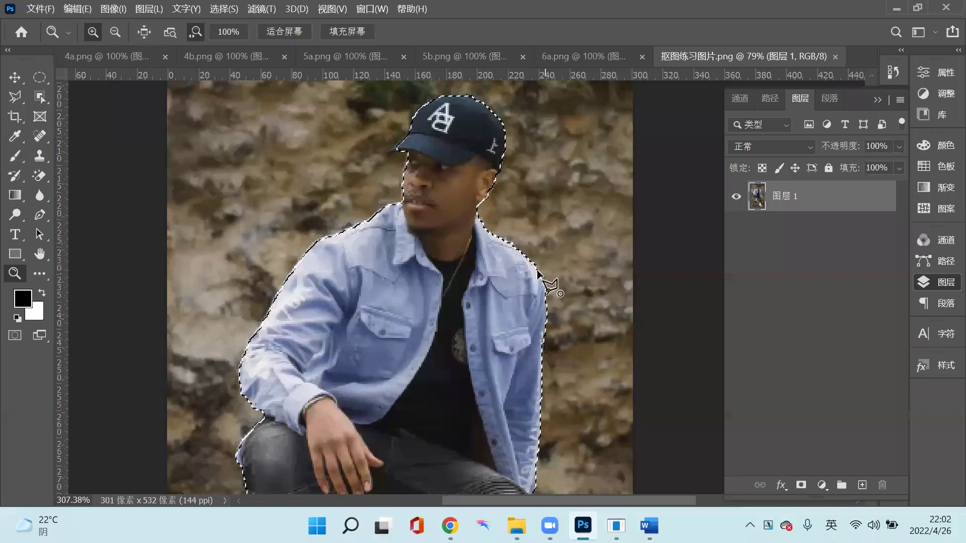
Zoom in on the man's ear and lasso its edge so the selection hugs the ear.
drag(470, 174, 614, 183)
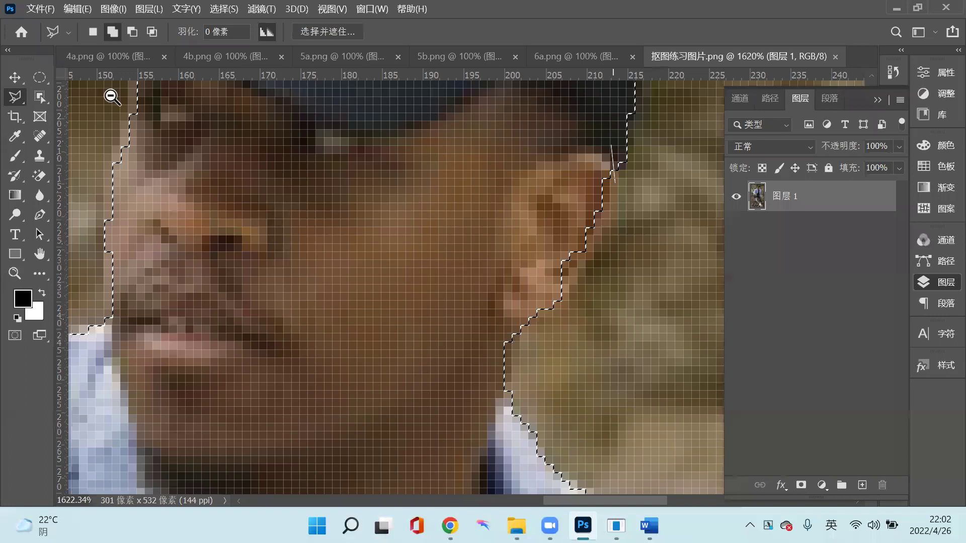
click(279, 90)
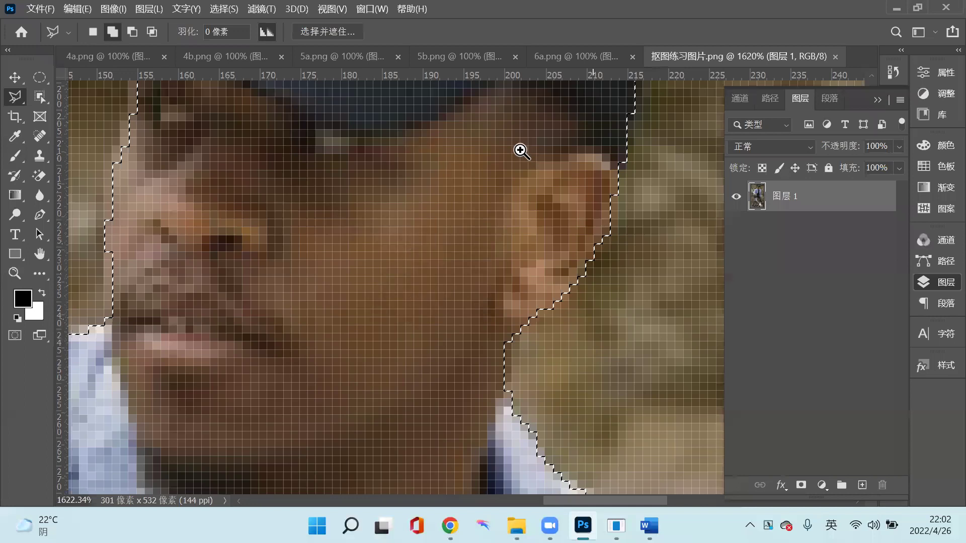
scroll(520, 150, down, 2)
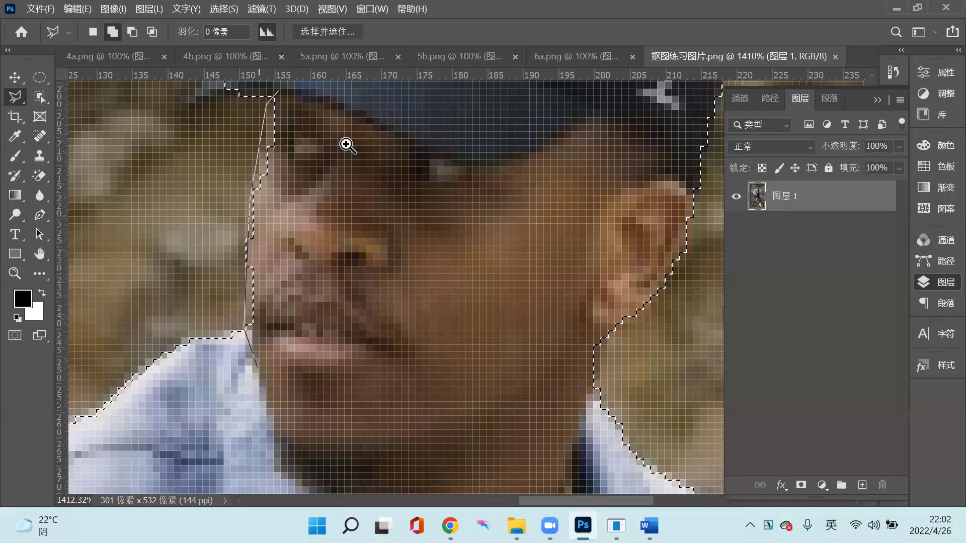
Zoom out, invert the selection, then flip it back and copy the man onto new layer 图层 2.
scroll(346, 145, down, 10)
key(z)
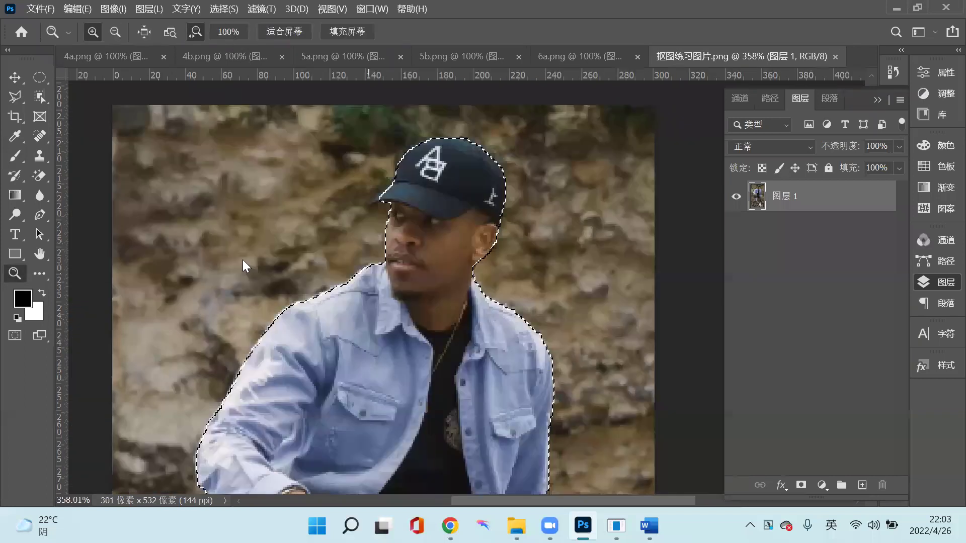
scroll(243, 260, down, 5)
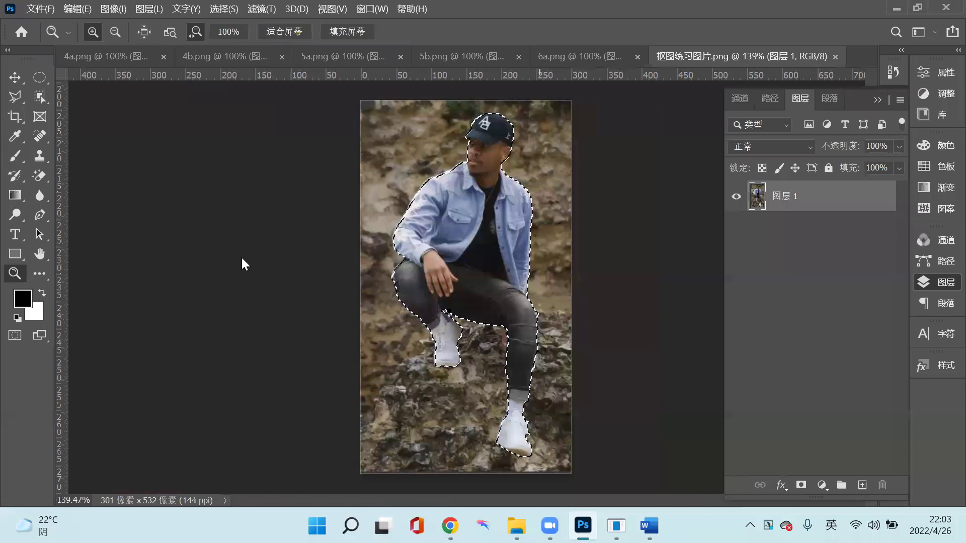
key(ctrl+shift+i)
click(224, 9)
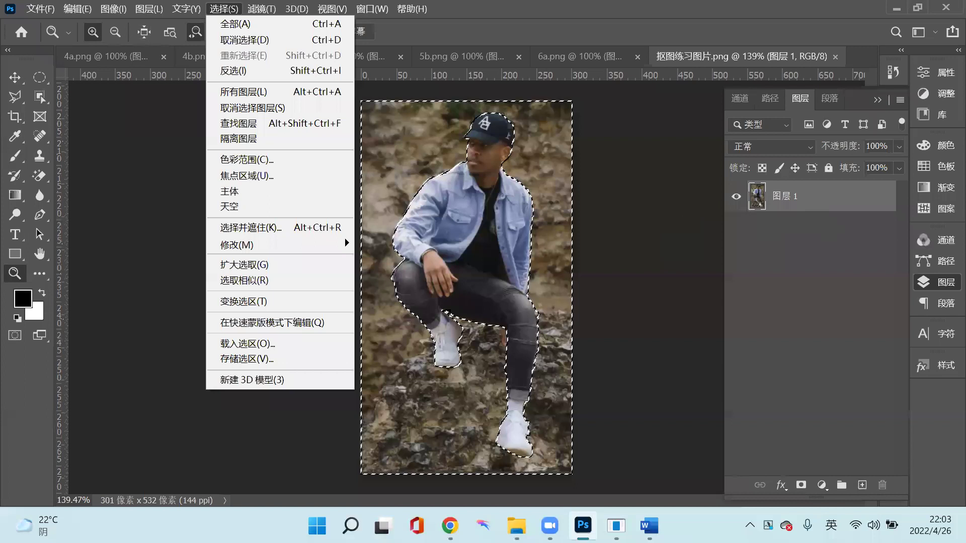
click(848, 299)
key(ctrl+j)
Add a trial Brightness/Contrast adjustment layer from the adjustment list.
click(821, 485)
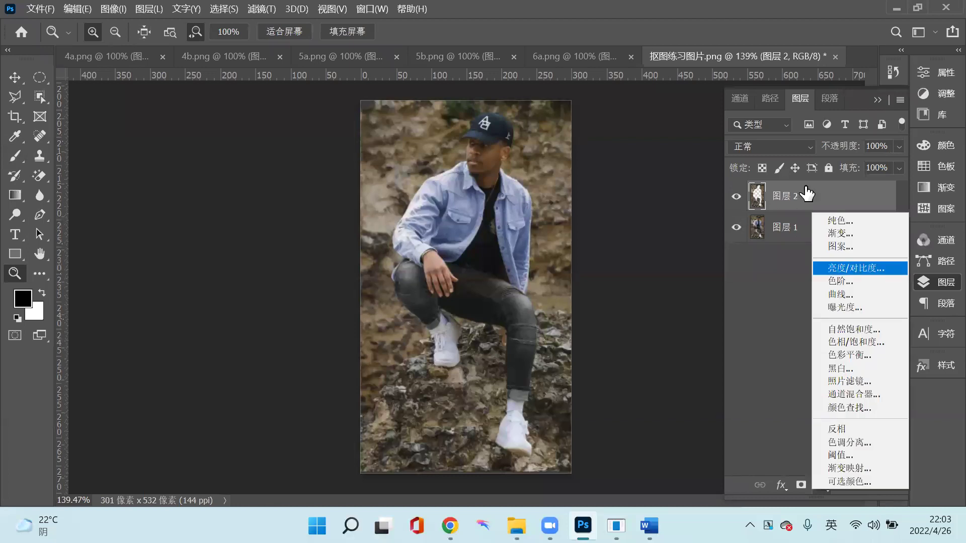
click(736, 204)
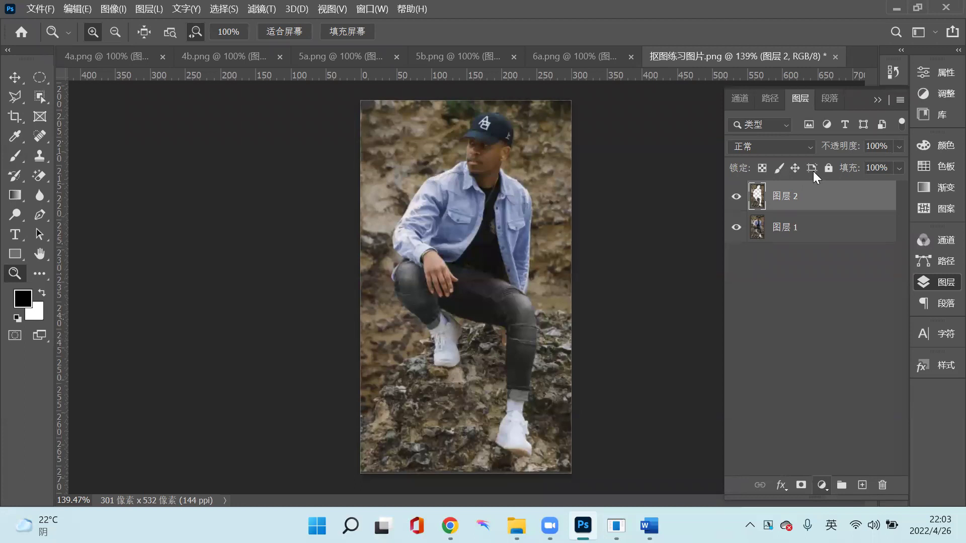
click(821, 484)
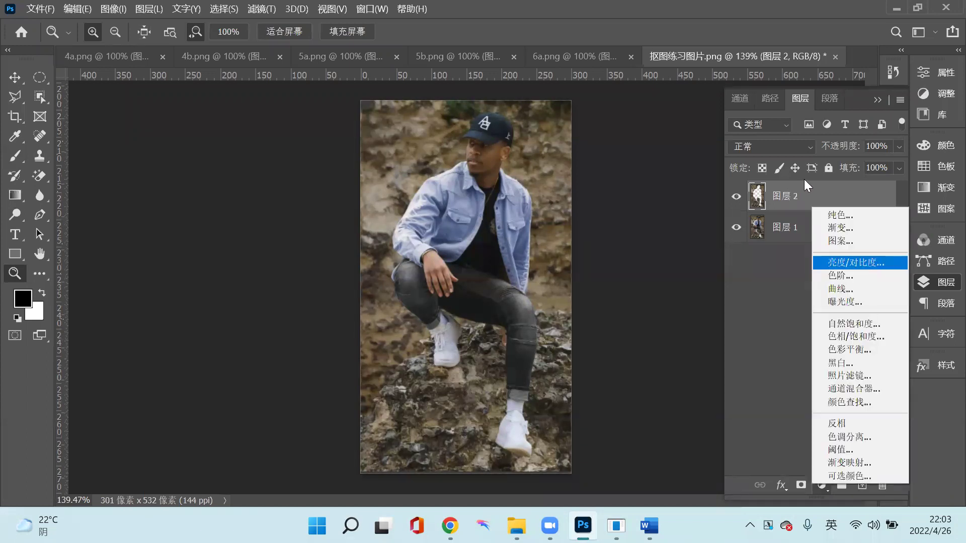
click(855, 262)
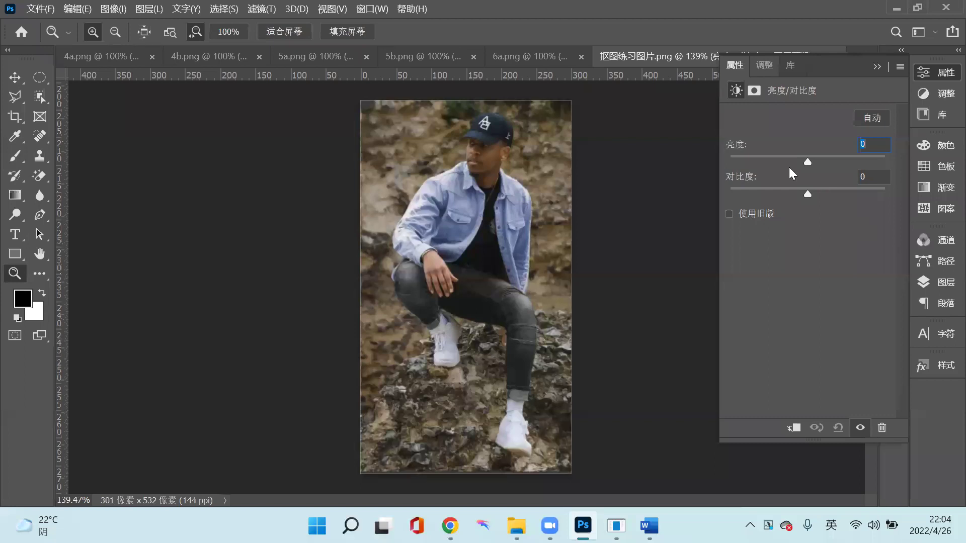
Delete the trial Brightness/Contrast layer, leaving 图层 2 above 图层 1.
key(F7)
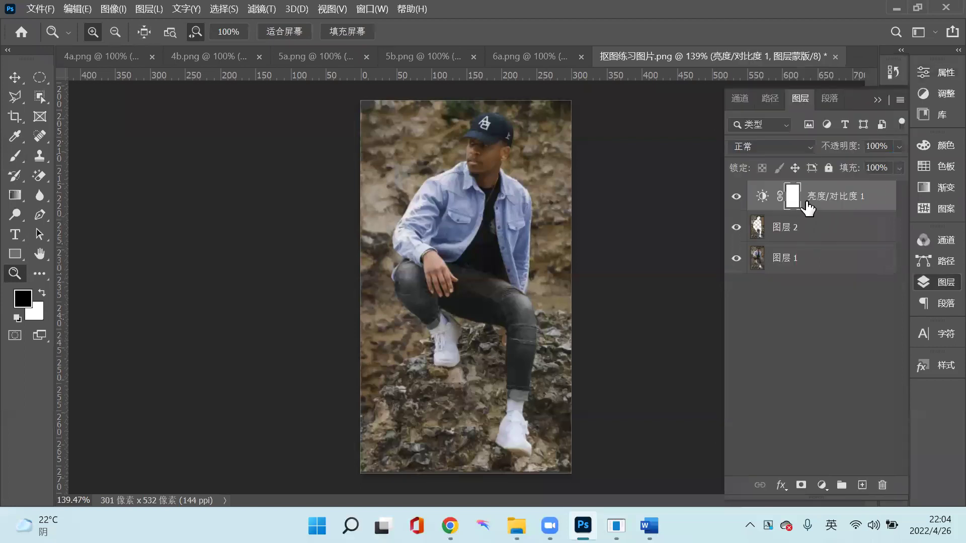
key(alt+bracketleft)
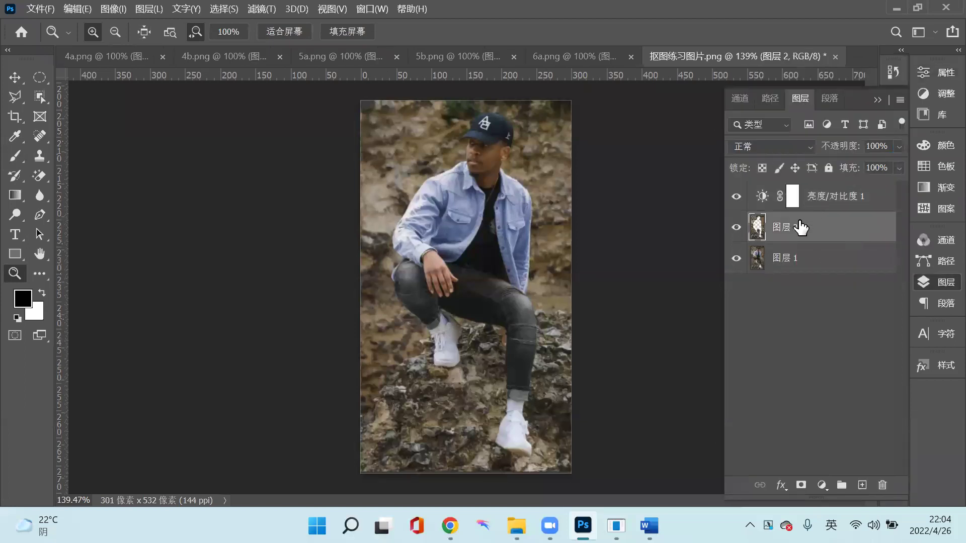
click(830, 196)
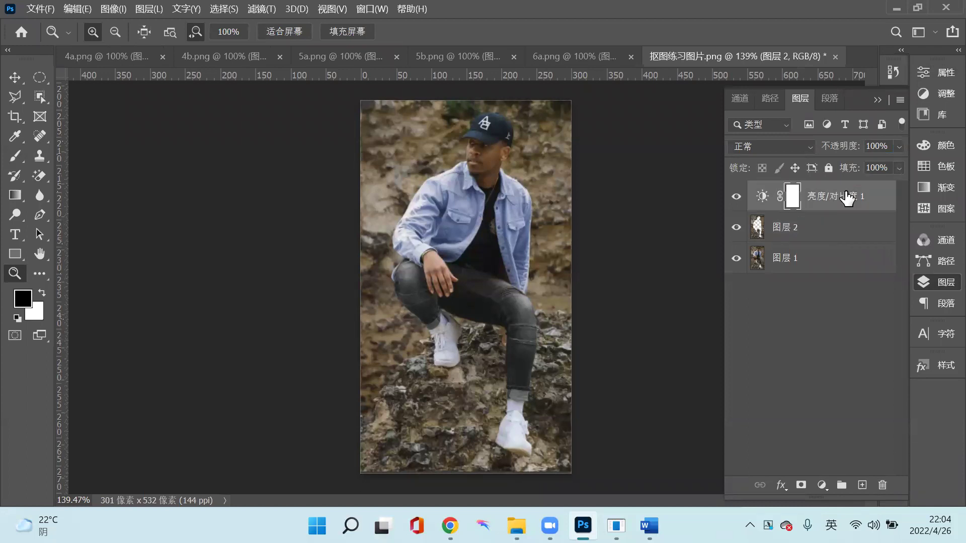
click(862, 220)
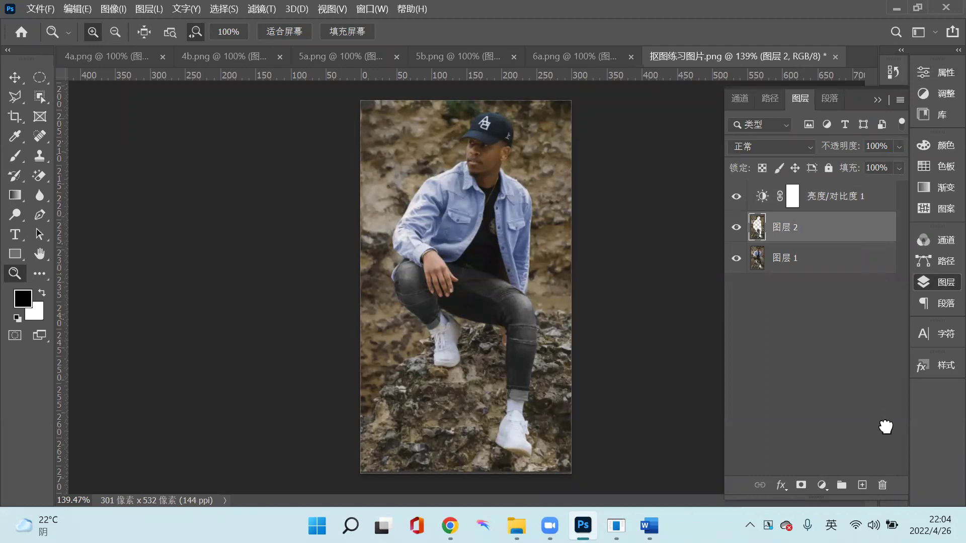
drag(885, 427, 894, 476)
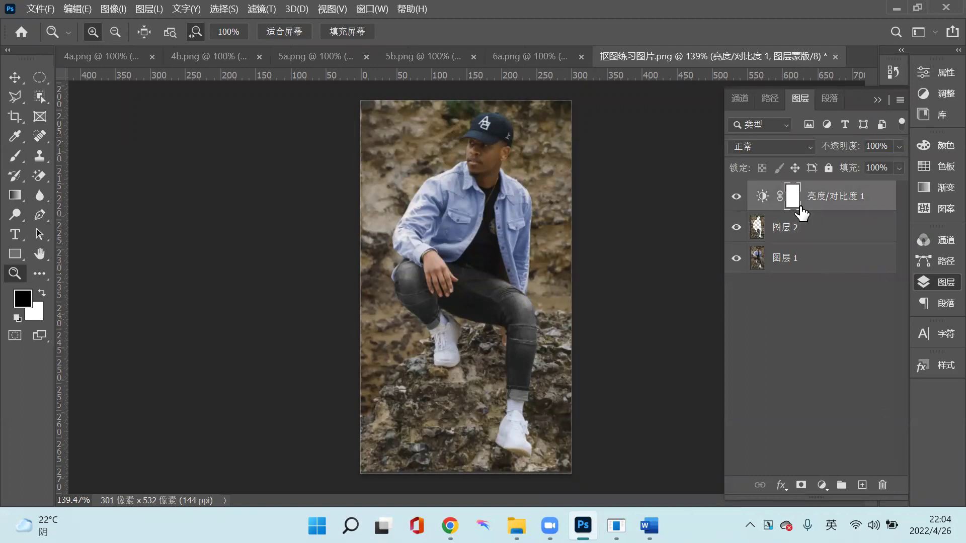
key(Delete)
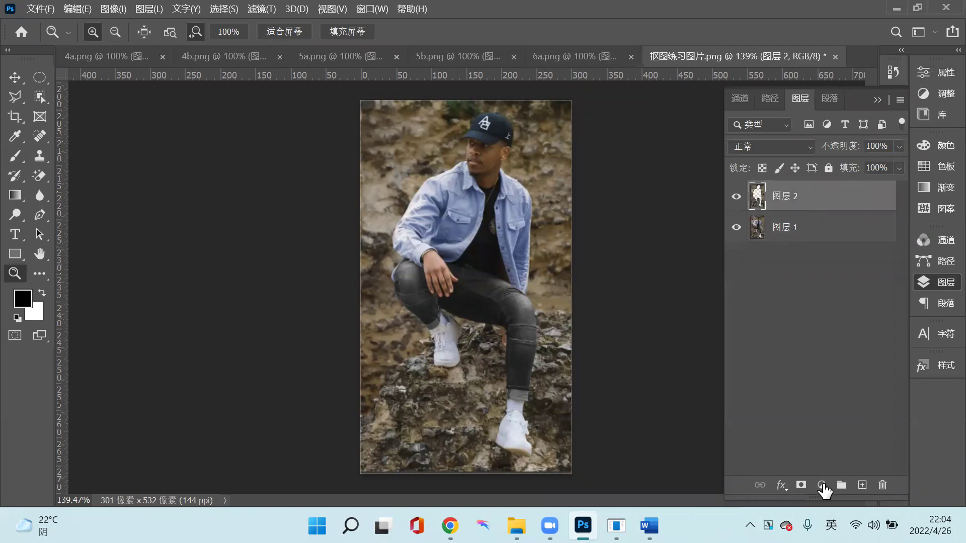
key(alt)
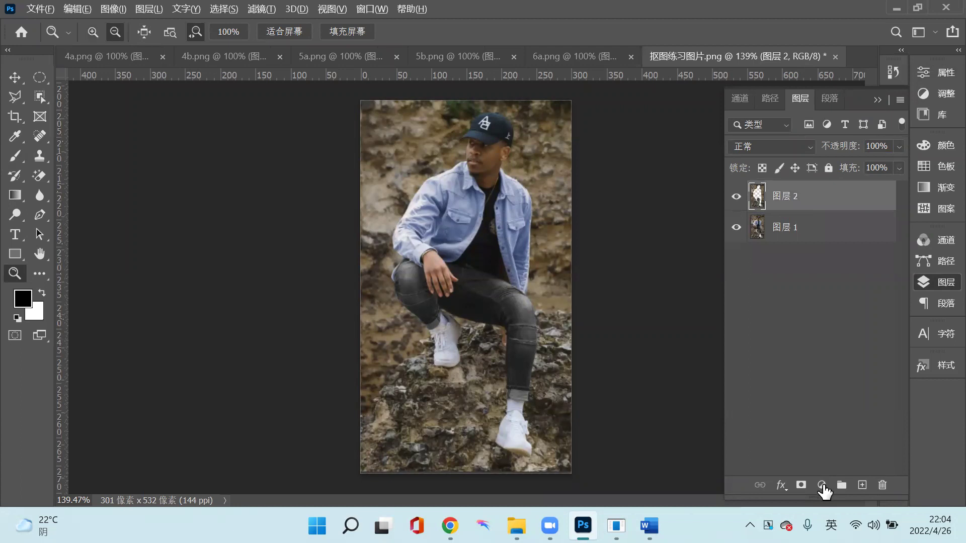
Add a Brightness/Contrast layer with brightness 51 and contrast 15, view at 200%, and close Properties.
right_click(857, 286)
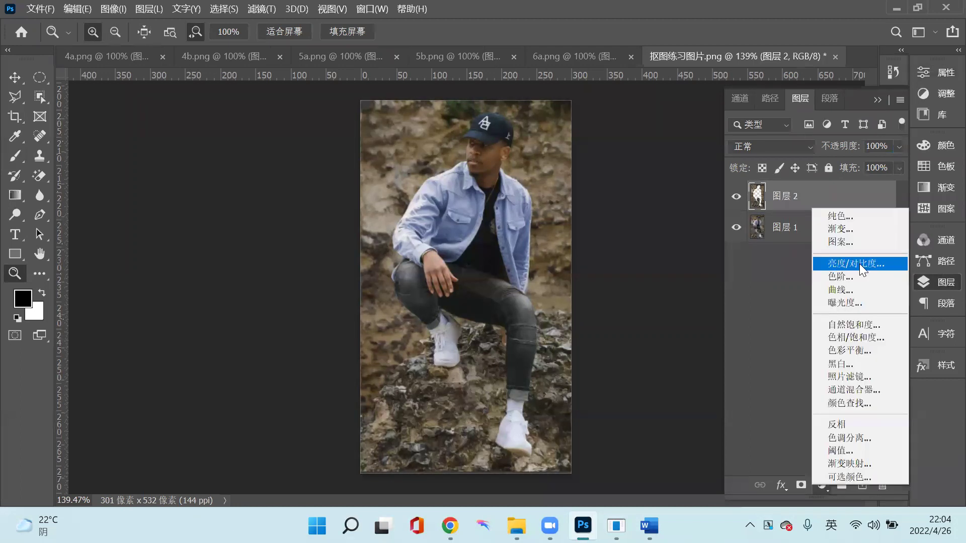
click(859, 263)
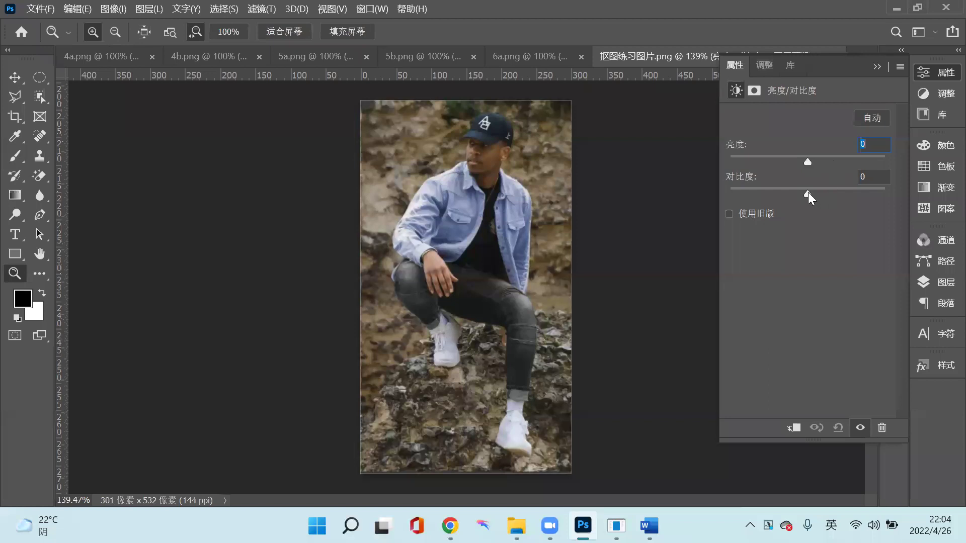
text(41)
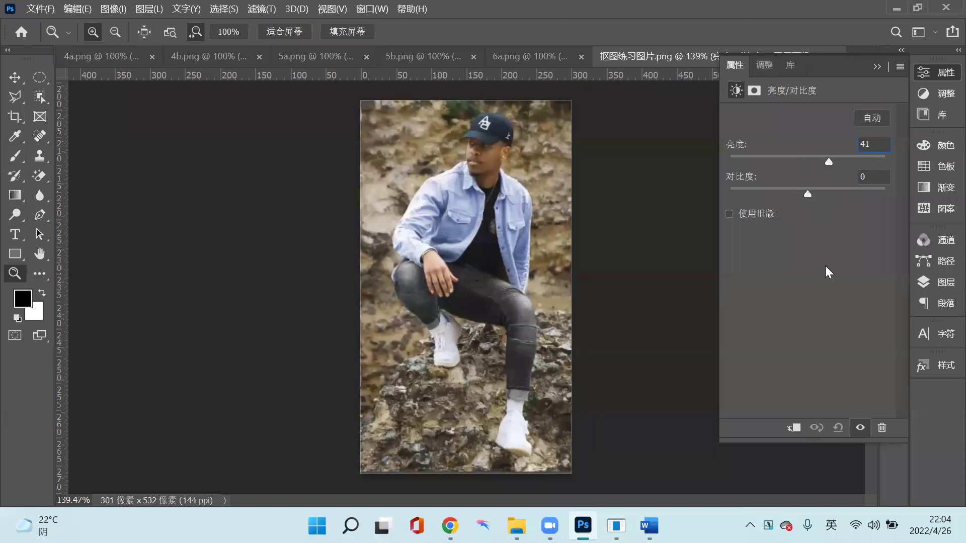
key(ctrl+z)
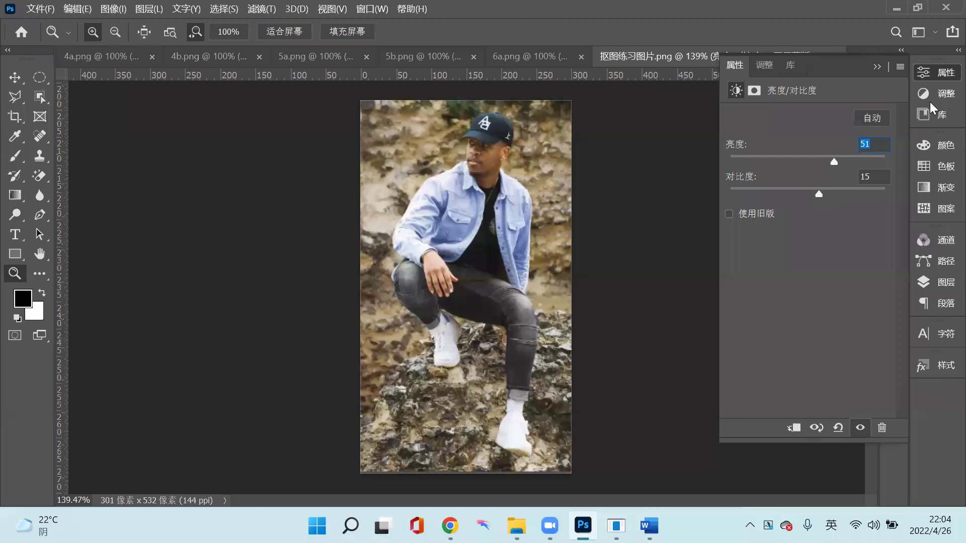
key(ctrl+plus)
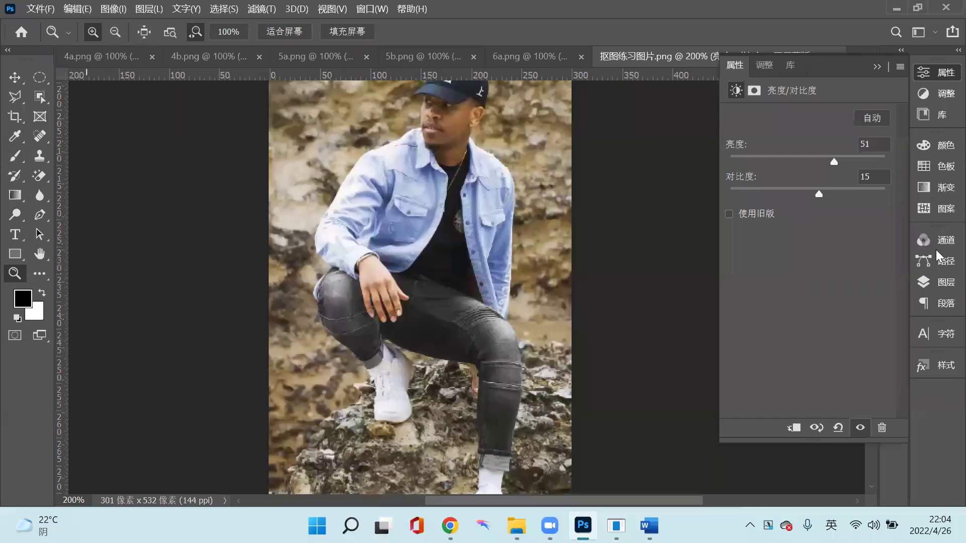
click(920, 273)
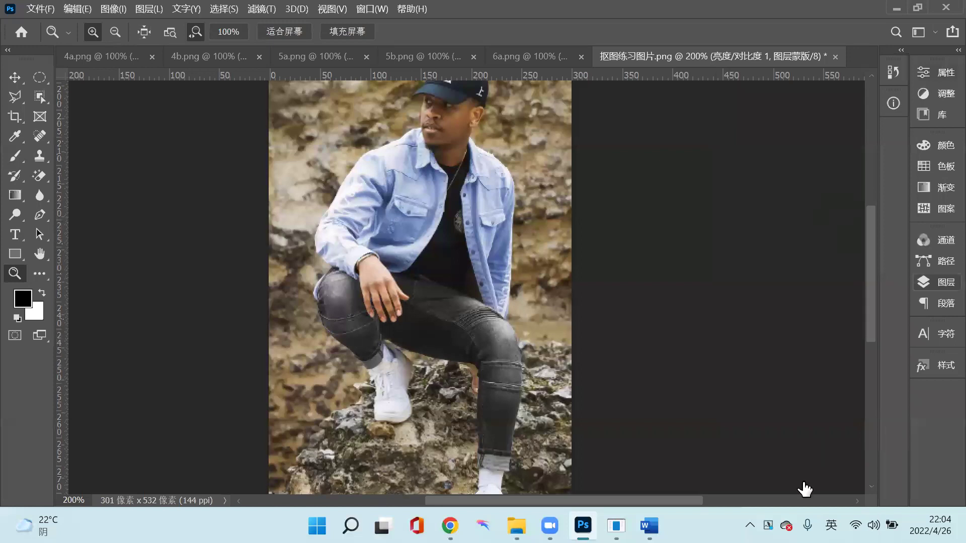
Delete the strong Brightness/Contrast layer and select the 亮度/对比度 1 adjustment's mask.
key(F7)
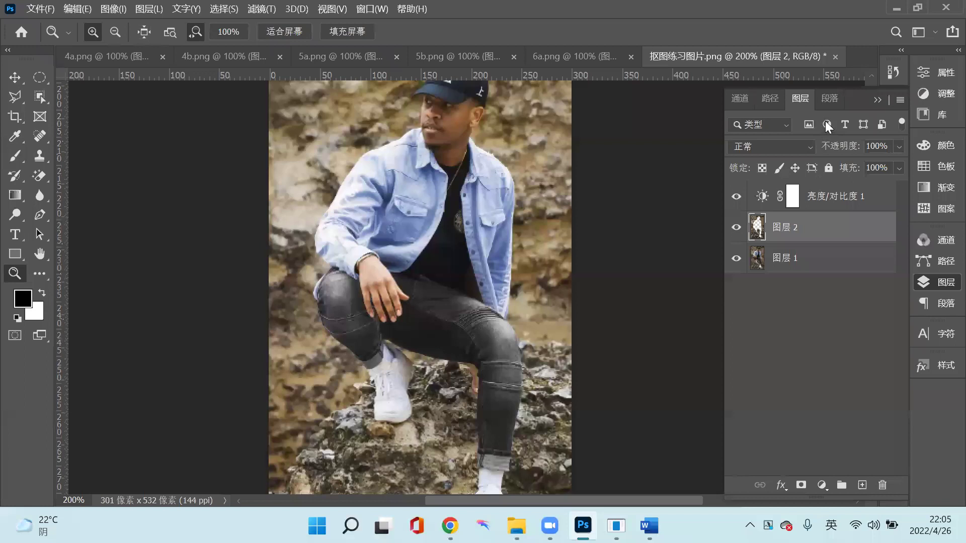
click(819, 200)
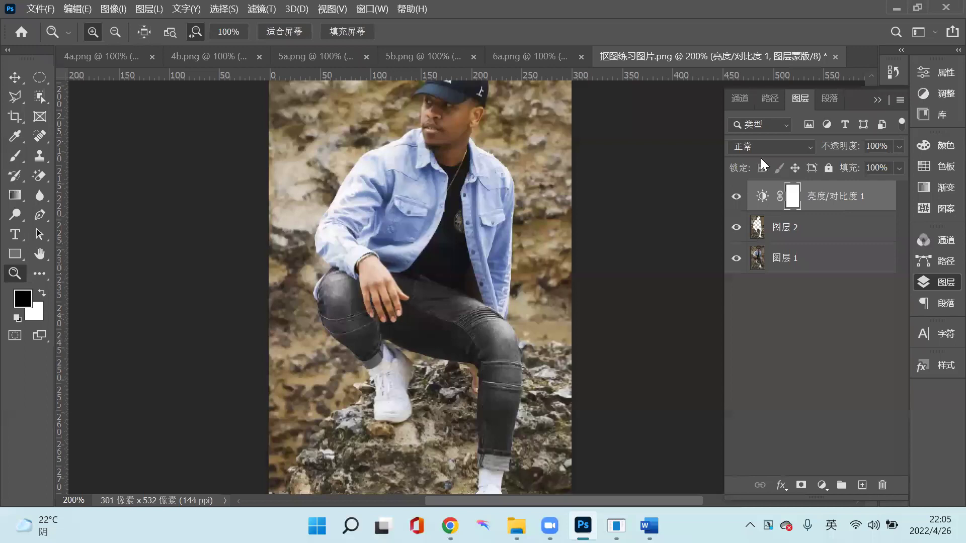
key(Delete)
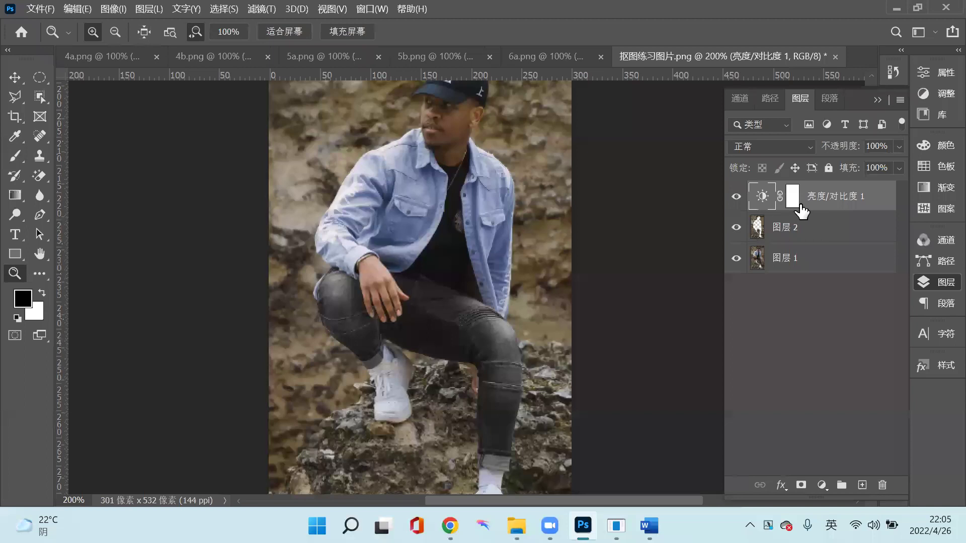
click(797, 204)
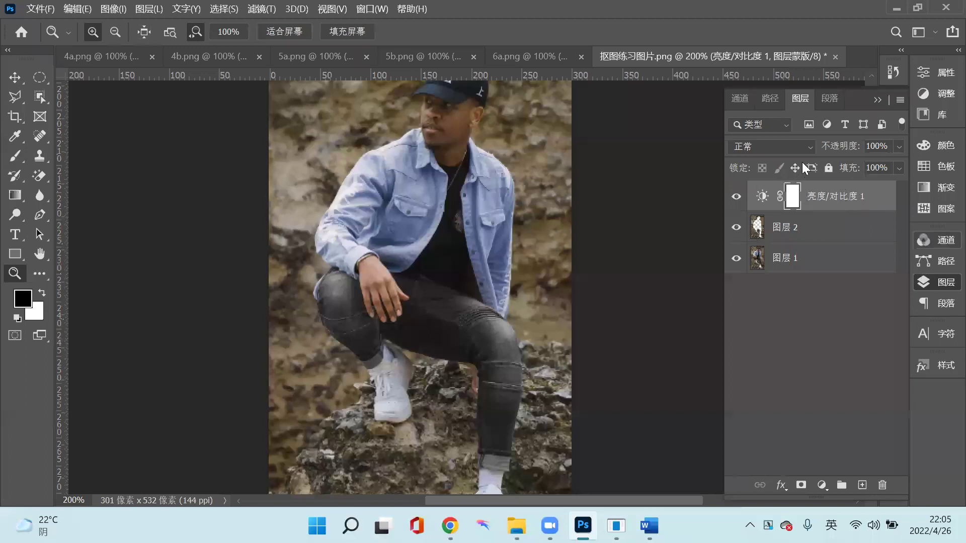
Set the Brightness/Contrast contrast to 16 and clip the adjustment to 图层 2.
double_click(817, 194)
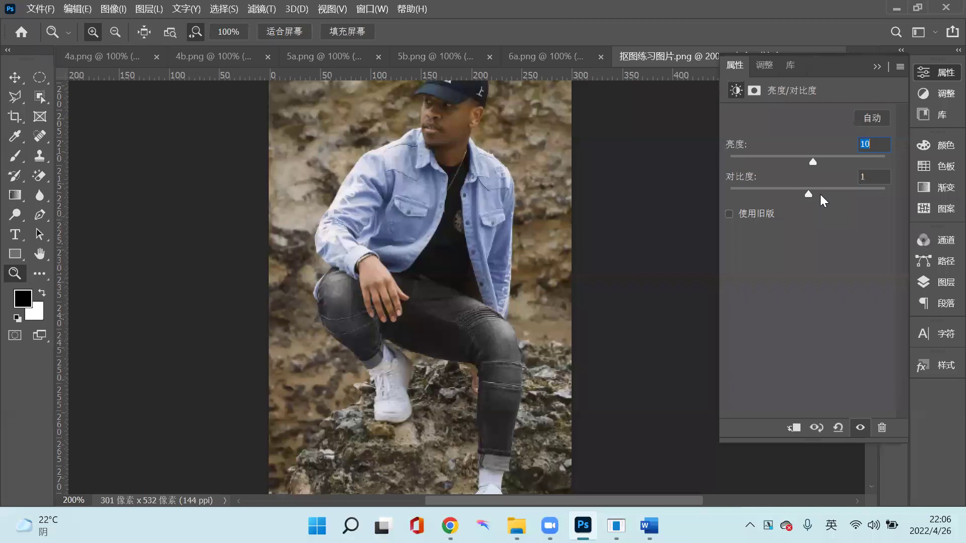
drag(818, 194, 808, 193)
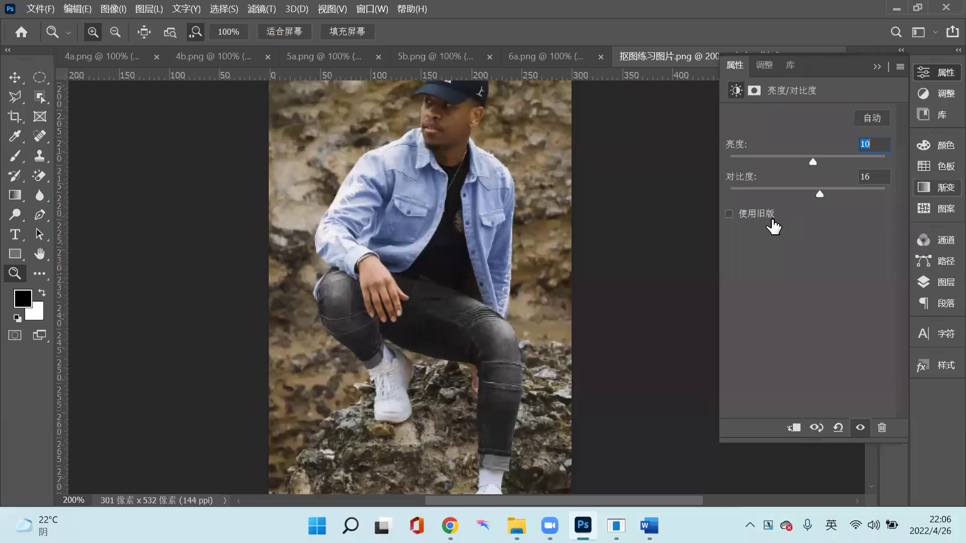
click(937, 282)
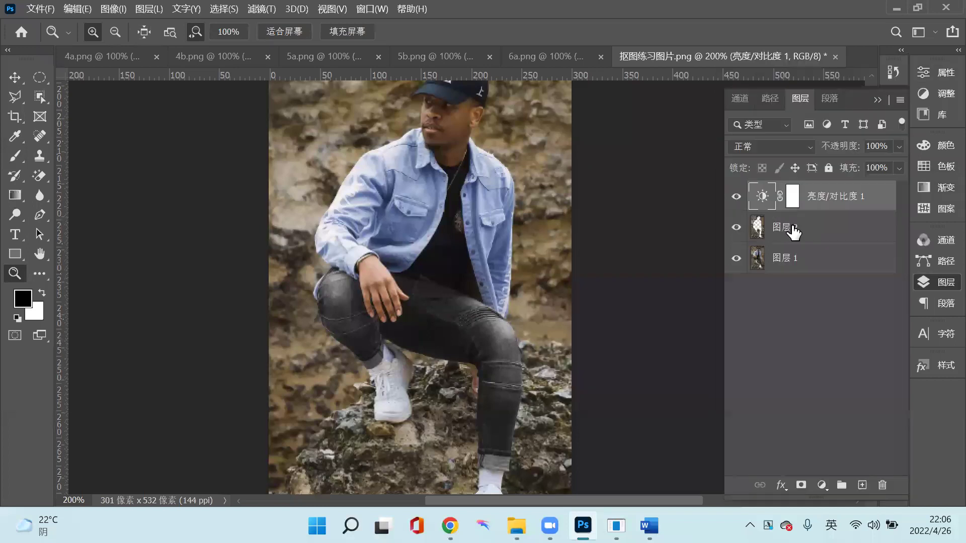
key(alt)
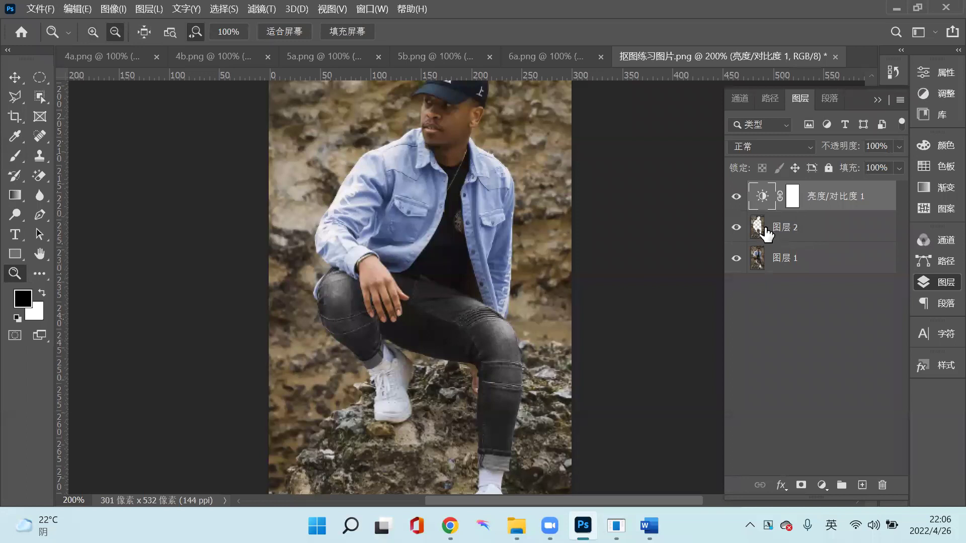
alt+click(765, 227)
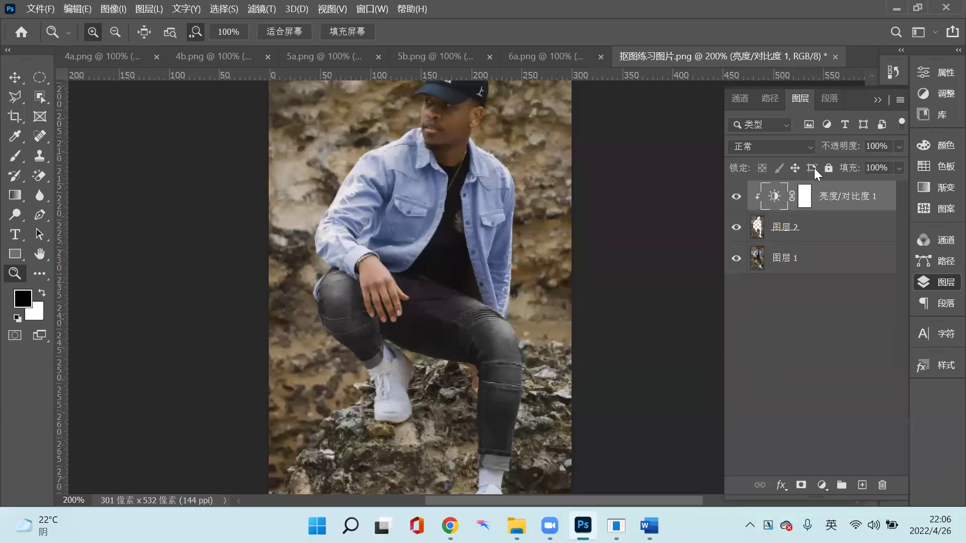
Adjust the Brightness/Contrast layer to brightness 4 and contrast 31, then close its Properties.
double_click(774, 196)
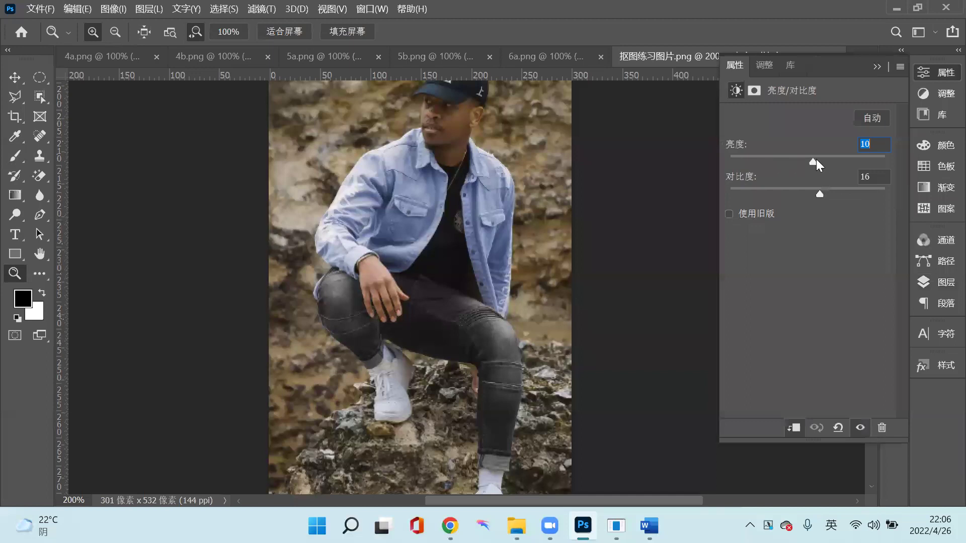
text(-41)
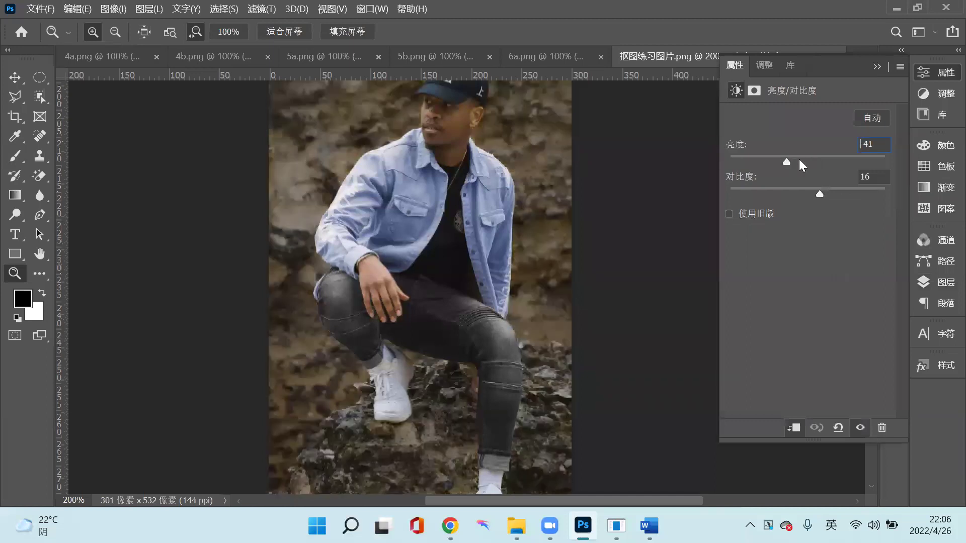
drag(800, 193, 791, 193)
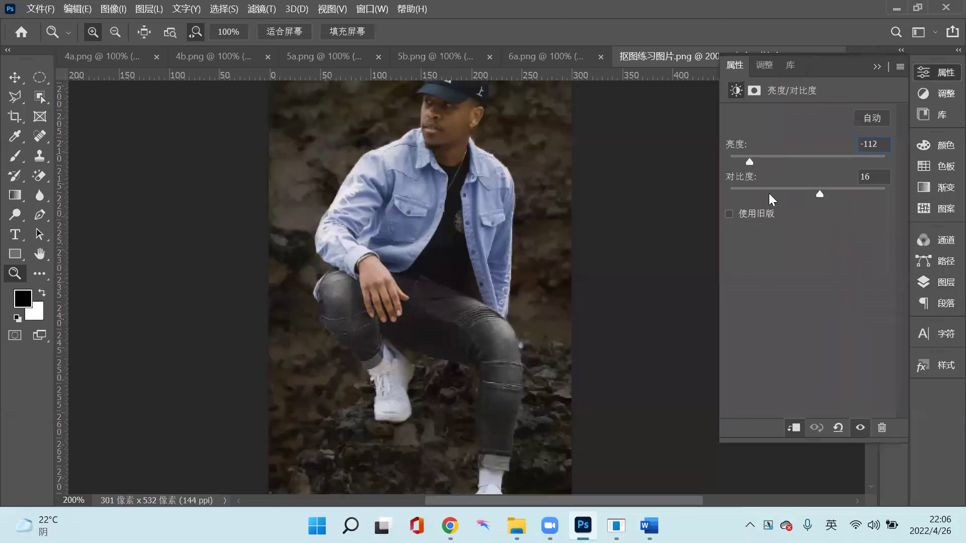
key(shift+Up)
key(shift+Up)
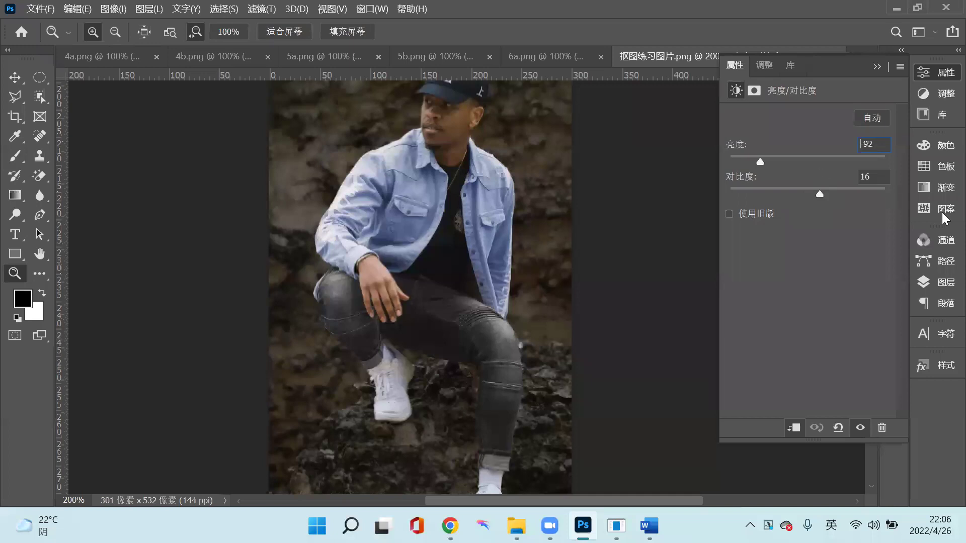
click(871, 118)
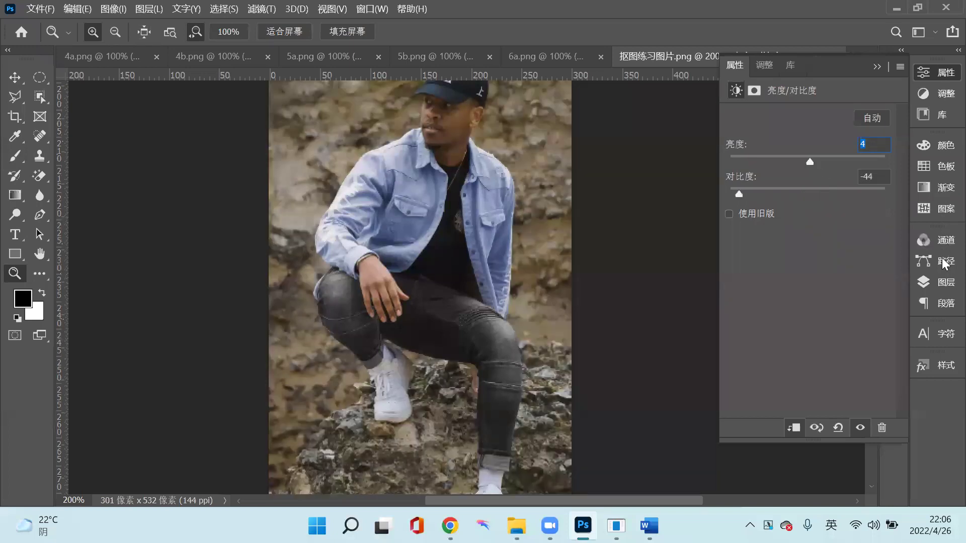
key(ctrl+z)
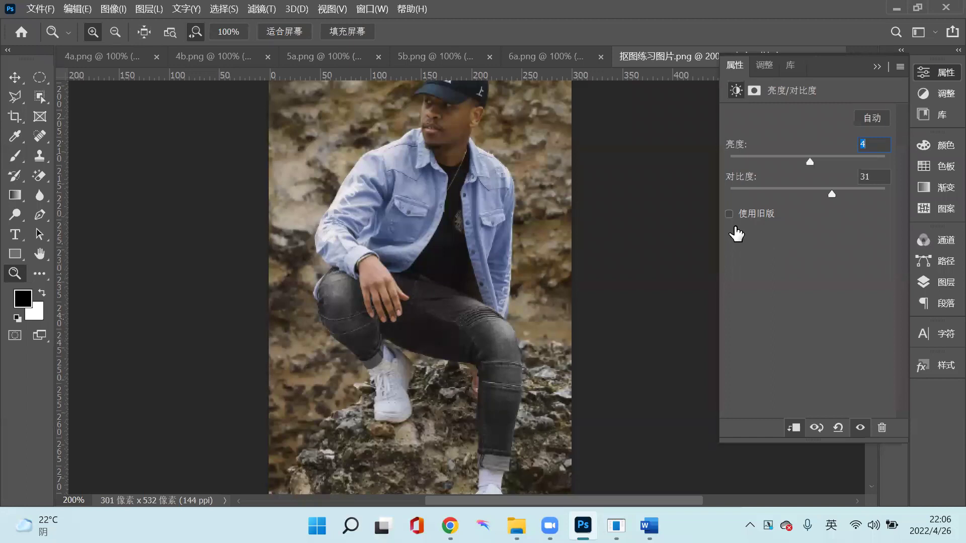
key(F7)
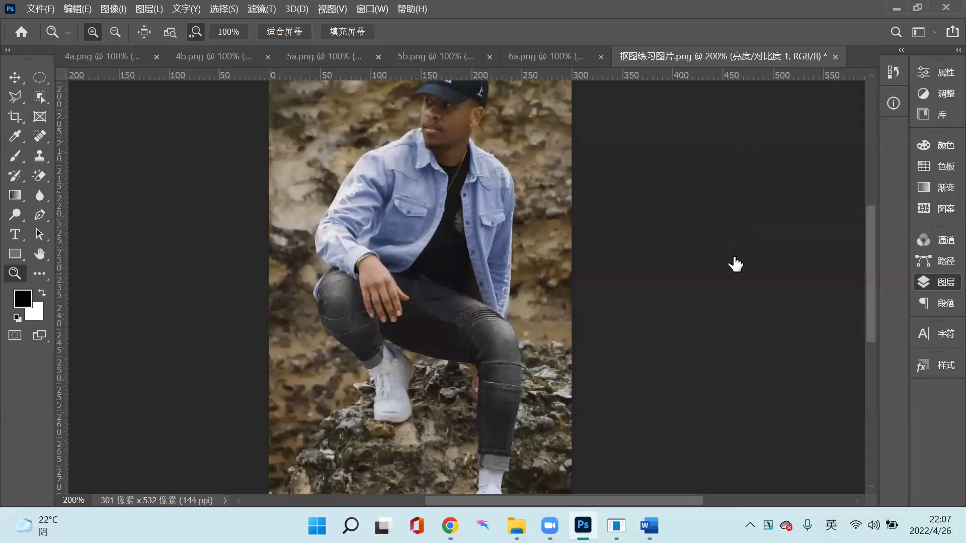
Show the Layers panel and select 图层 1, then 图层 2, then 图层 1 again.
key(F7)
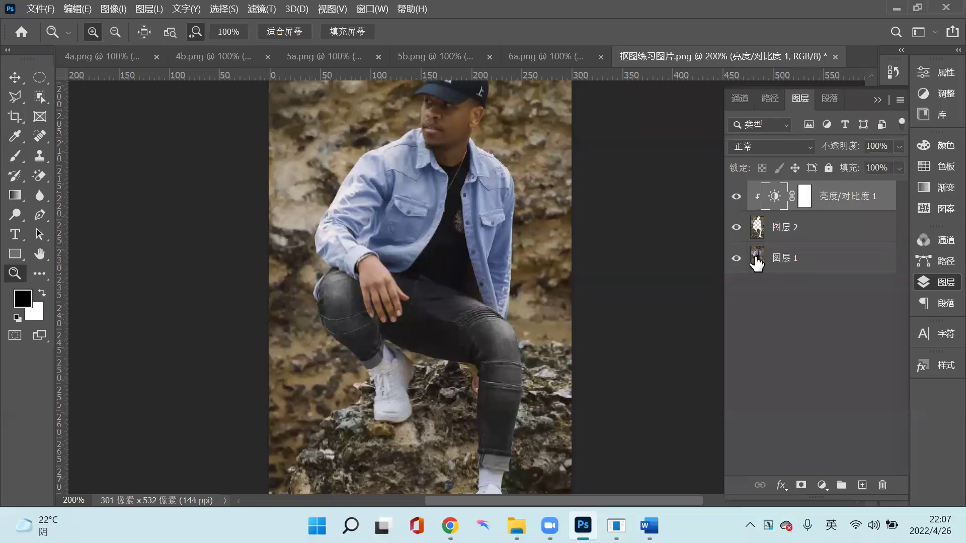
click(791, 246)
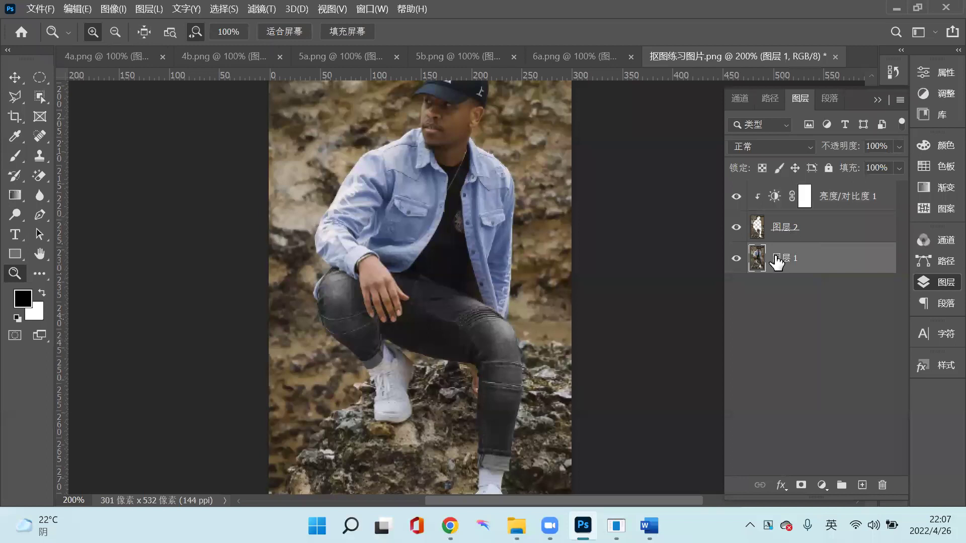
click(785, 228)
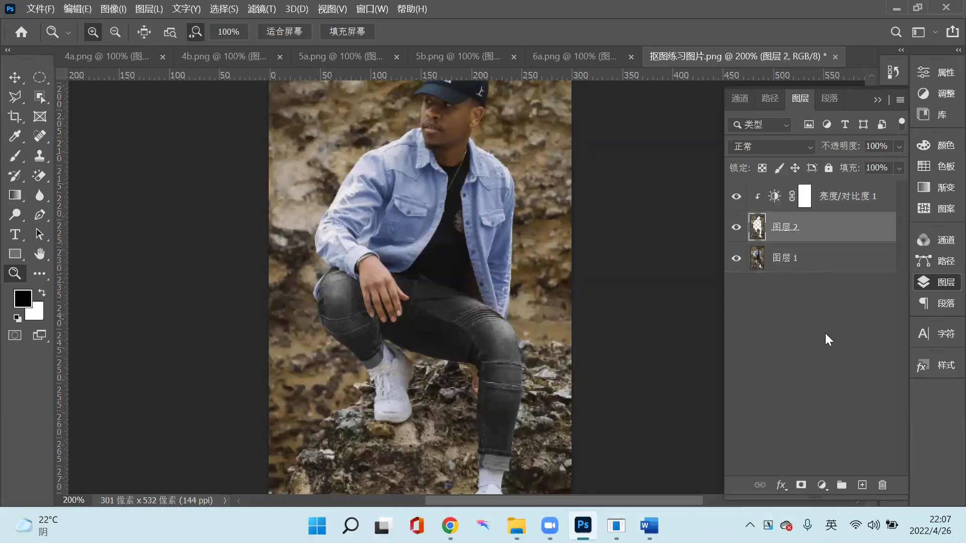
click(754, 256)
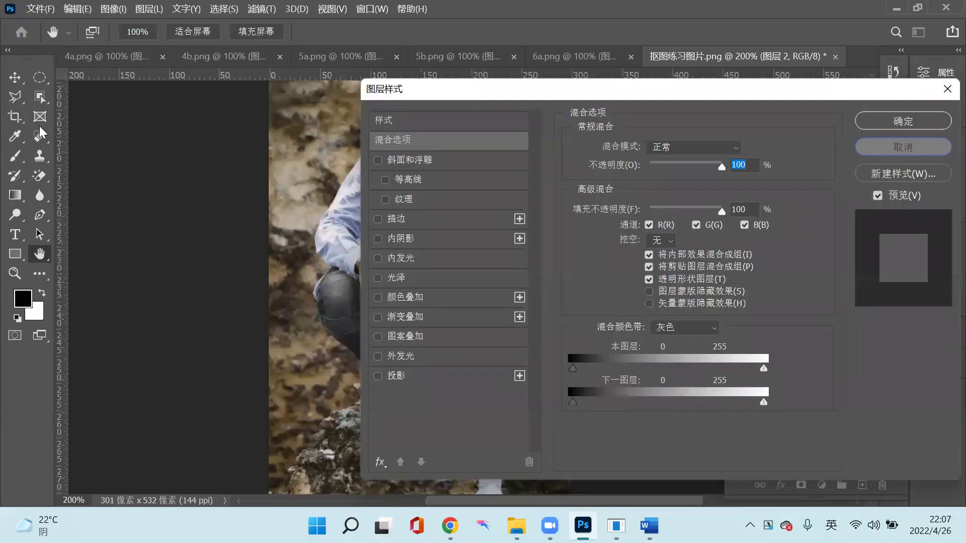
Close Layer Style and Magic Wand-select the transparent man-shaped hole on 图层 2.
key(Escape)
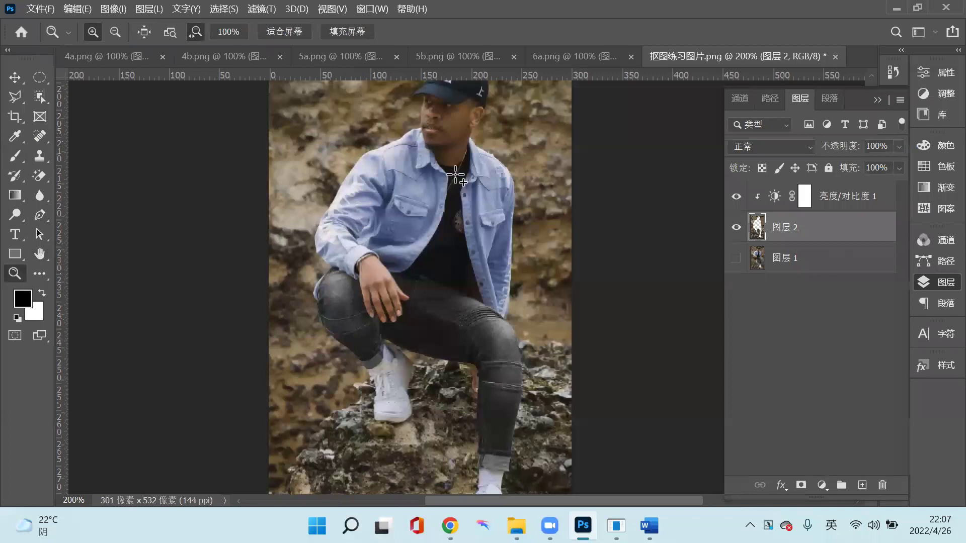
key(w)
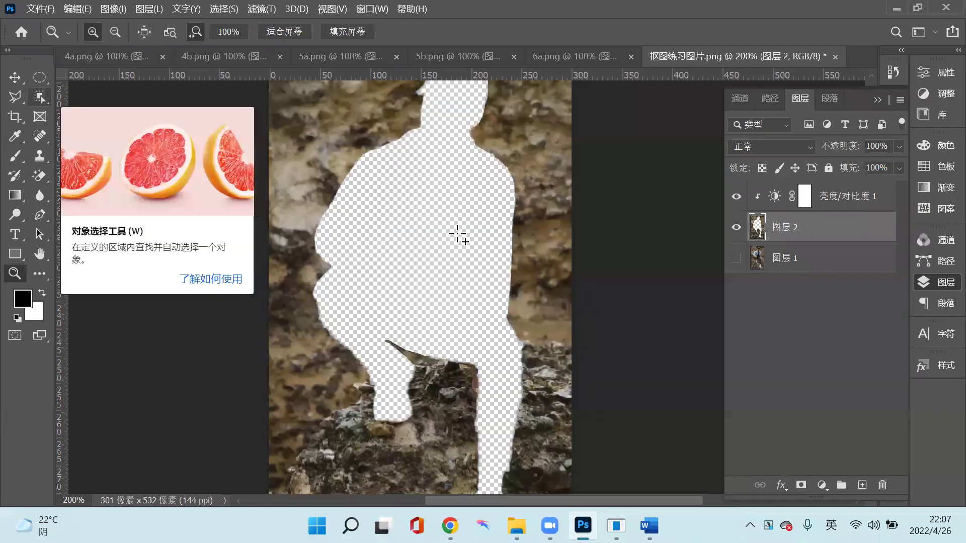
key(shift+w)
click(447, 146)
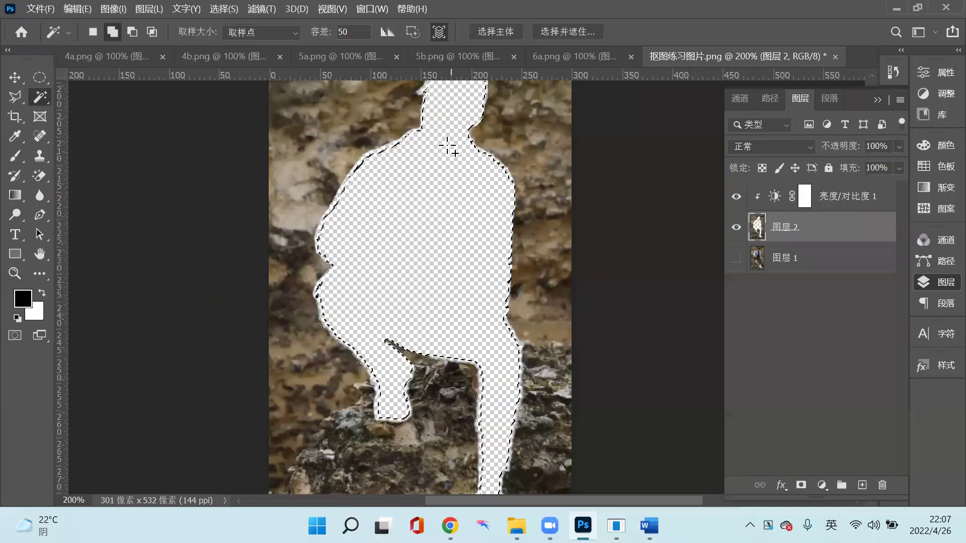
scroll(447, 146, up, 2)
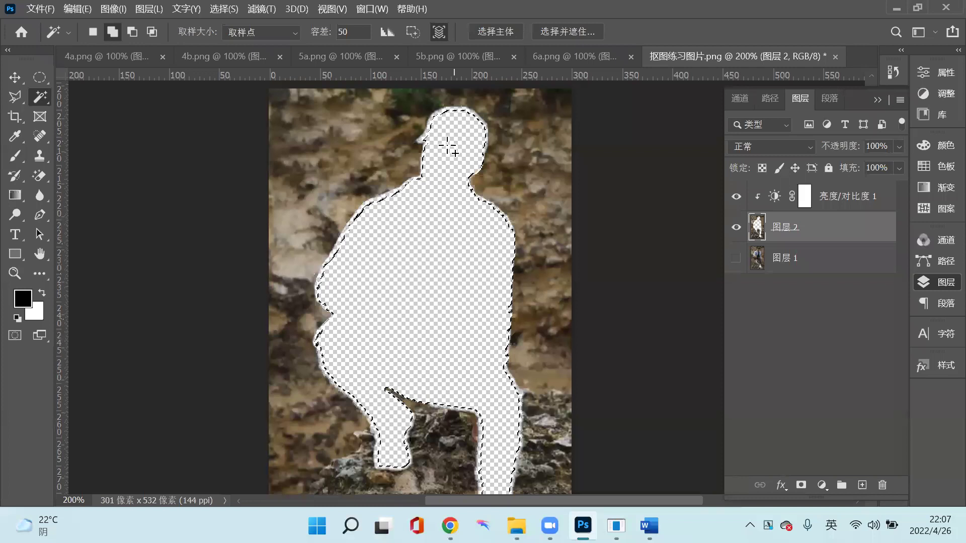
scroll(448, 146, up, 1)
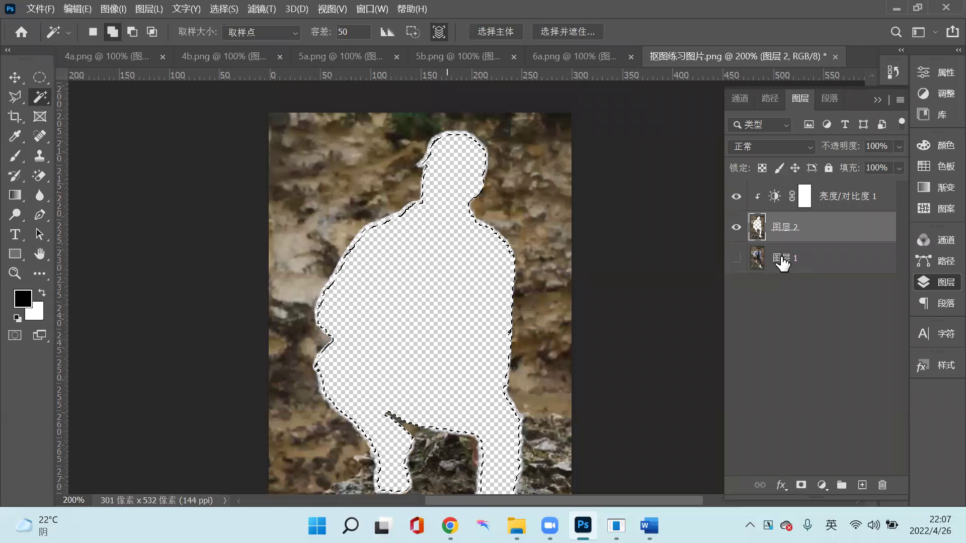
scroll(443, 273, down, 1)
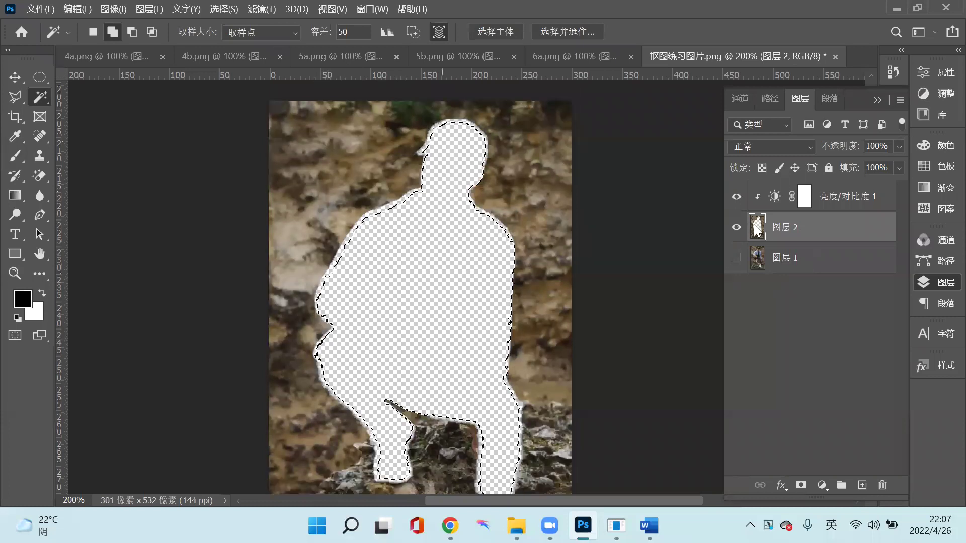
Show 图层 1, clear the selection, and hide 图层 1 again.
click(735, 258)
key(ctrl+z)
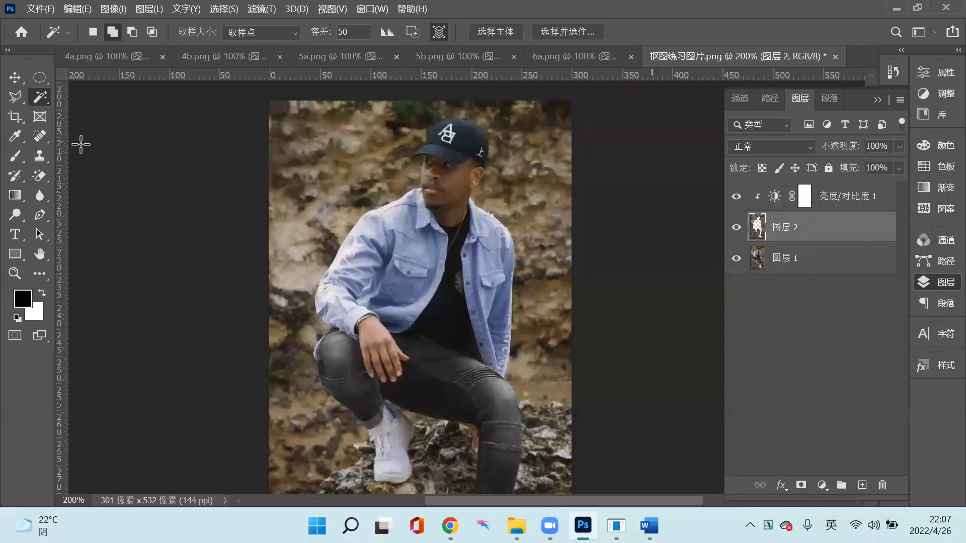
key(ctrl+z)
key(ctrl+z)
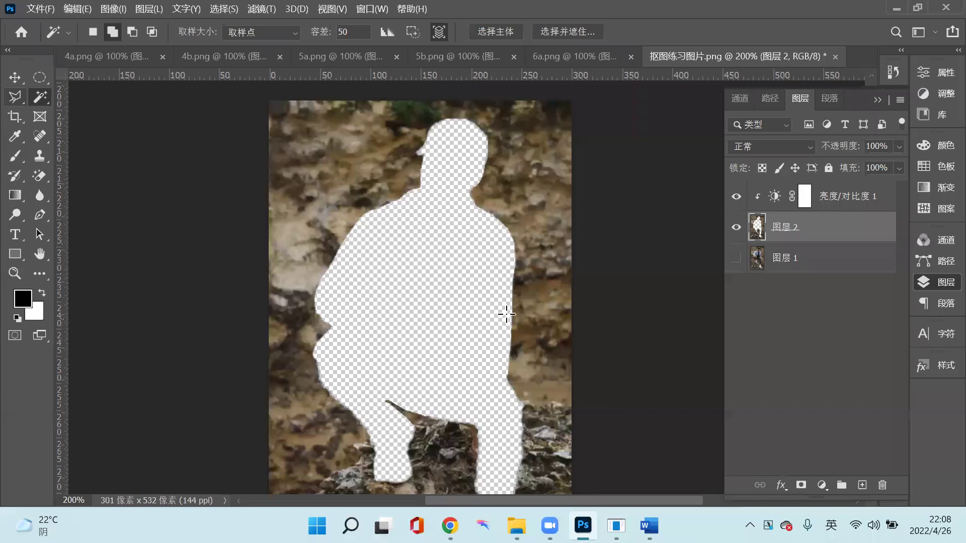
key(m)
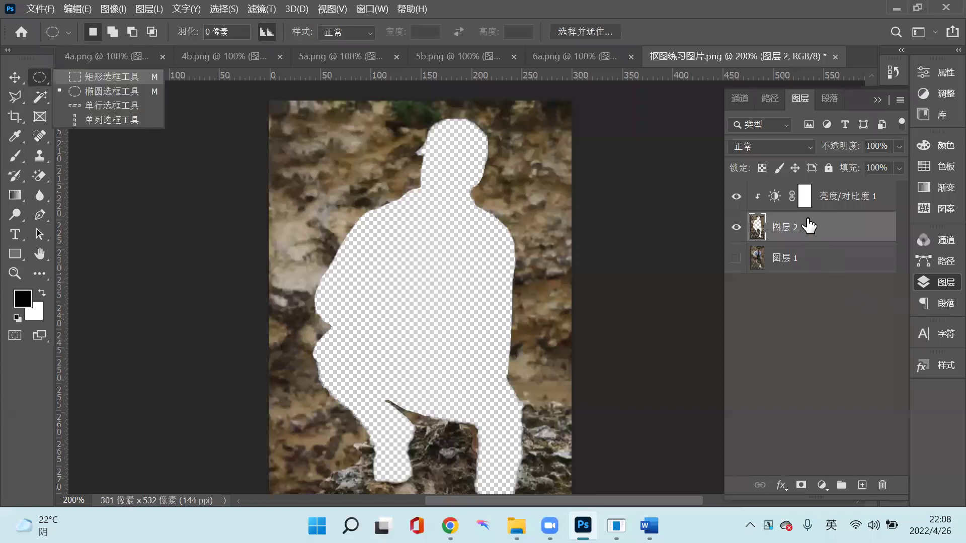
key(shift+m)
ctrl+click(759, 237)
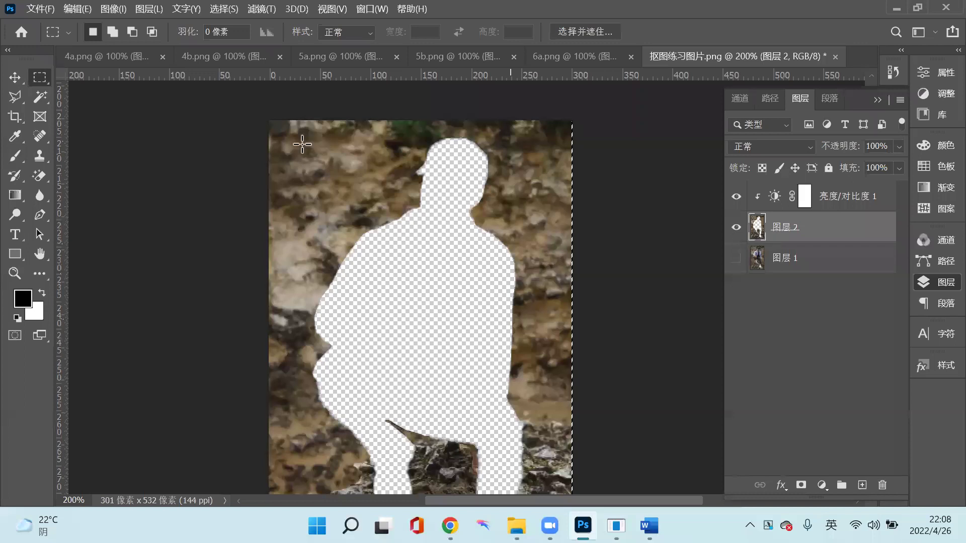
Deselect, toggle 图层 1 on and off, and zoom far into the cut-out's pixel edge.
key(ctrl+d)
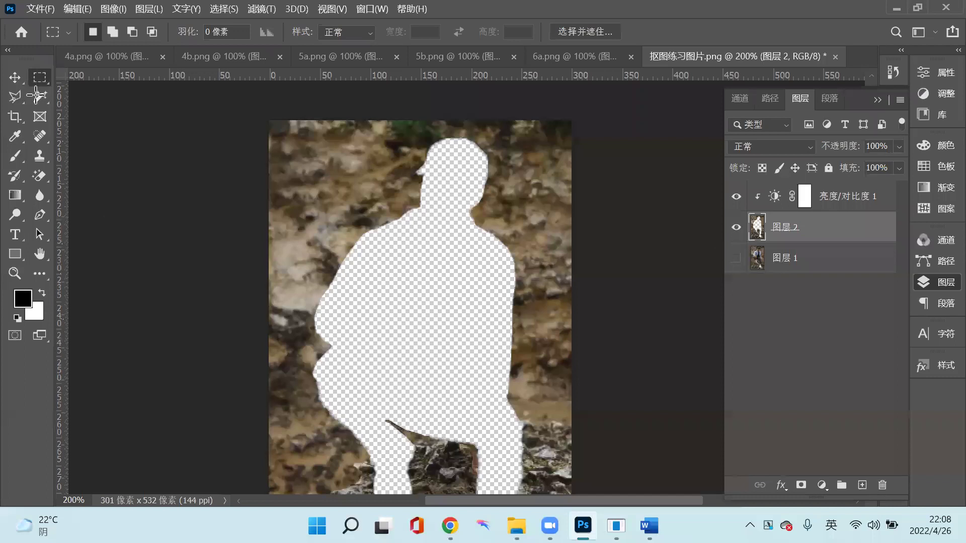
key(ctrl+z)
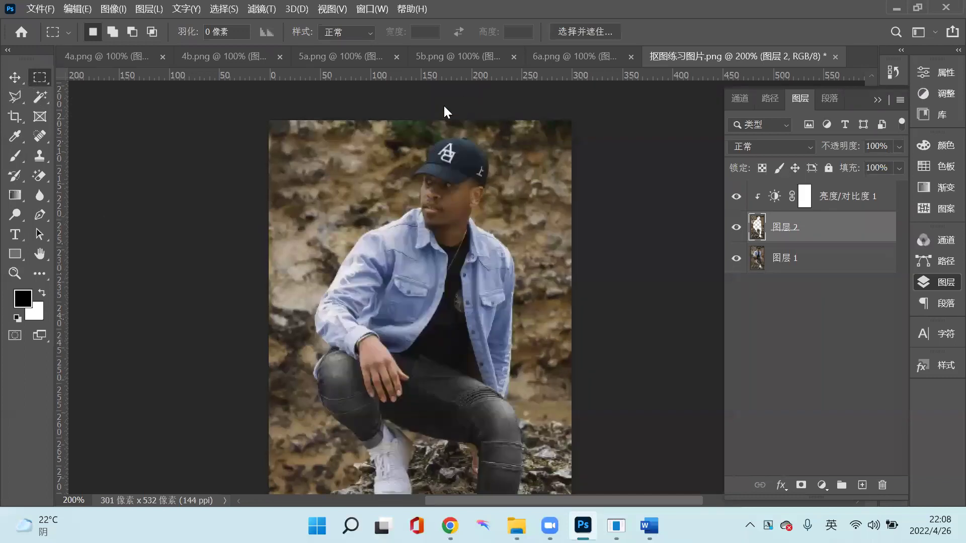
key(ctrl+shift+z)
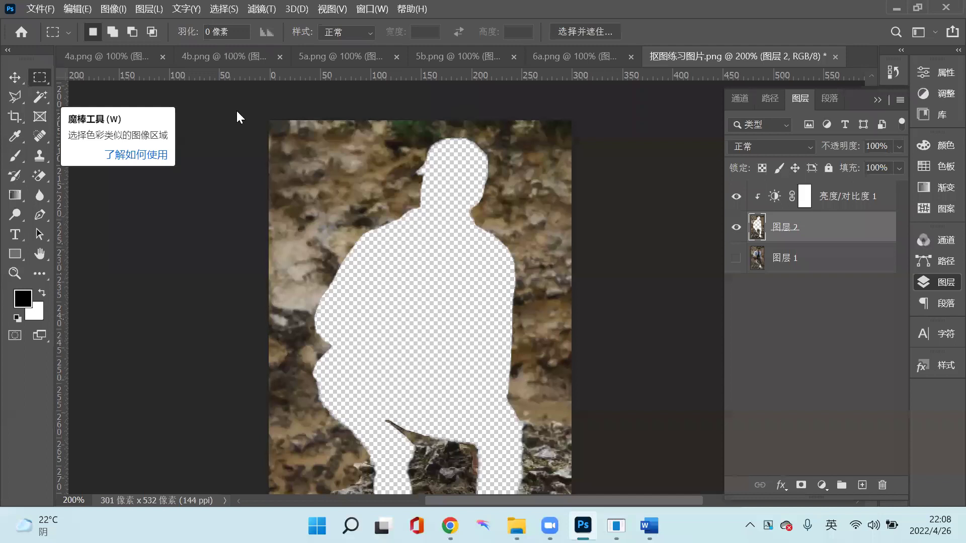
key(z)
drag(429, 165, 488, 165)
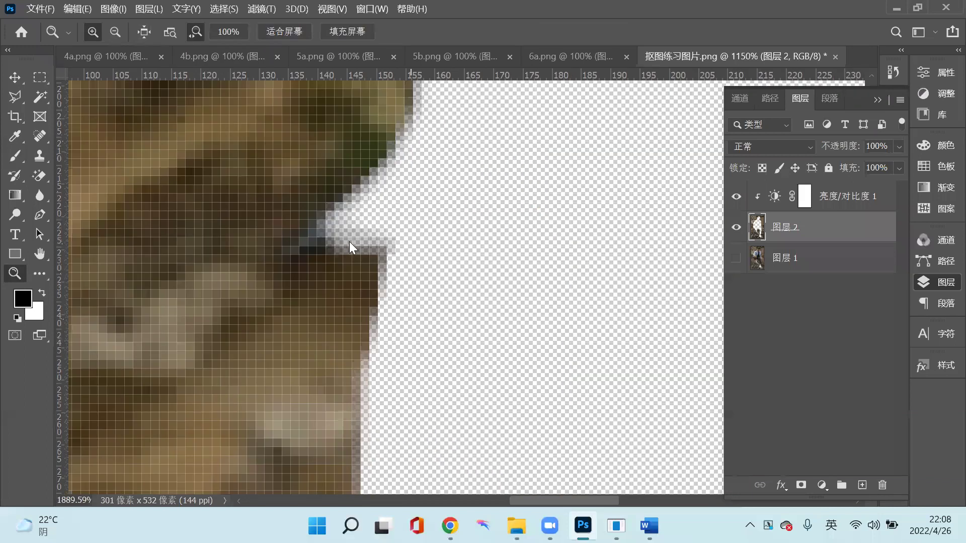
Zoom out to head and shoulders, expand the hole selection via Select > Modify, then deselect.
drag(381, 243, 330, 243)
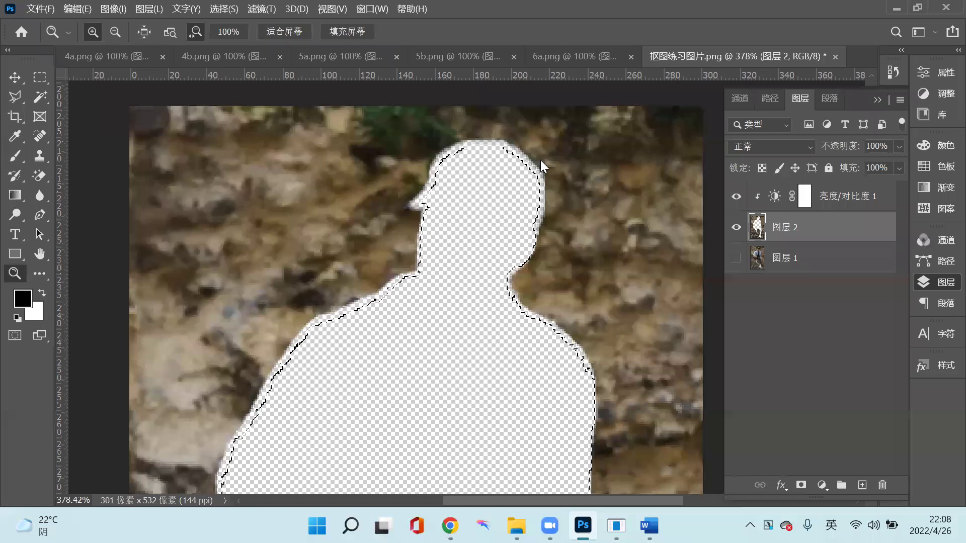
key(alt+s)
key(m)
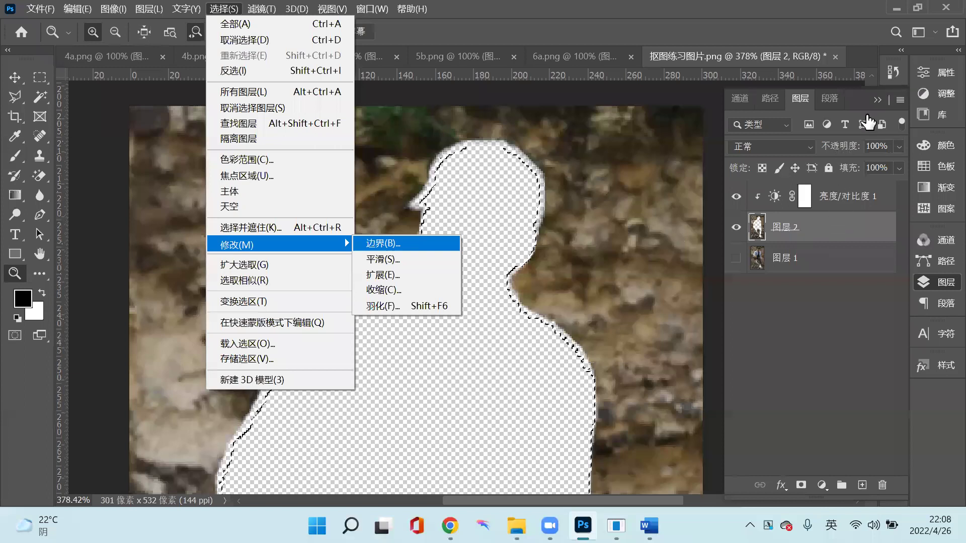
click(777, 292)
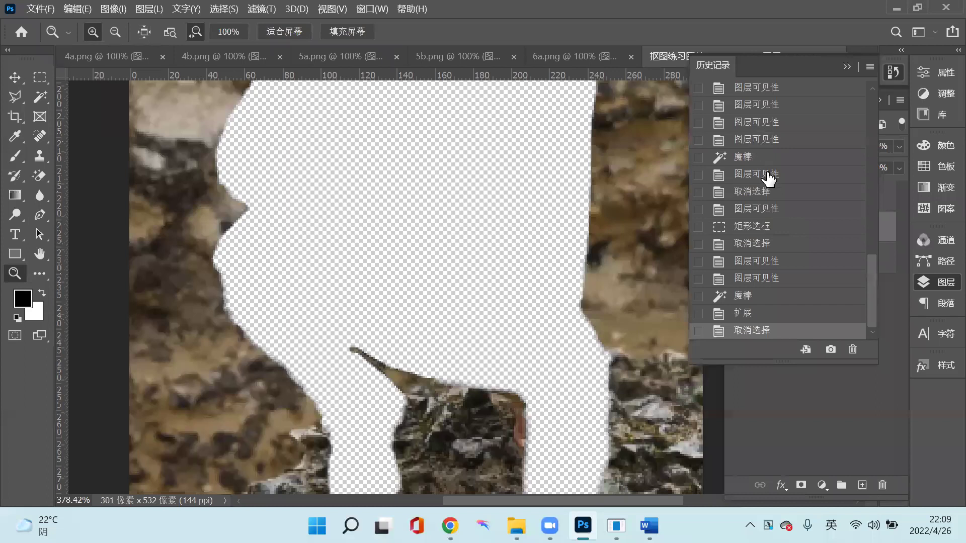
Step back through History to the last Polygonal Lasso selection of the man, then collapse History.
scroll(764, 219, up, 3)
click(764, 218)
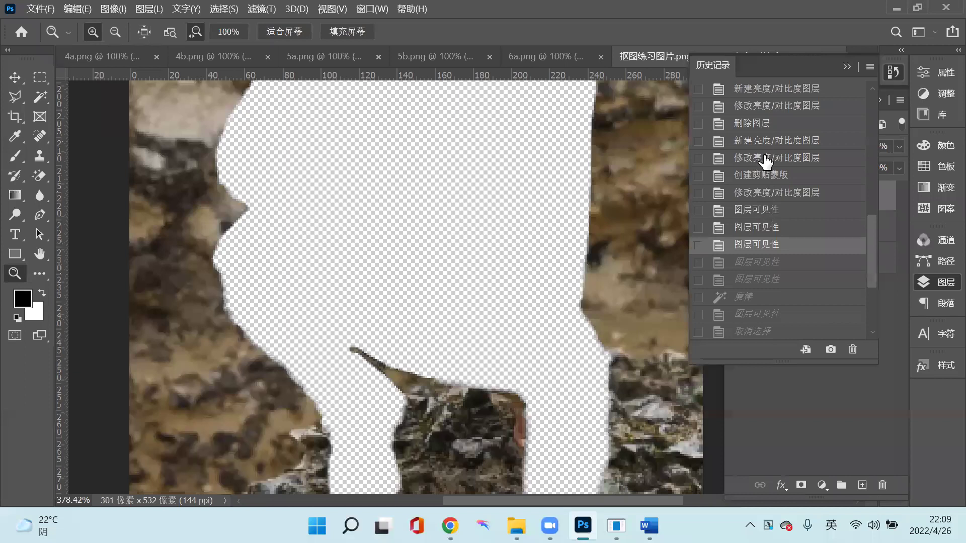
scroll(764, 203, up, 3)
click(764, 202)
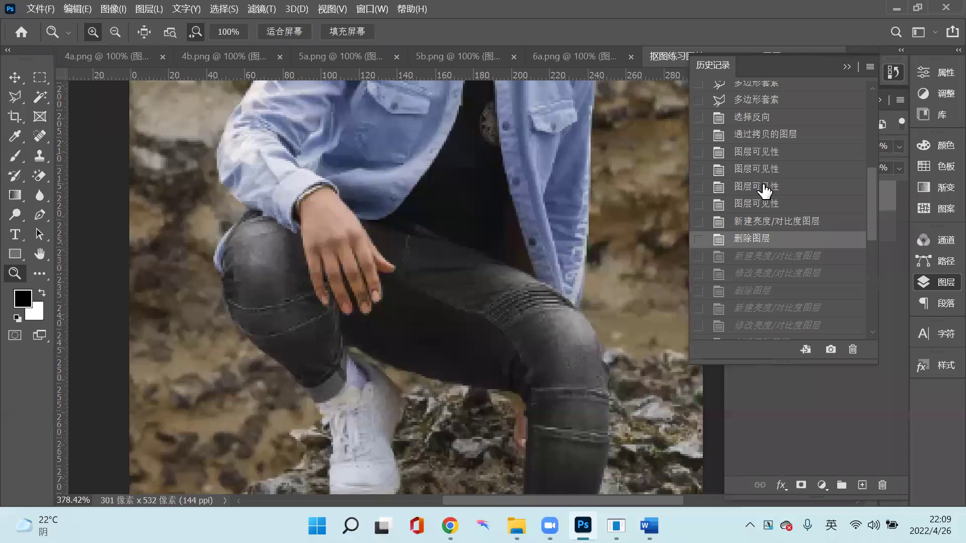
click(765, 190)
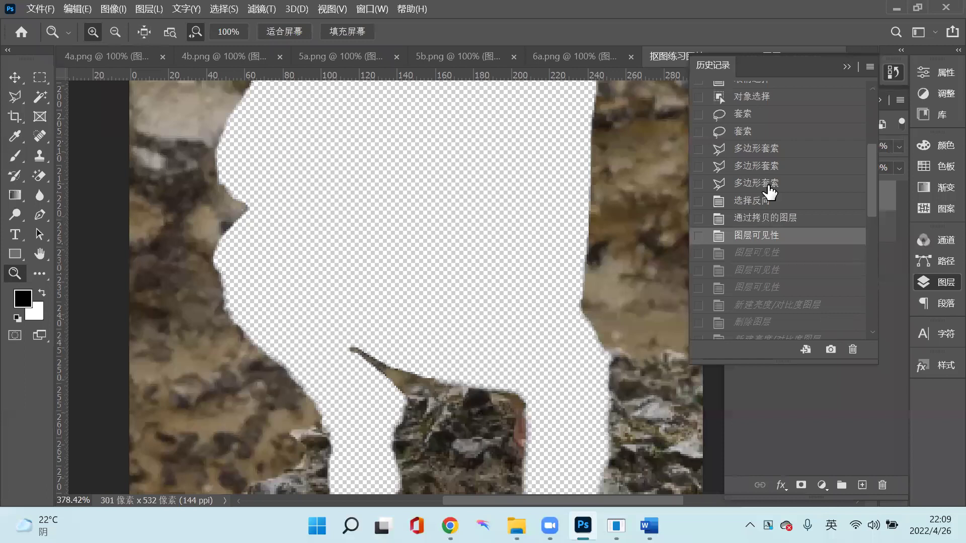
click(732, 199)
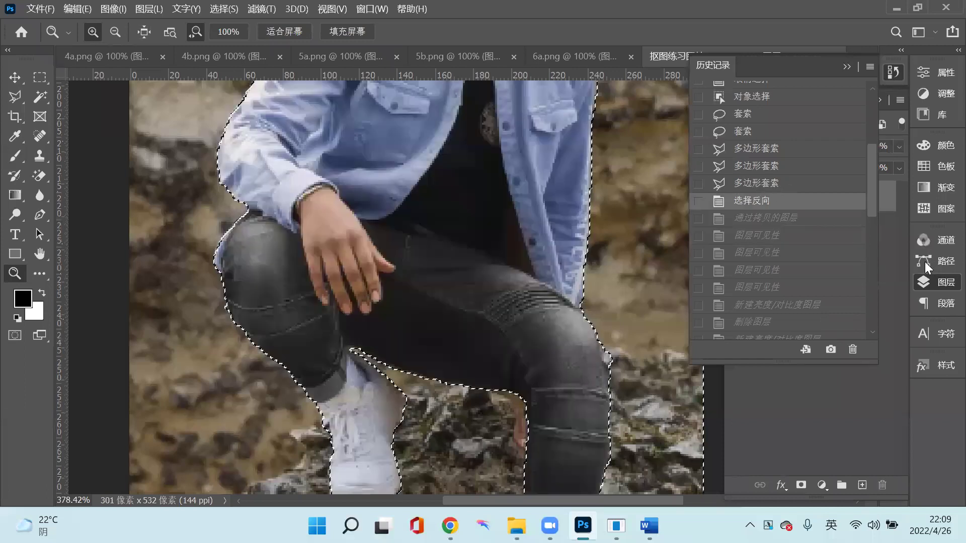
key(ctrl+alt+z)
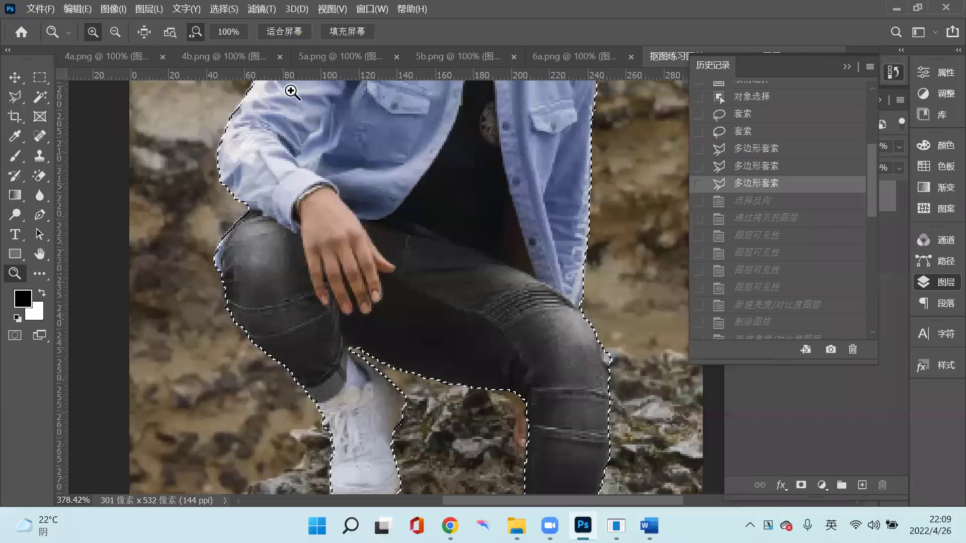
click(893, 73)
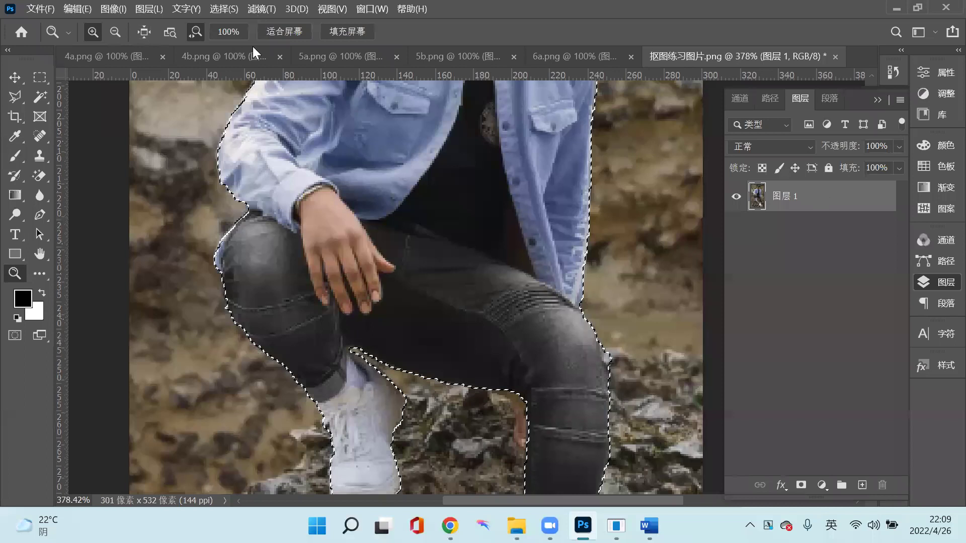
Save the man's selection as channel 'z' and copy it onto a new layer, 图层 2.
key(ctrl+d)
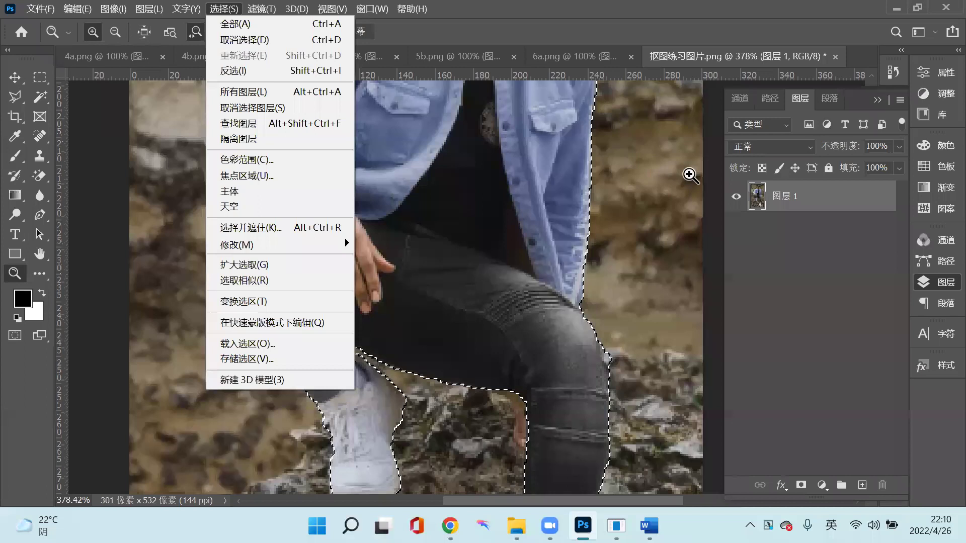
text(vz)
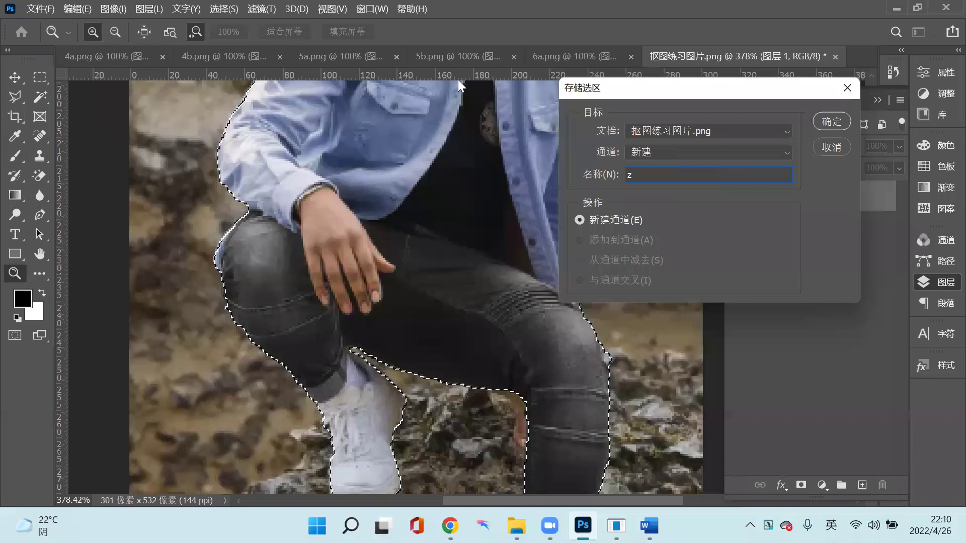
key(Return)
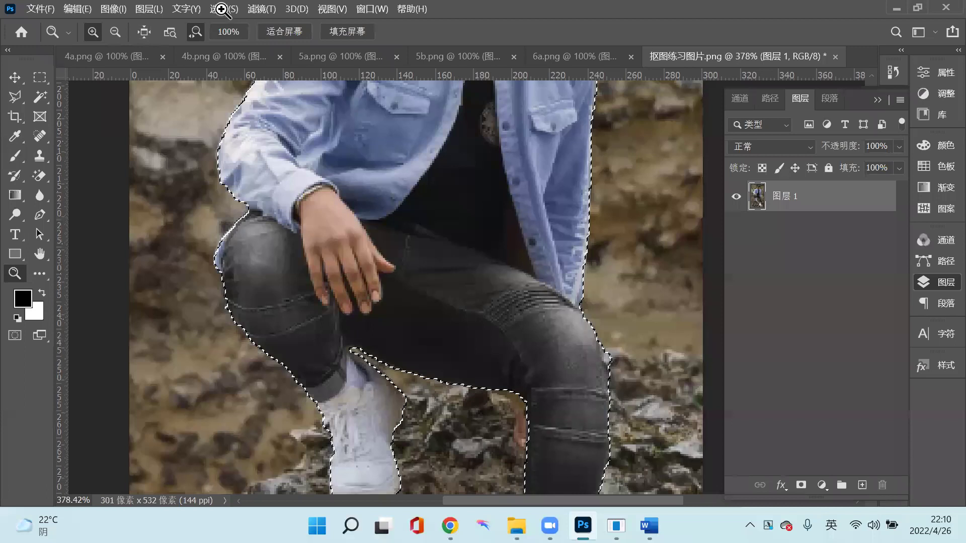
key(ctrl+j)
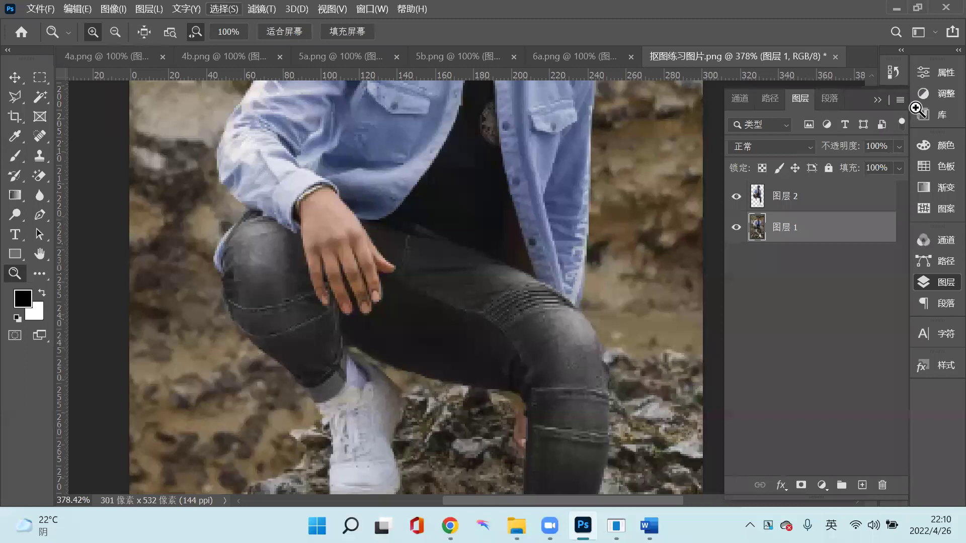
key(o)
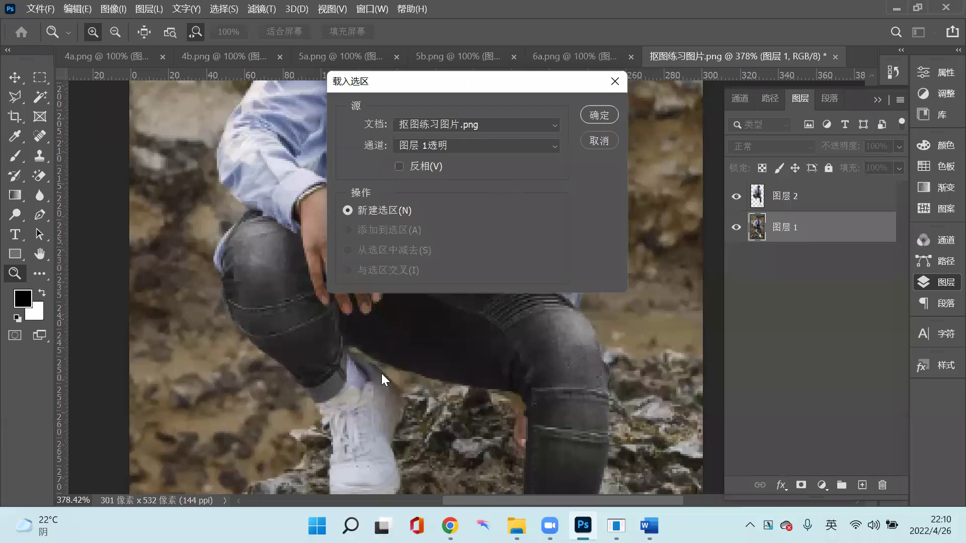
Reload the man's selection, invert it, copy the background to 图层 3, and add Brightness/Contrast.
key(Return)
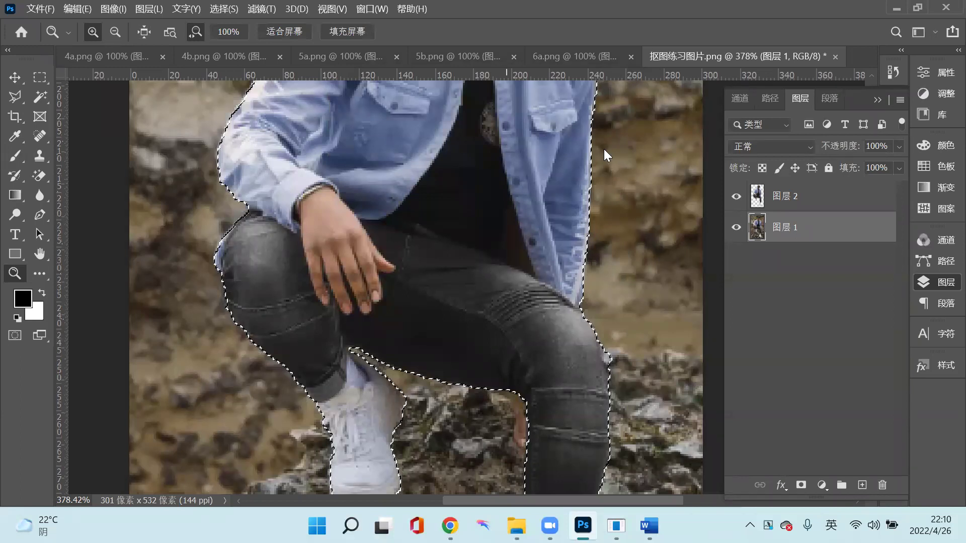
scroll(576, 152, up, 1)
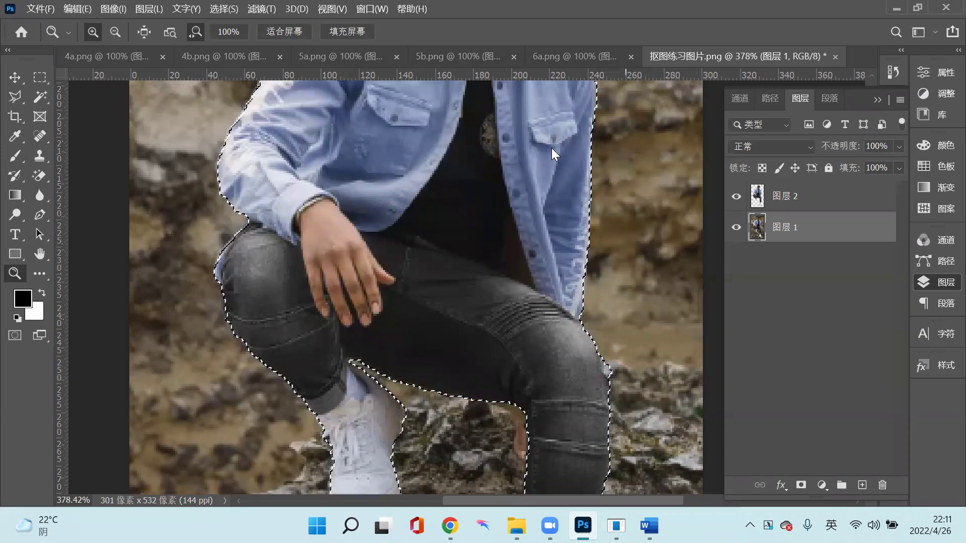
scroll(551, 147, down, 5)
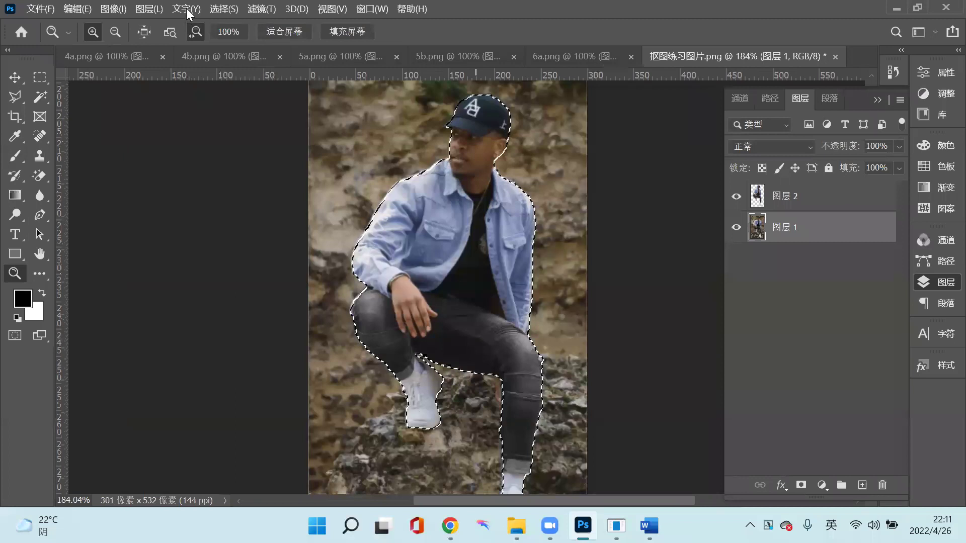
scroll(267, 70, down, 2)
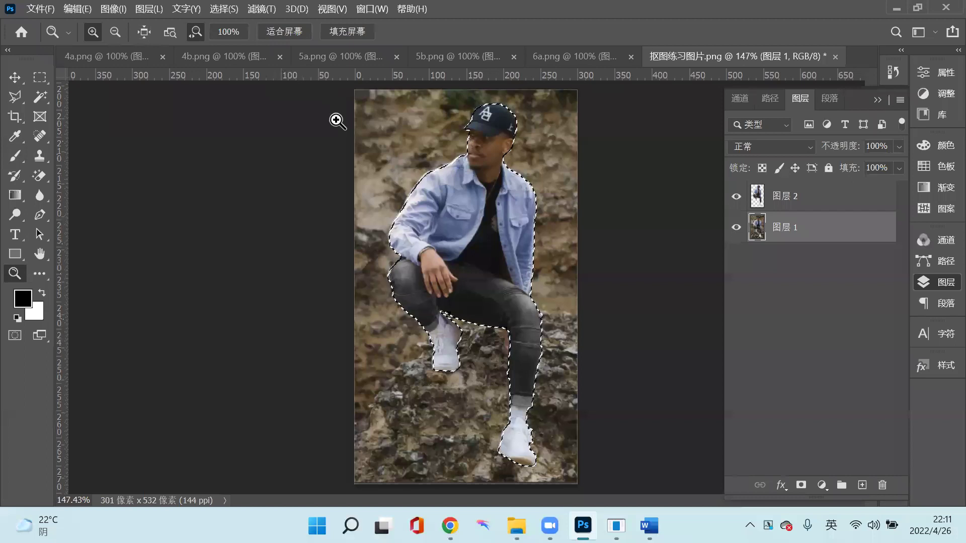
key(ctrl+shift+i)
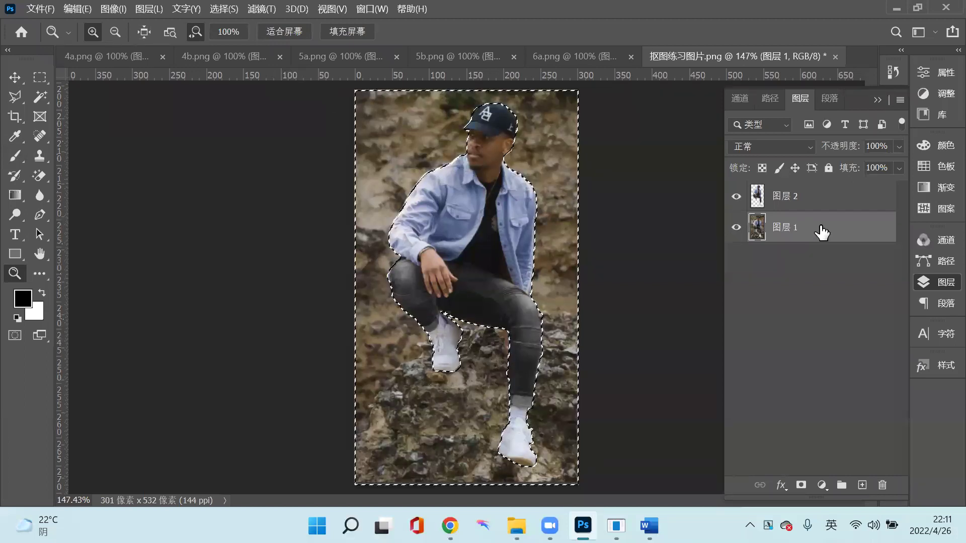
key(ctrl+j)
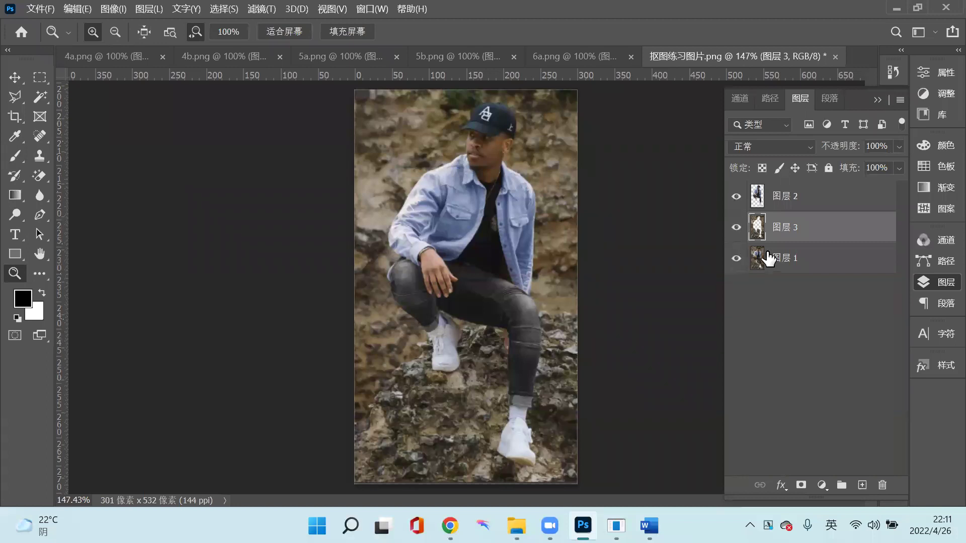
click(736, 258)
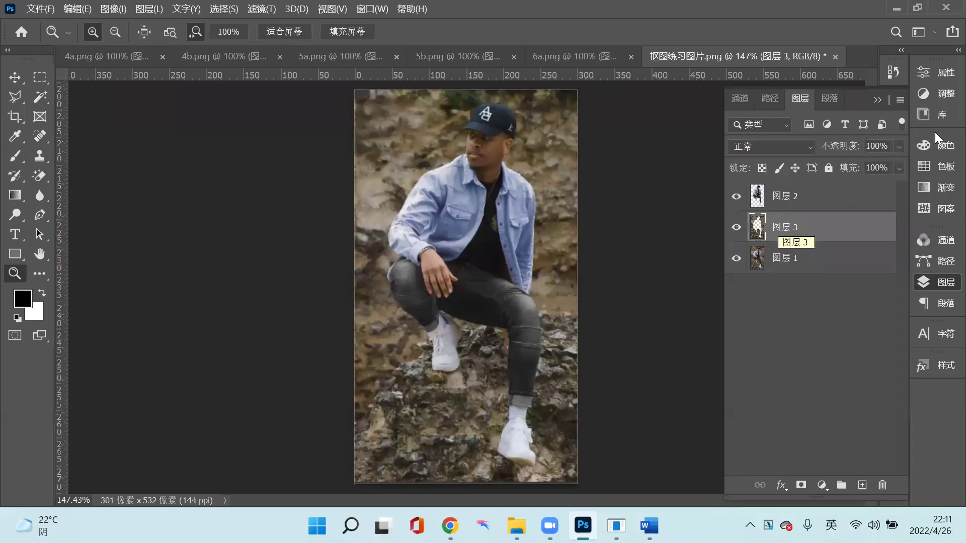
click(859, 265)
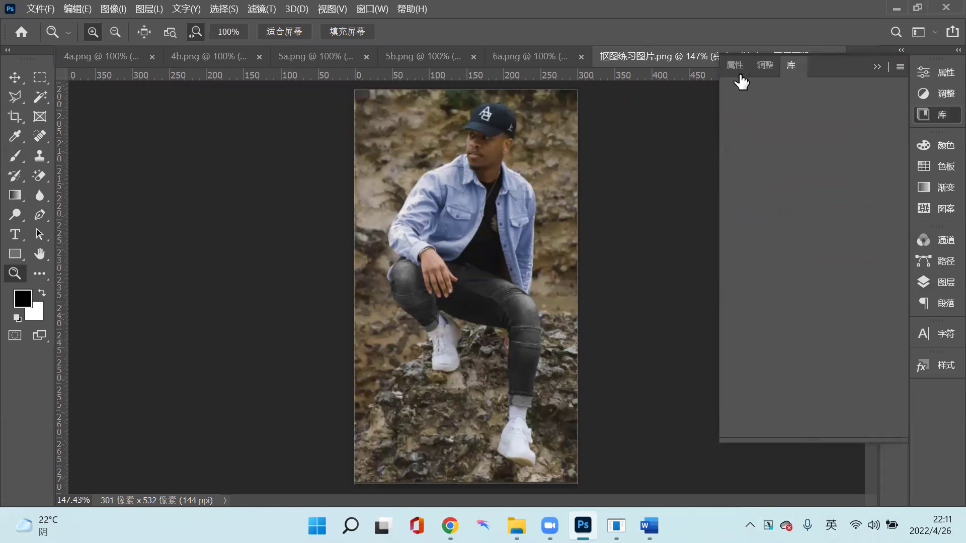
Toggle the Brightness/Contrast clip-to-layer button on and off, checking the Layers panel between.
click(779, 75)
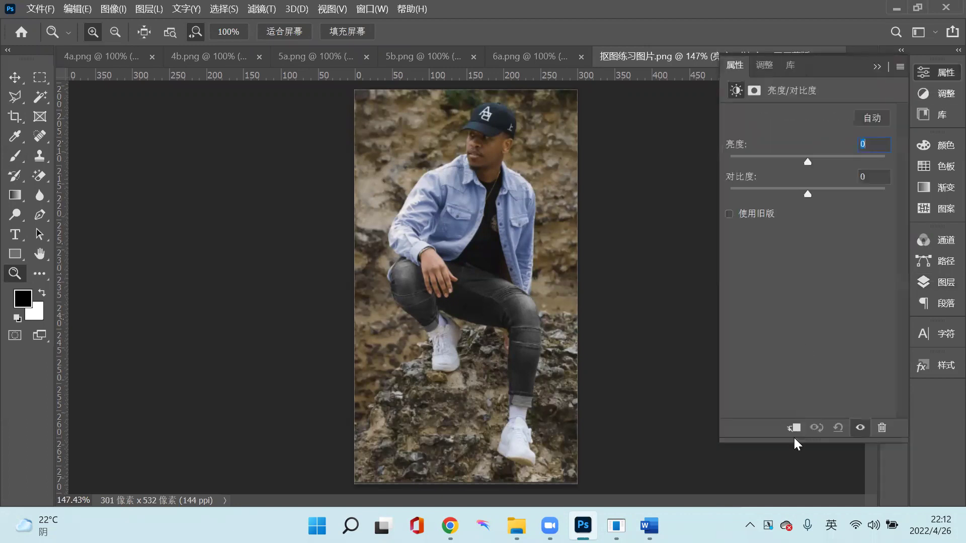
click(794, 436)
click(928, 282)
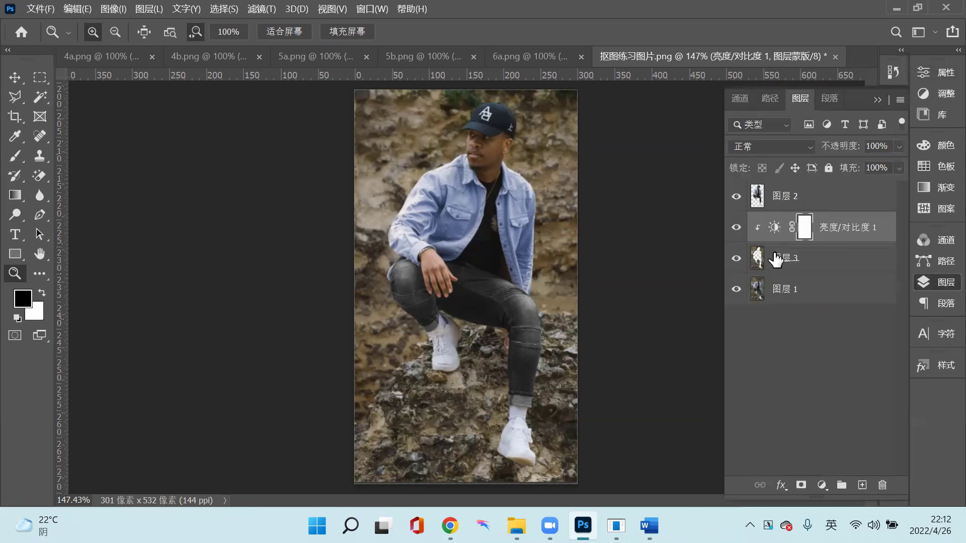
click(745, 74)
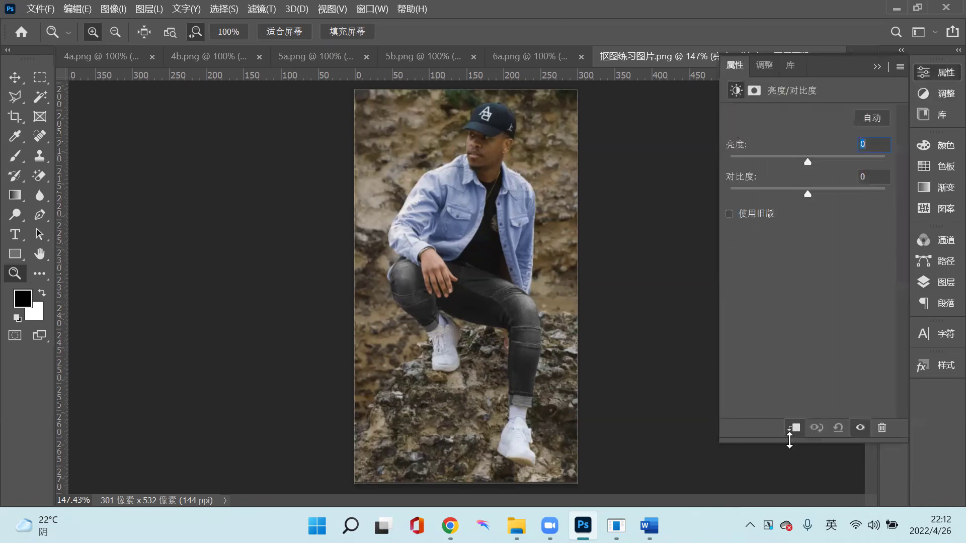
click(795, 428)
click(793, 428)
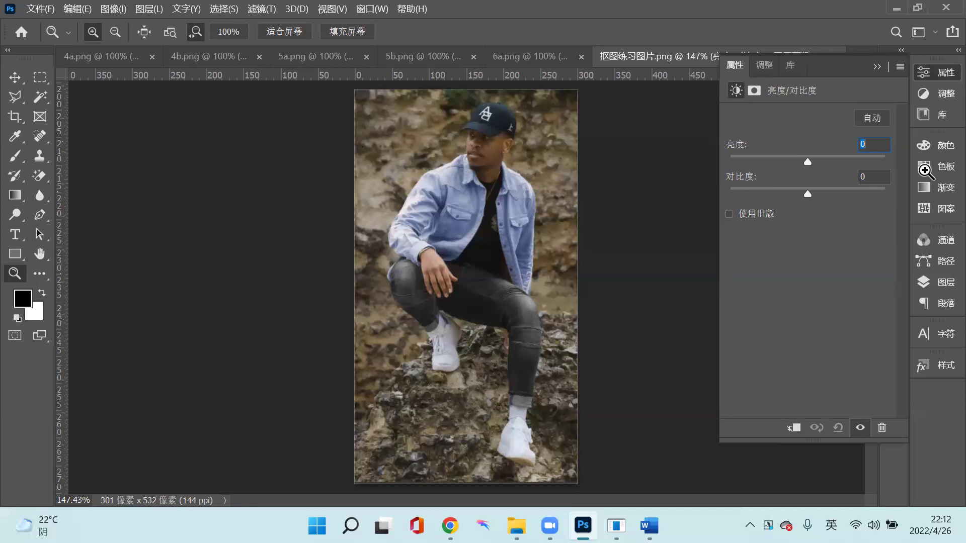
Clip the 亮度/对比度 1 adjustment to 图层 3 in the Layers panel.
click(934, 71)
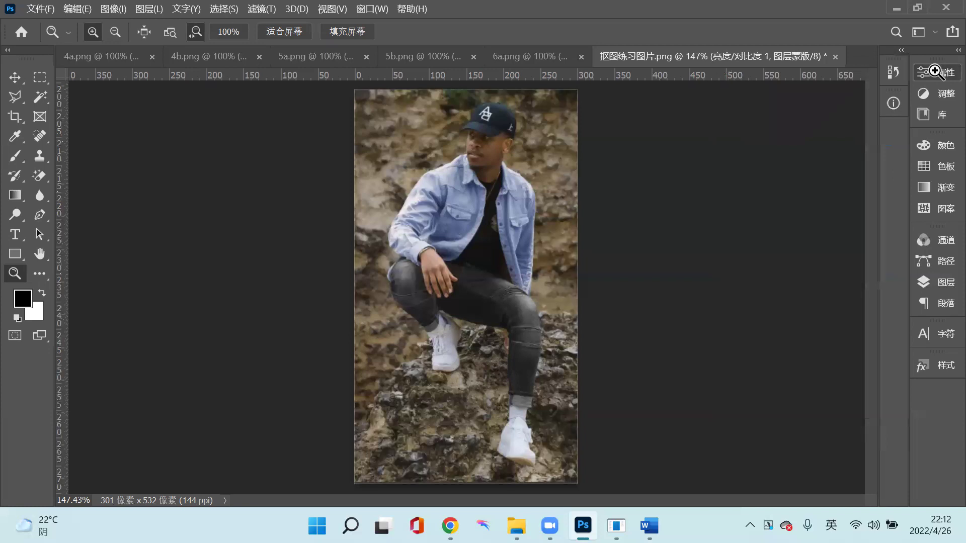
click(923, 282)
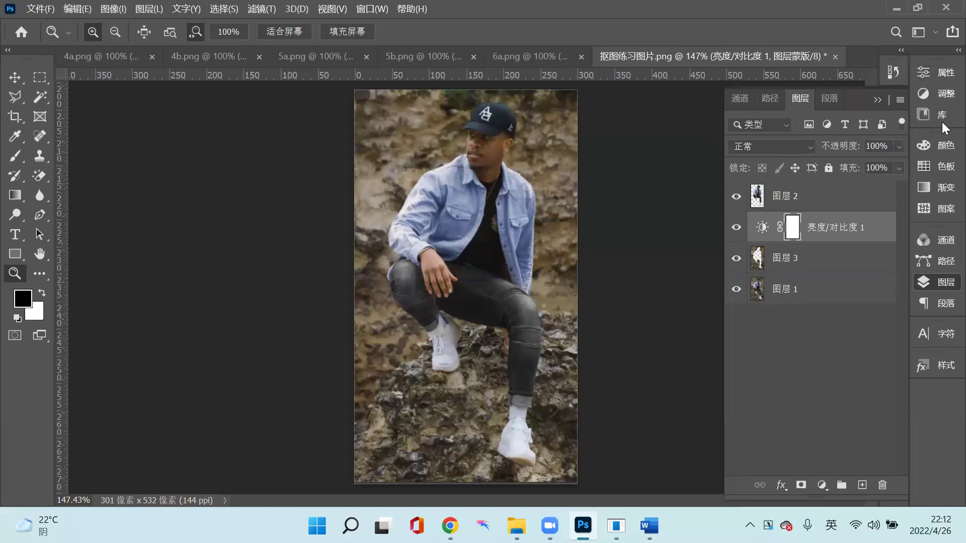
click(797, 238)
alt+click(772, 242)
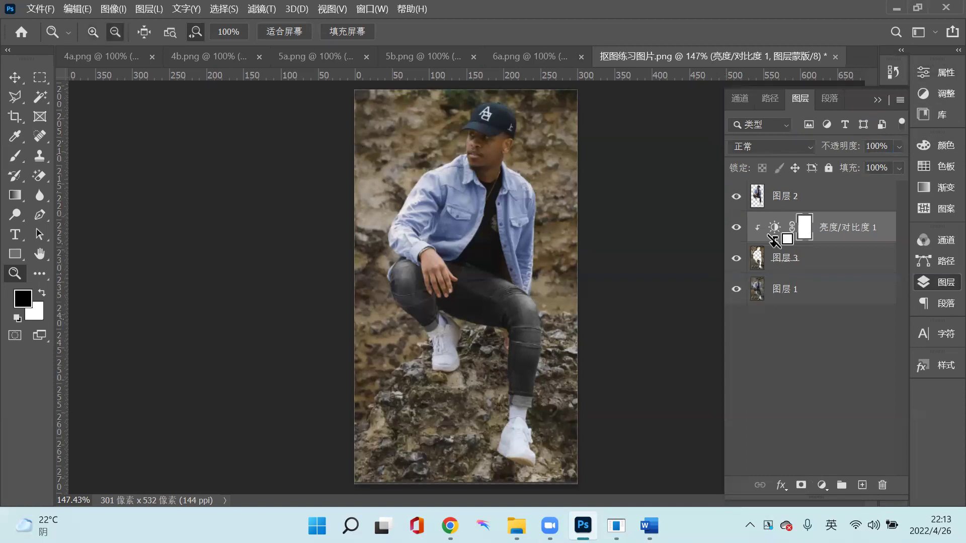
Reopen the 亮度/对比度 1 Brightness/Contrast settings and toggle its clipping to 图层 3.
double_click(769, 235)
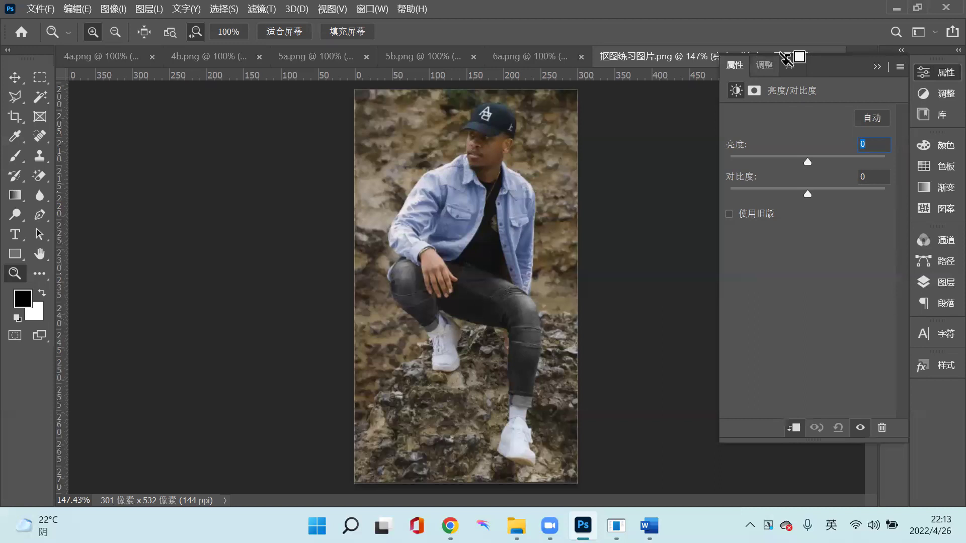
click(779, 62)
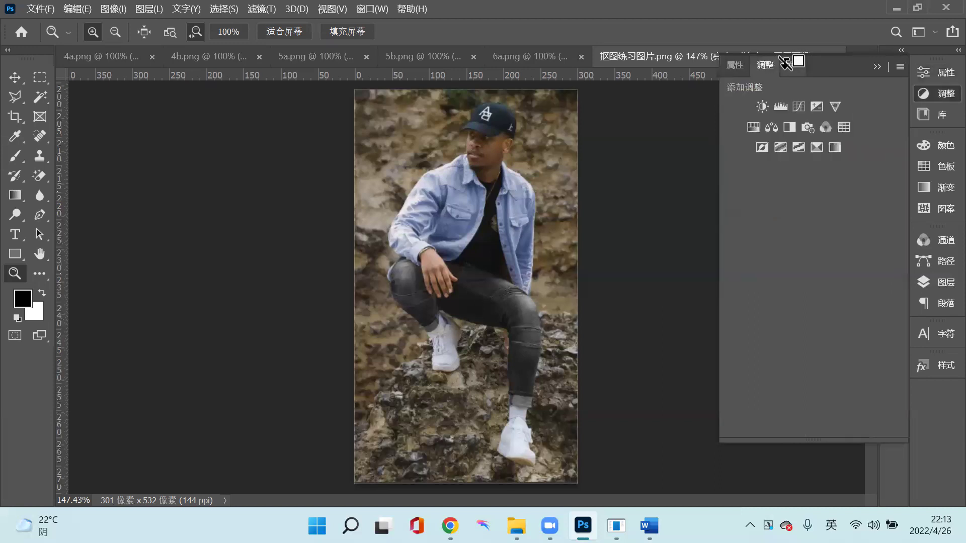
click(784, 62)
click(772, 67)
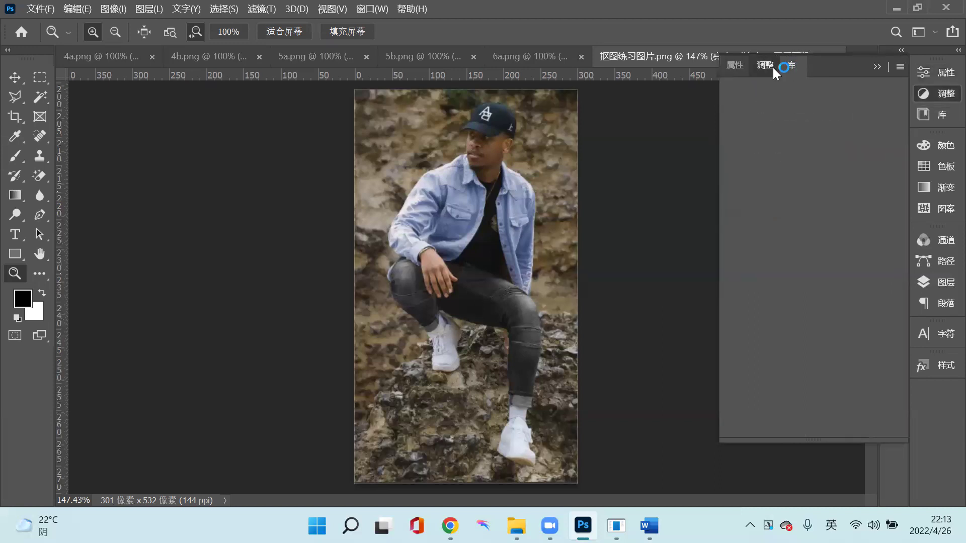
click(743, 66)
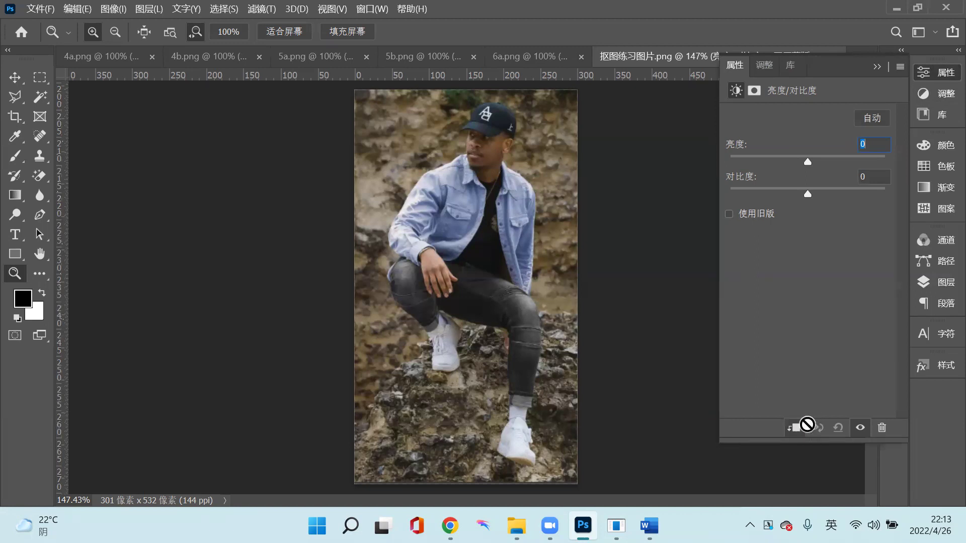
click(794, 428)
Toggle clipping in Properties, return to the layer list and select 图层 3.
click(795, 432)
click(943, 286)
key(shift)
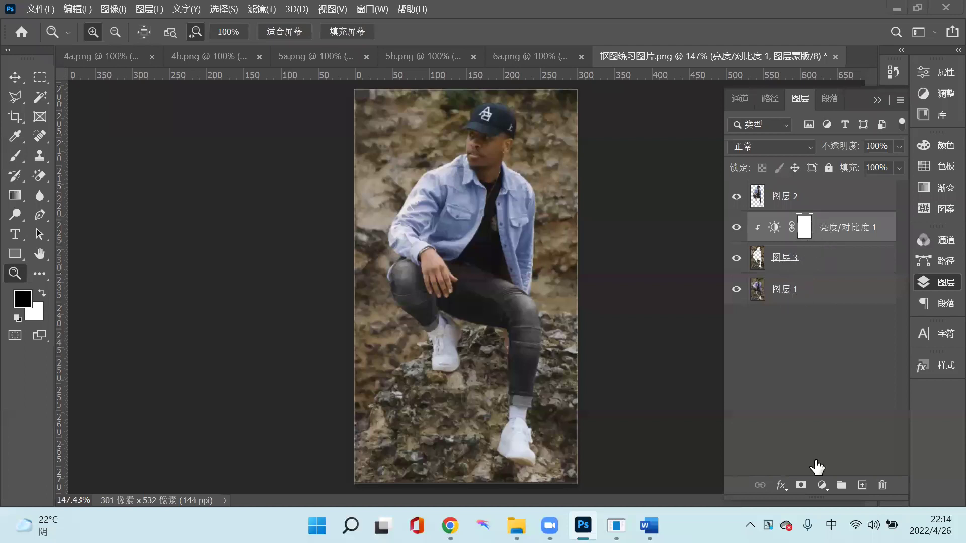
key(alt+bracketleft)
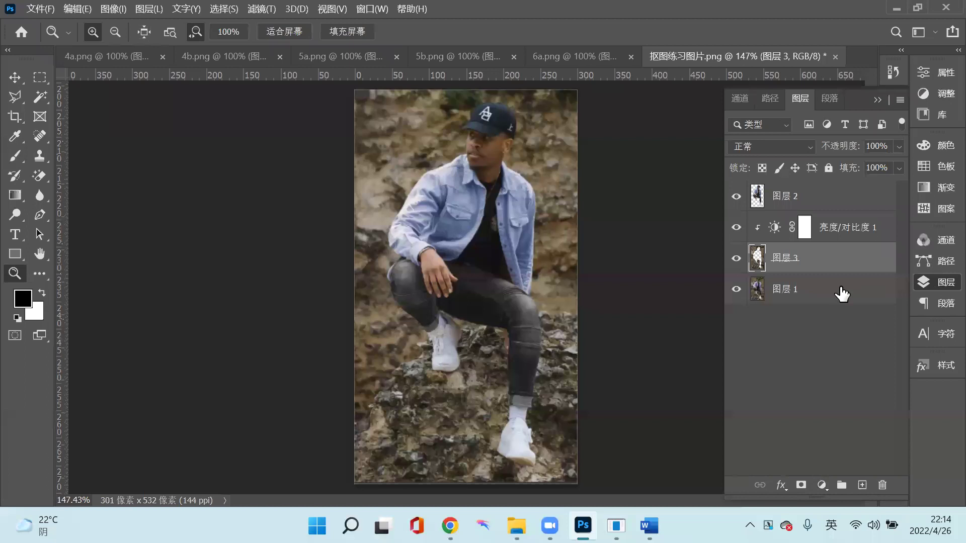
Add 亮度/对比度 2 above 图层 1 and replace its mask with a copy of 亮度/对比度 1's mask.
key(ctrl+z)
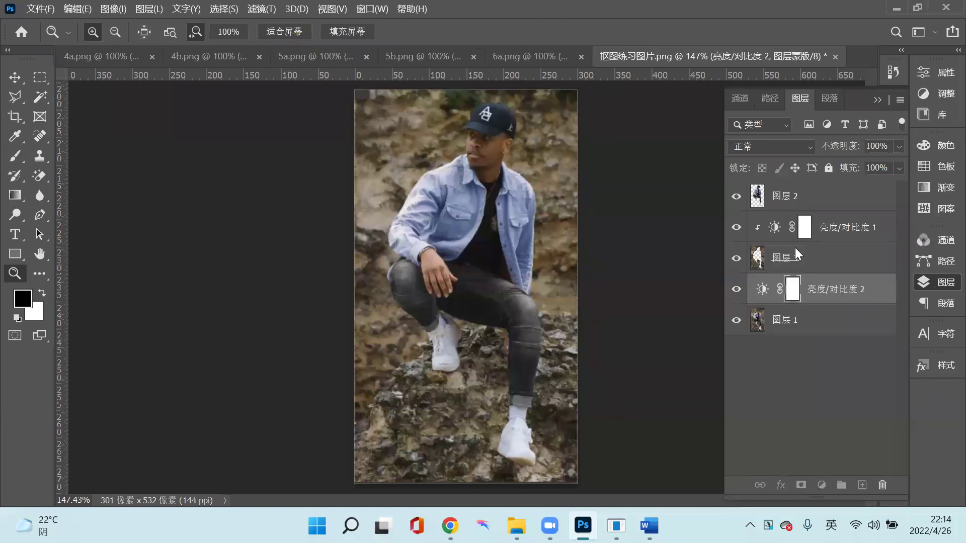
drag(795, 247, 798, 291)
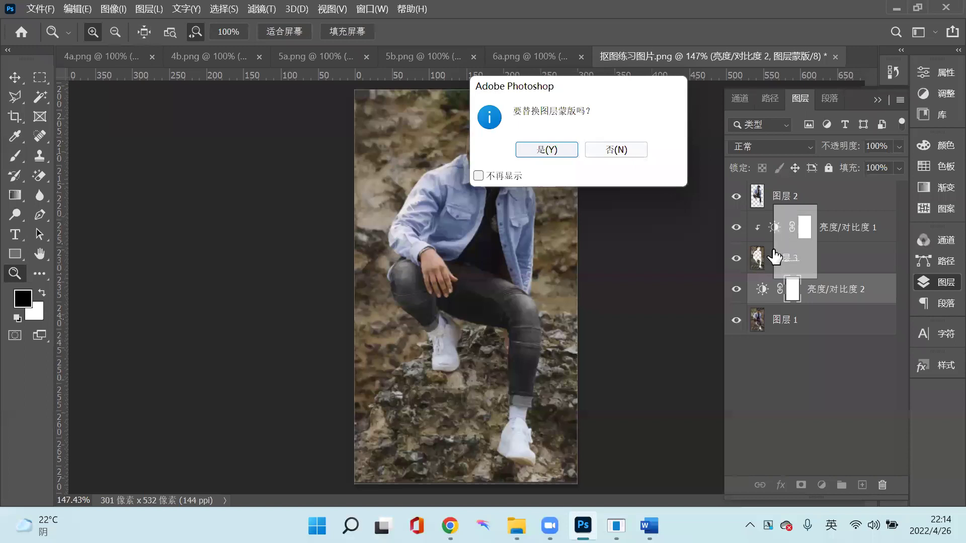
key(Return)
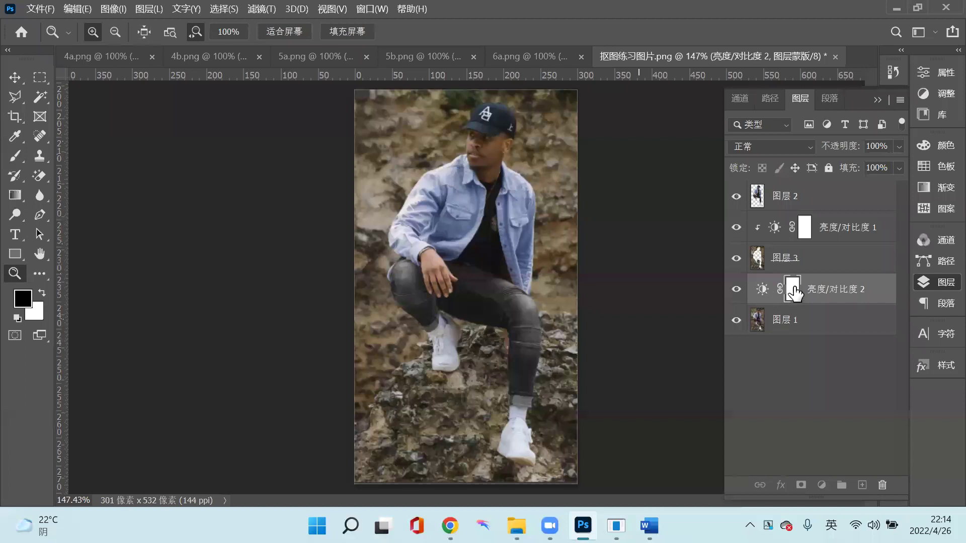
click(785, 325)
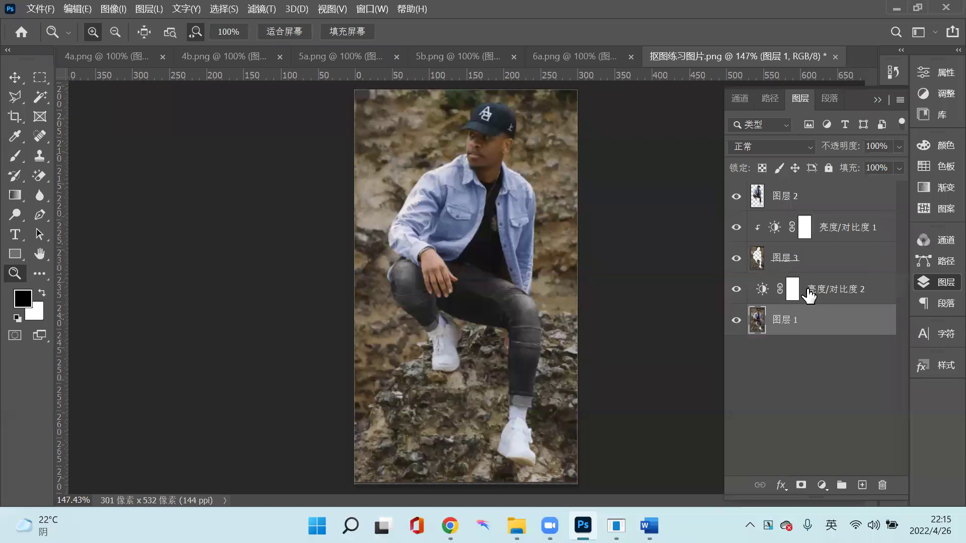
click(808, 295)
key(alt+bracketleft)
click(827, 290)
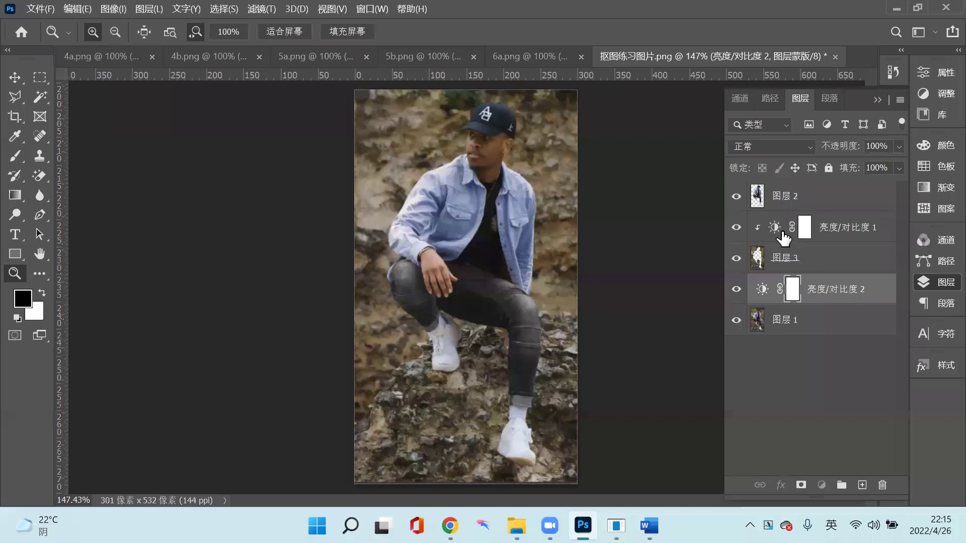
Delete the 亮度/对比度 2 adjustment layer and clip 亮度/对比度 1 onto 图层 3.
key(alt)
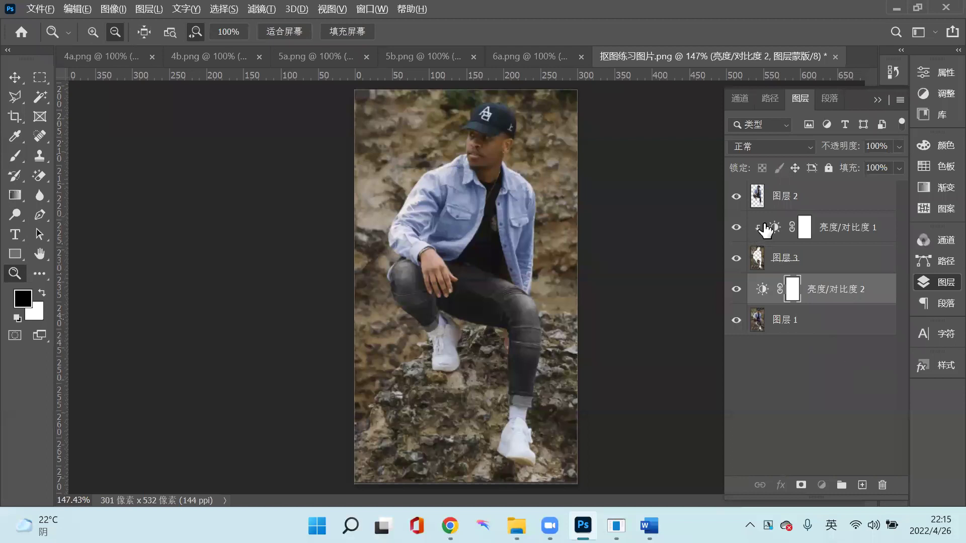
alt+click(768, 240)
alt+click(768, 240)
drag(835, 289, 882, 485)
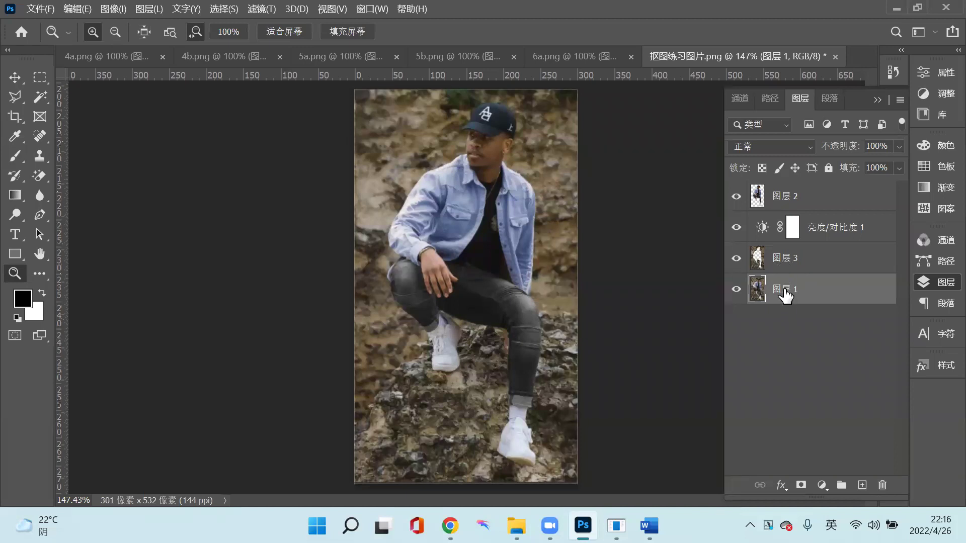
click(787, 259)
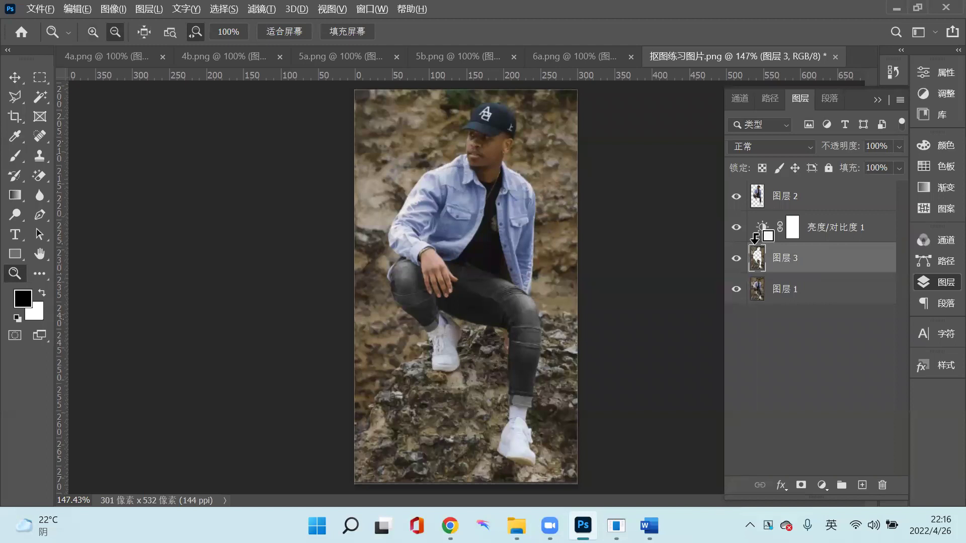
alt+click(754, 236)
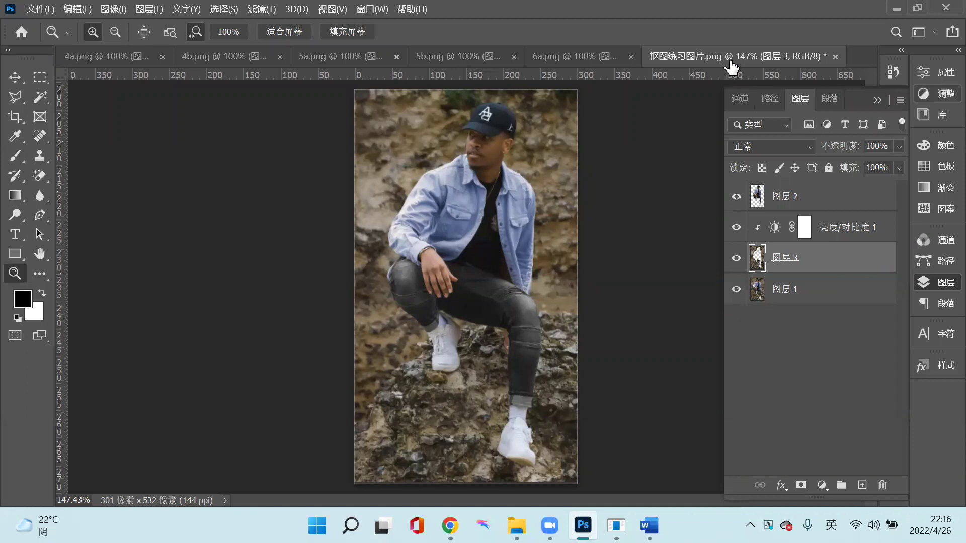
Select the 亮度/对比度 1 adjustment icon rather than its mask thumbnail.
click(936, 72)
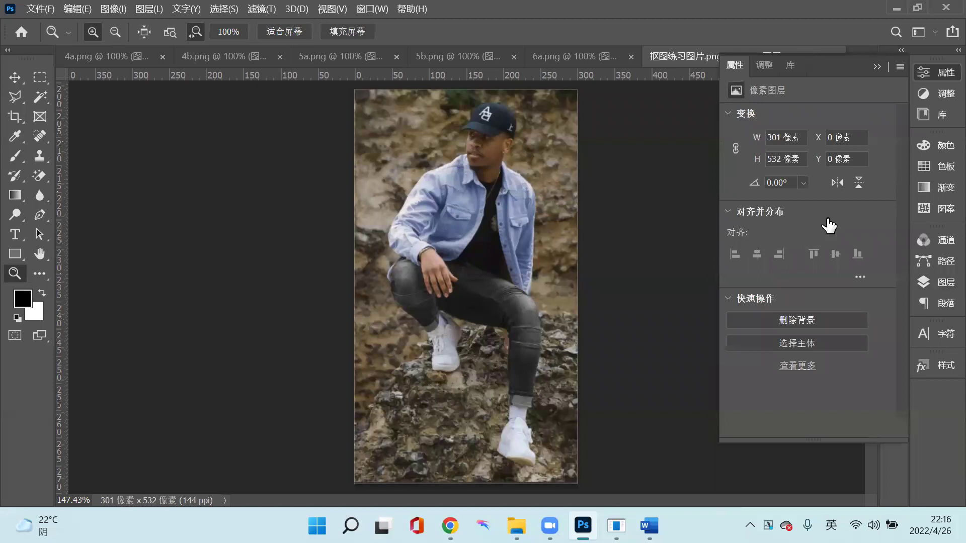
key(F7)
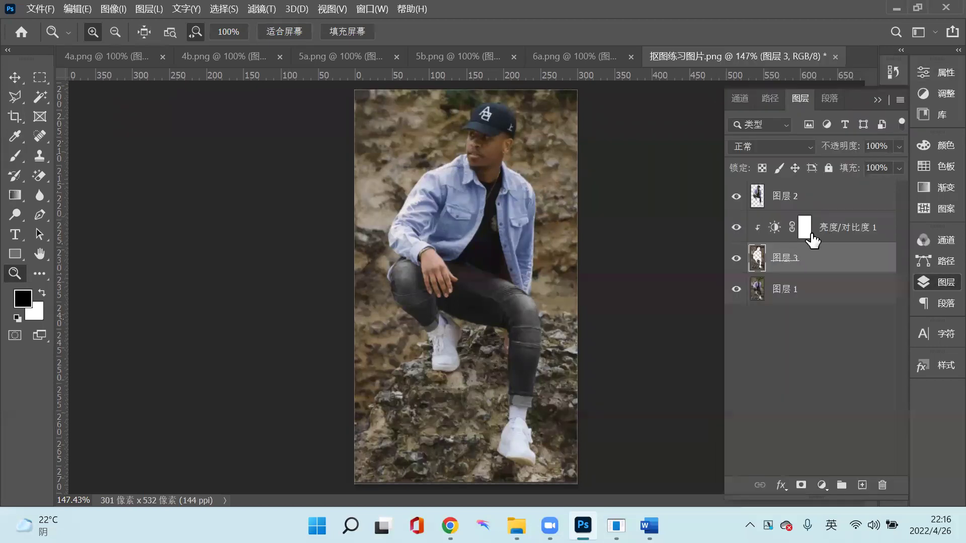
click(806, 233)
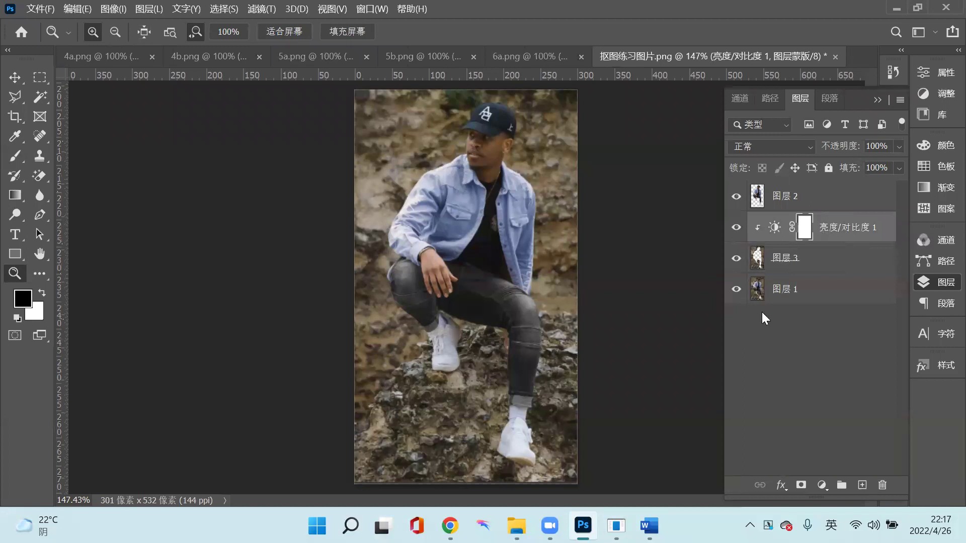
click(774, 227)
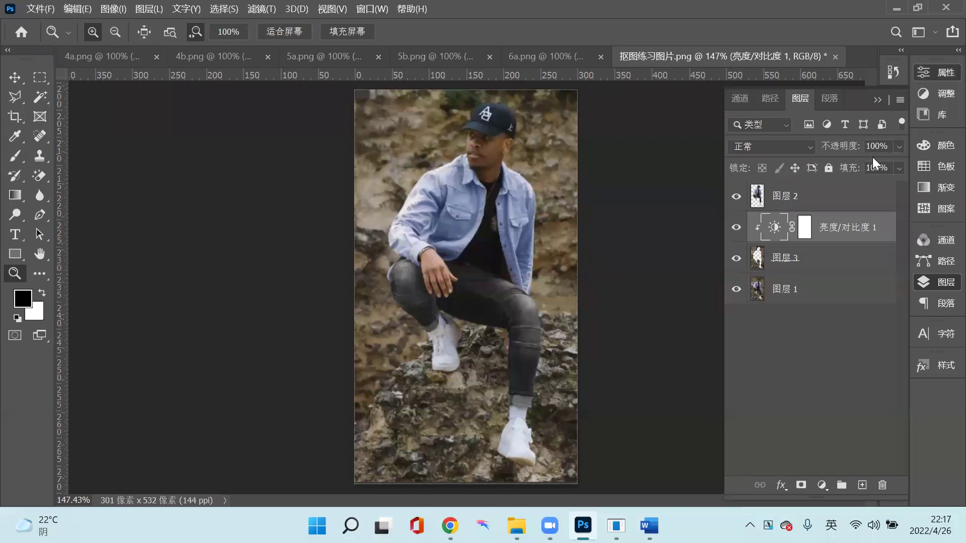
Drag the 亮度/对比度 1 sliders to brightness 33 and contrast -50.
drag(825, 159, 818, 159)
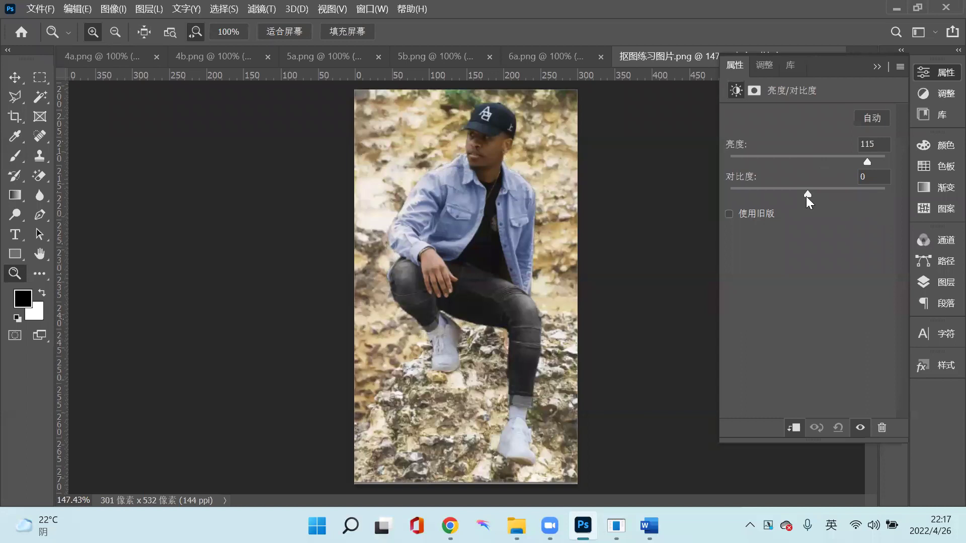
click(815, 161)
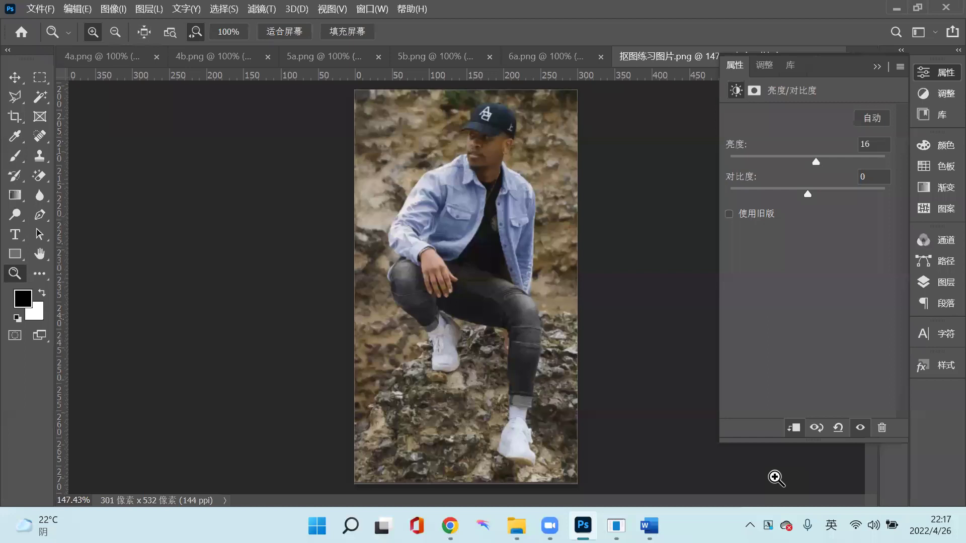
key(Down)
click(943, 275)
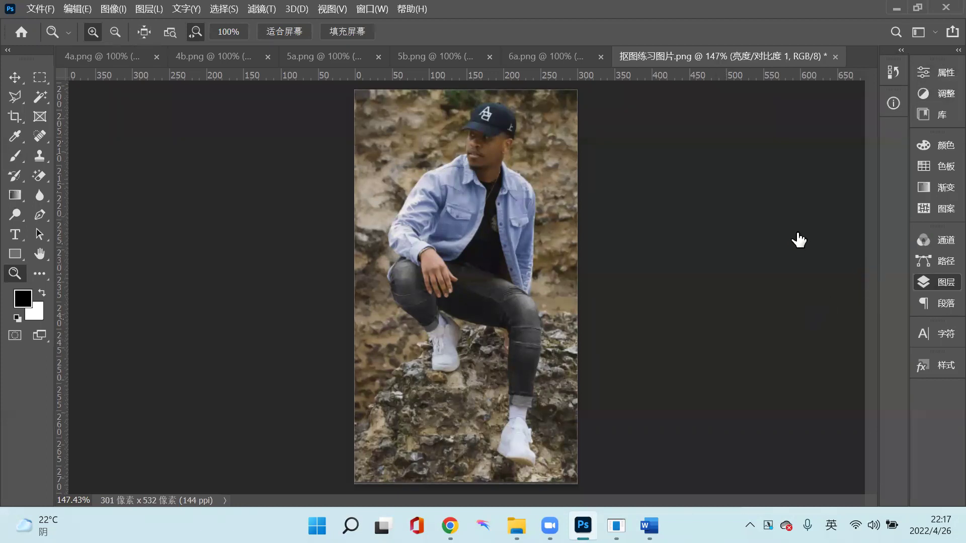
key(F7)
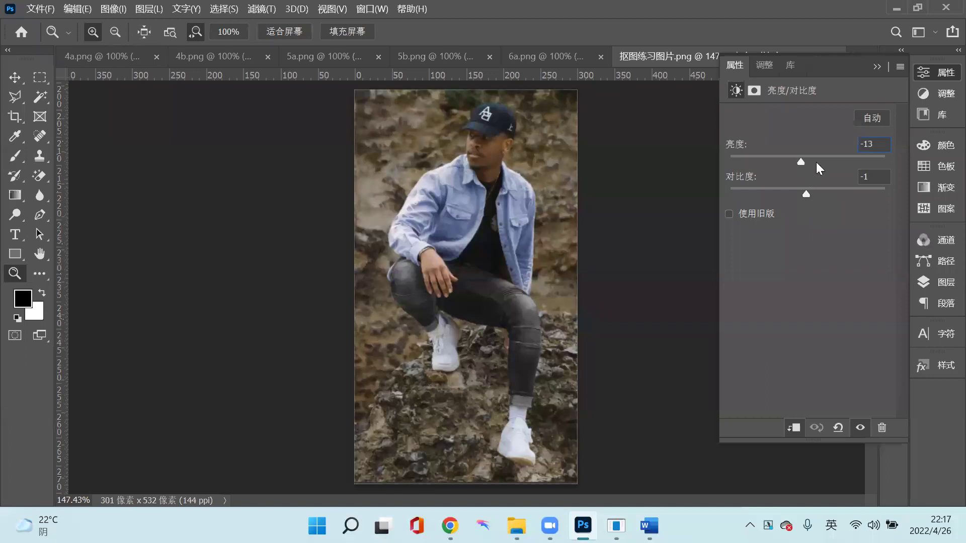
drag(801, 162, 804, 162)
drag(758, 195, 875, 190)
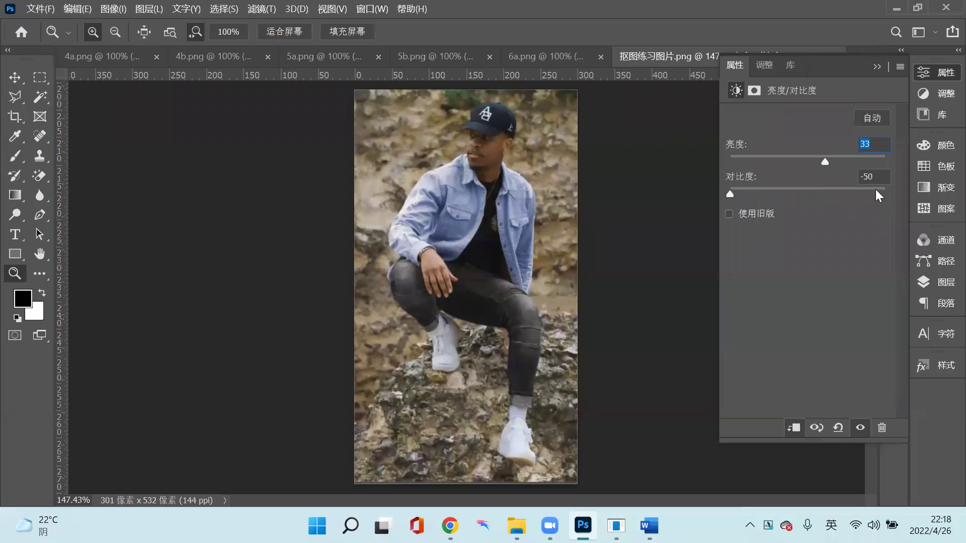
Reset the Brightness/Contrast values to 0.
click(805, 187)
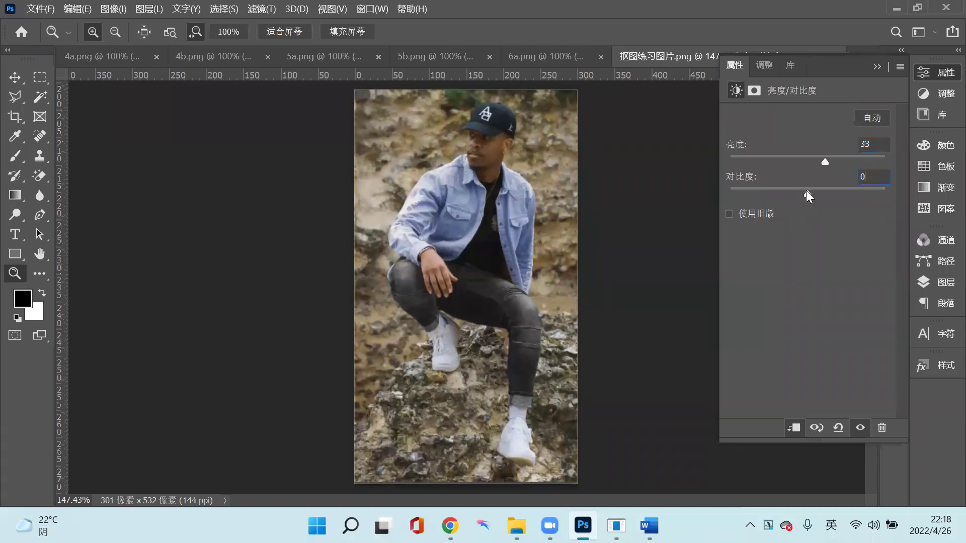
key(shift+Tab)
text(0)
Experiment with the sliders, settling on brightness 17 and contrast 11, then collapse Properties.
click(851, 195)
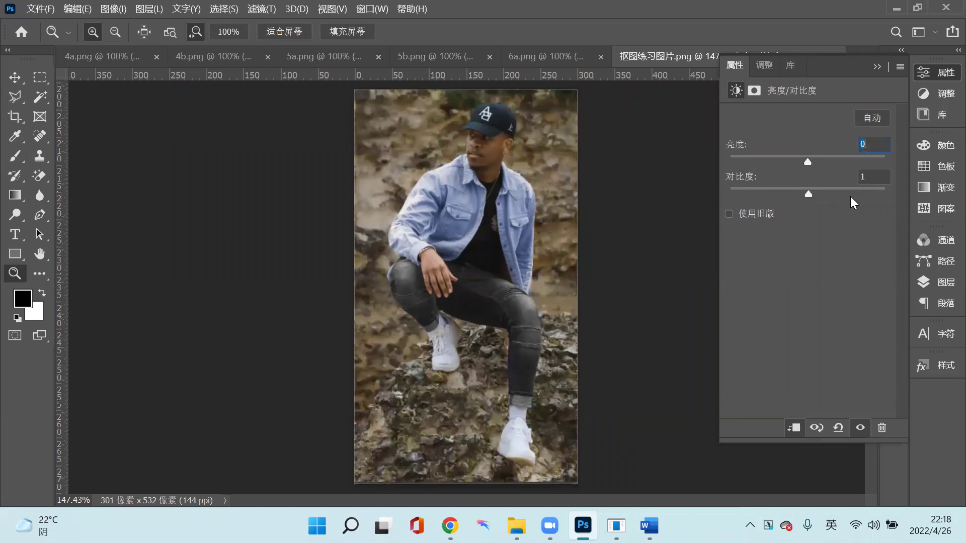
drag(812, 195, 835, 195)
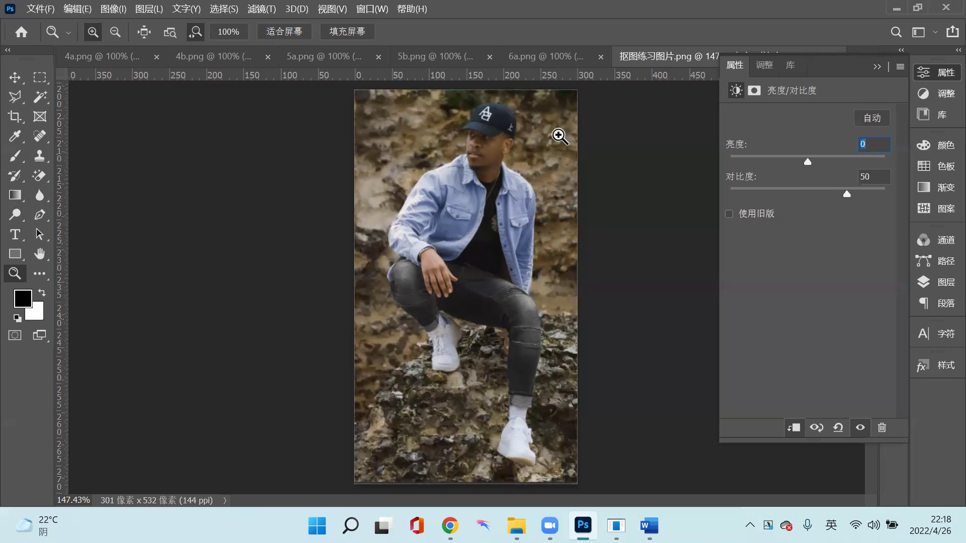
drag(841, 194, 848, 194)
drag(773, 193, 768, 196)
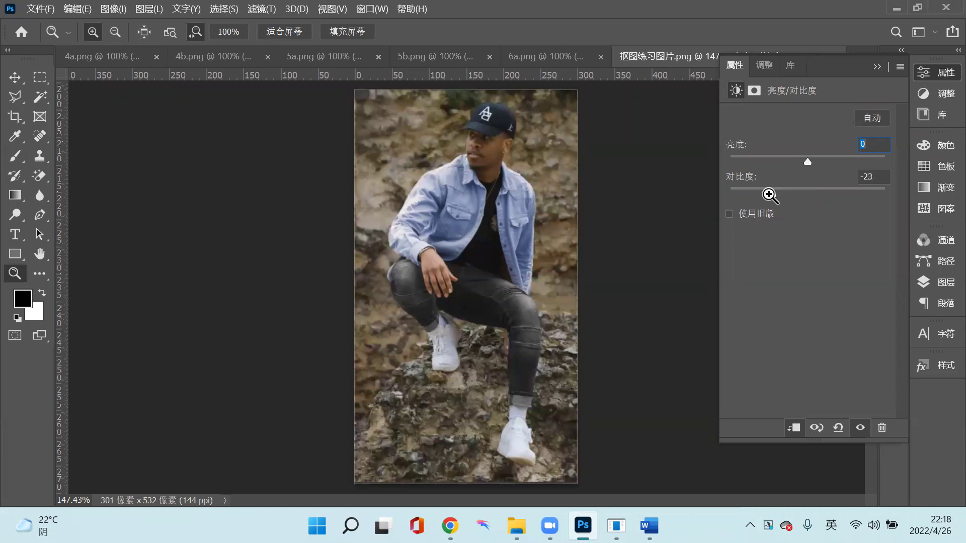
drag(770, 194, 808, 194)
drag(808, 158, 823, 157)
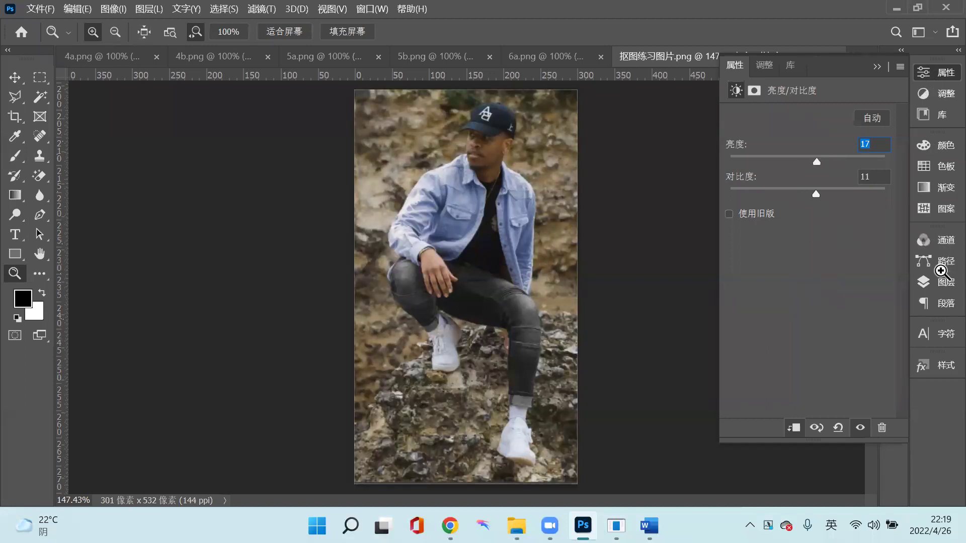
click(926, 283)
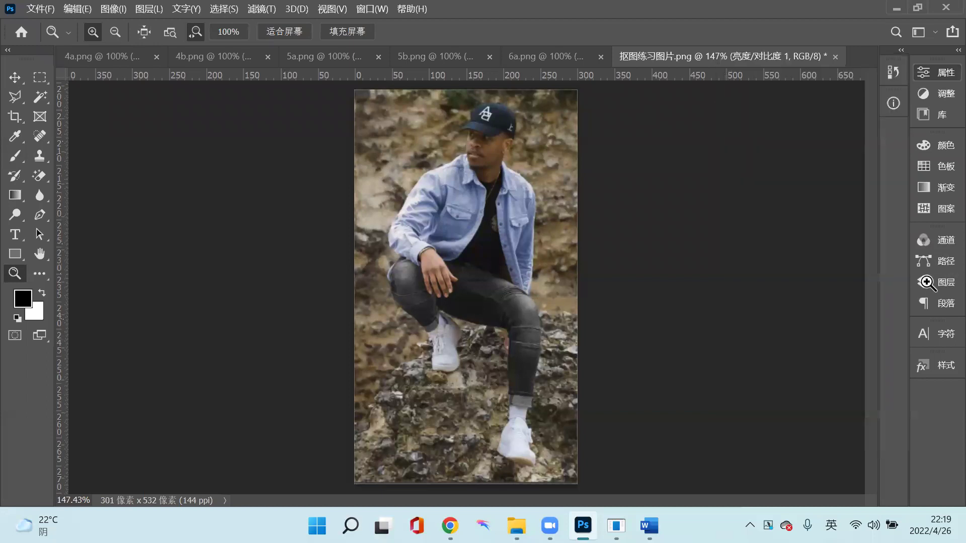
Return to the layer list, make 图层 1 active and hide 图层 2.
click(807, 268)
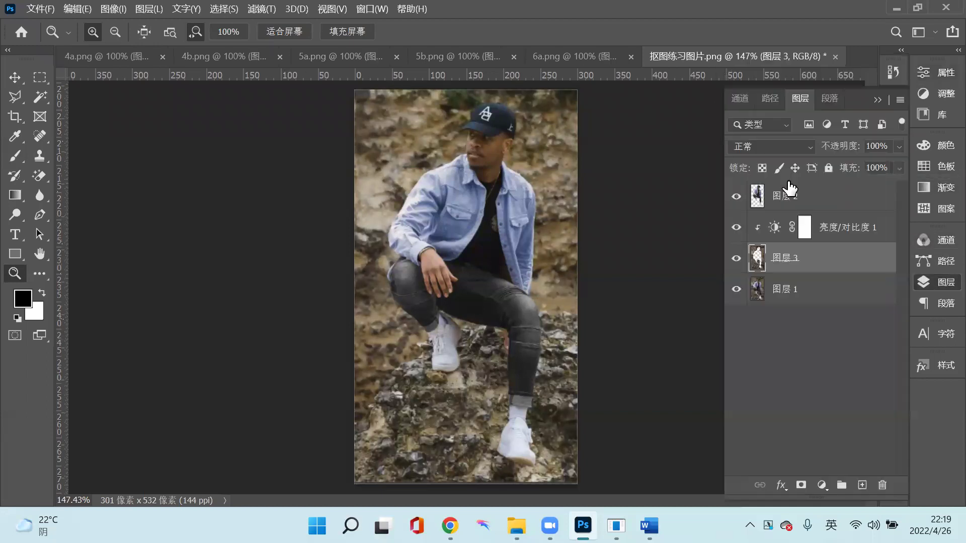
click(748, 203)
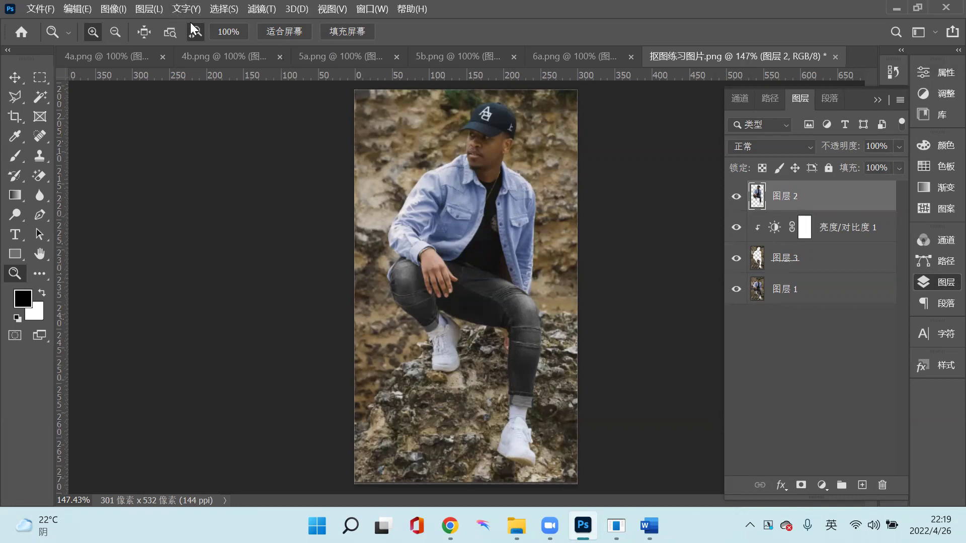
click(770, 289)
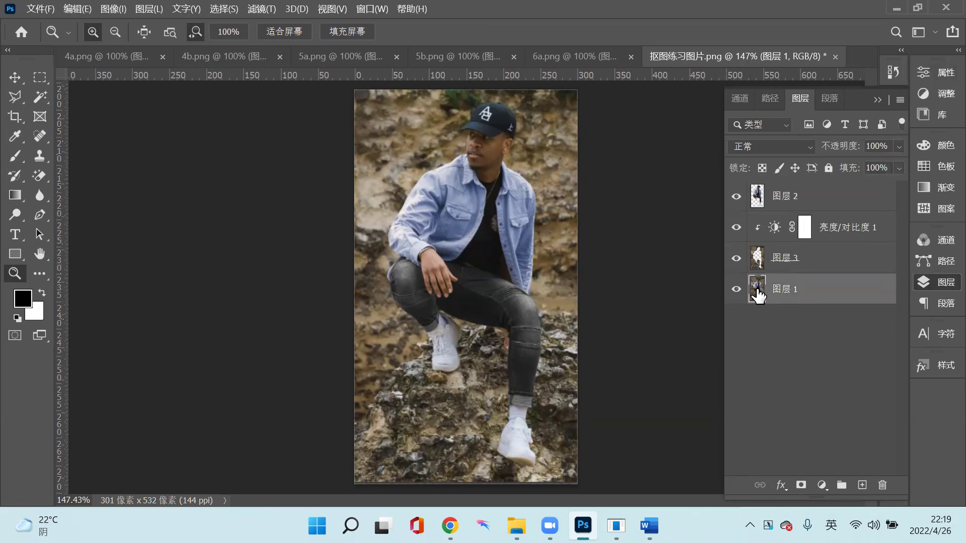
click(735, 196)
click(224, 9)
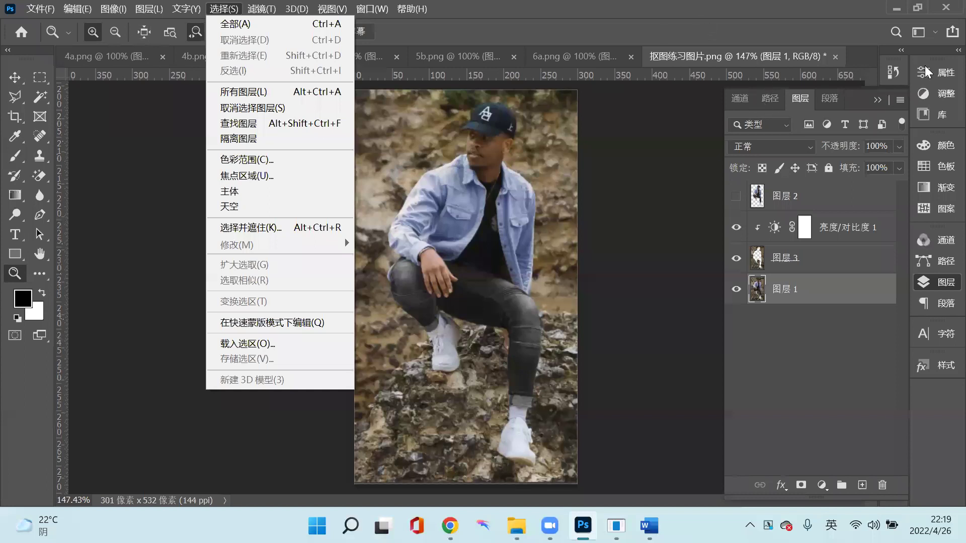
Load the man's outline as a selection, then clear it and toggle layer visibility.
key(o)
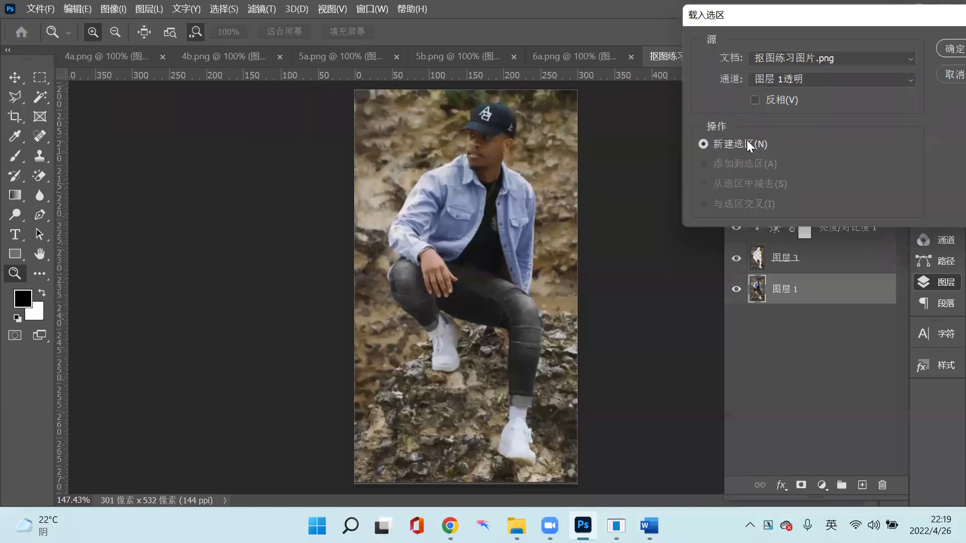
text(z)
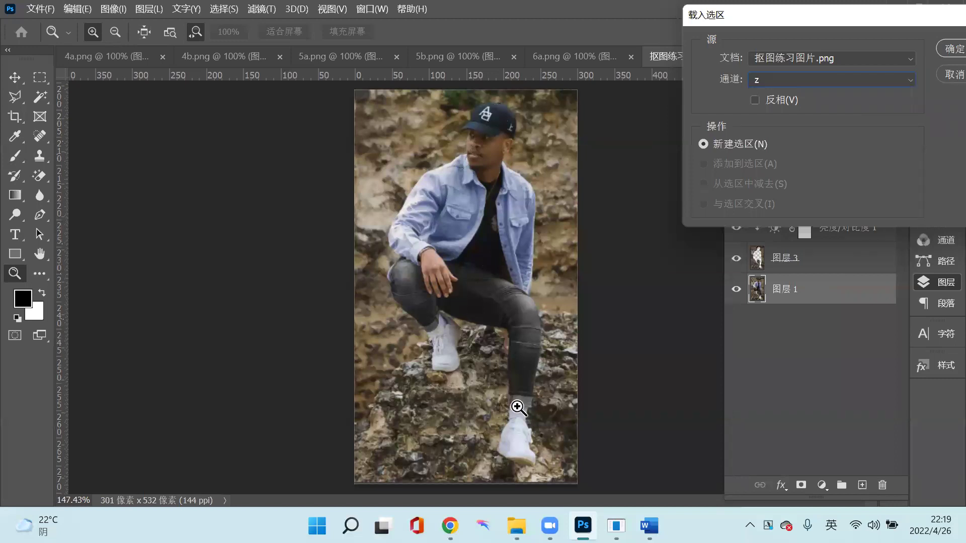
key(Return)
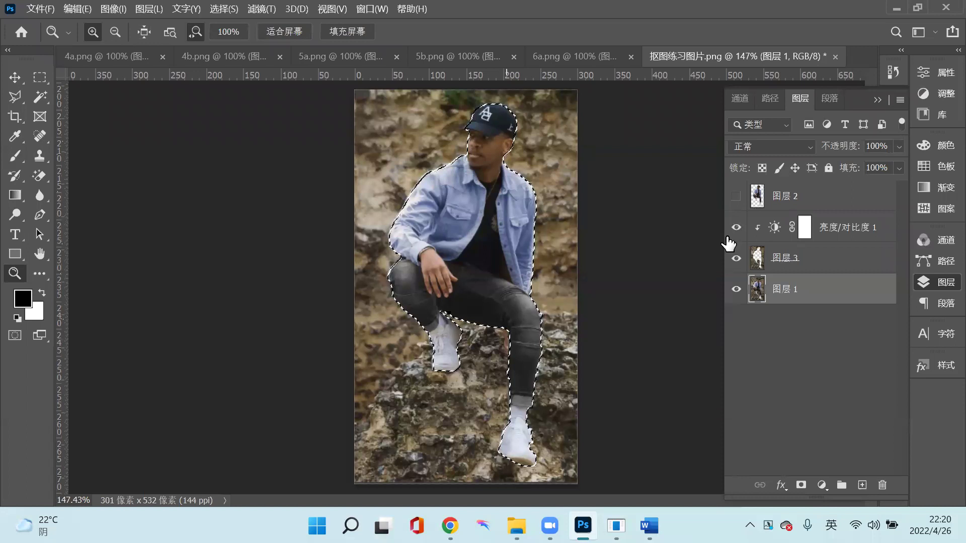
click(736, 257)
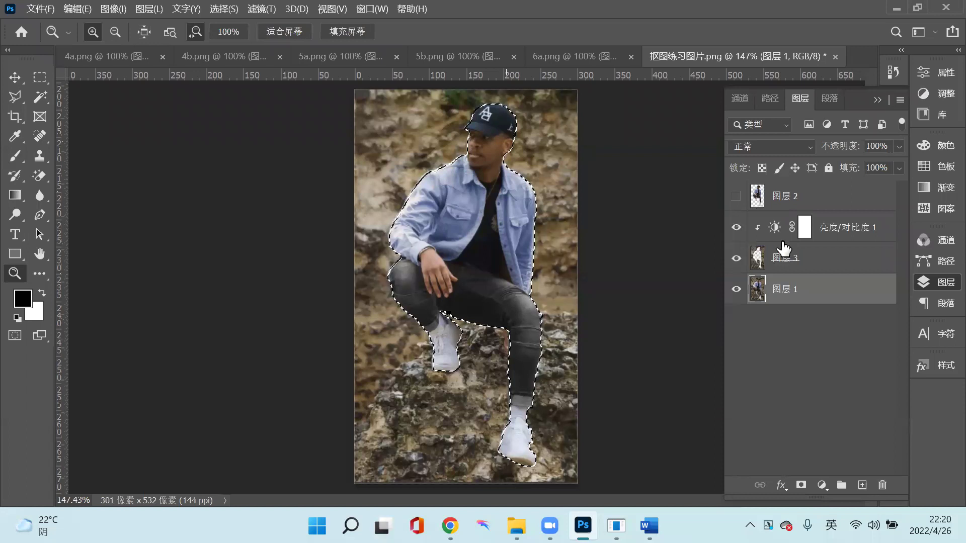
alt+click(734, 214)
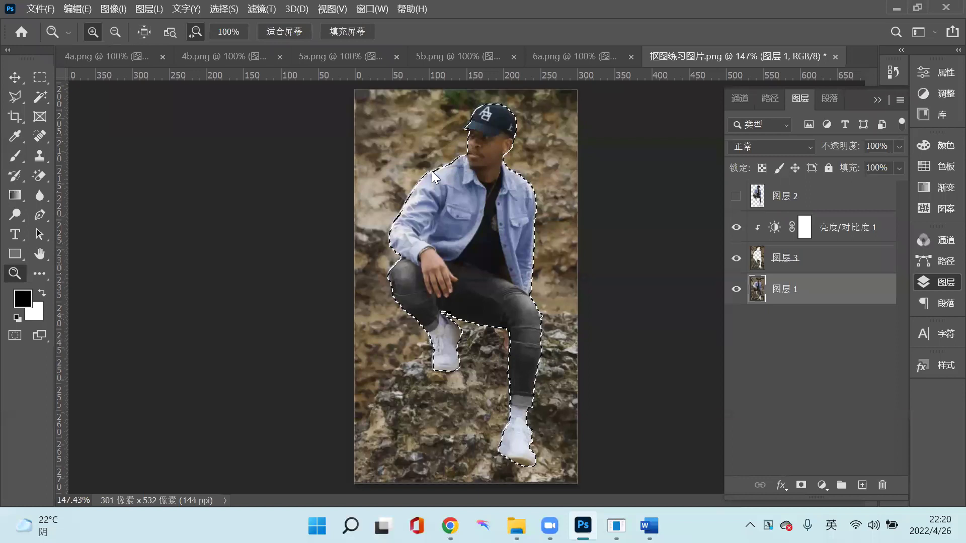
key(ctrl+z)
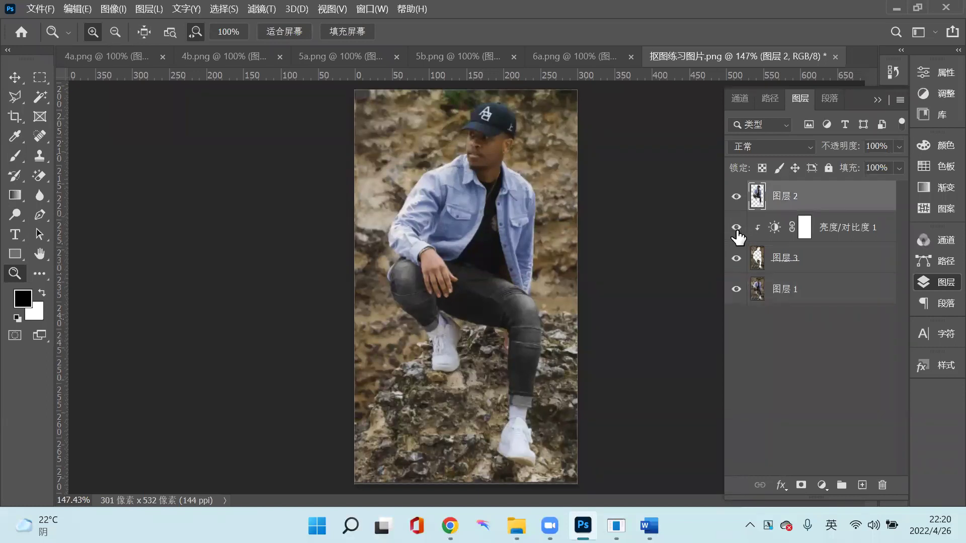
click(736, 258)
Hide all layers except 图层 2 and quick-select the jacket's sleeve and chest.
drag(736, 292, 736, 228)
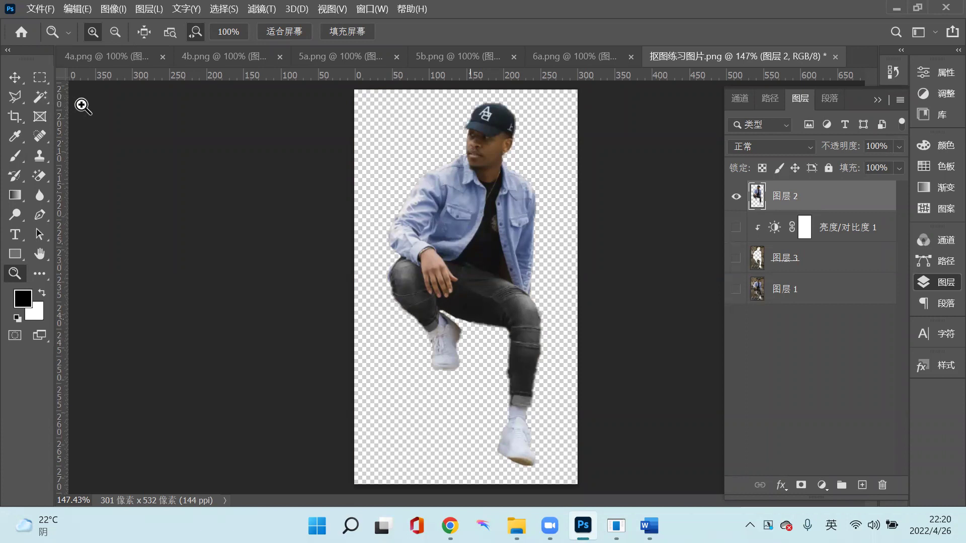
key(w)
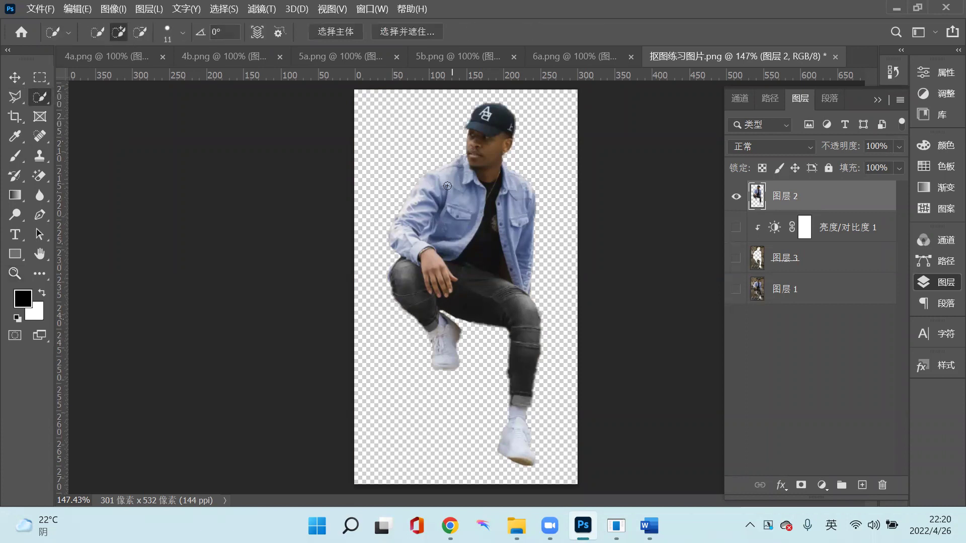
click(444, 192)
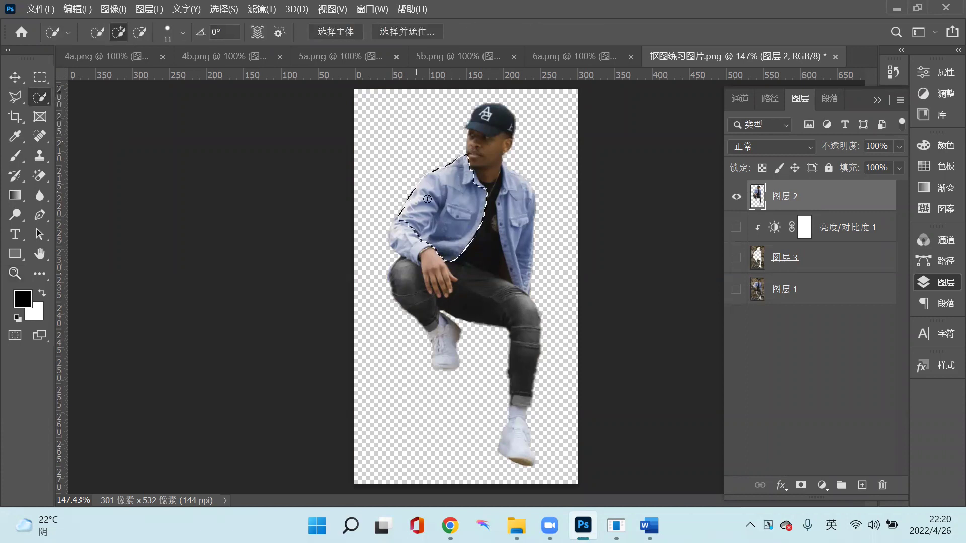
click(409, 222)
mouse_move(508, 189)
mouse_down()
mouse_move(509, 220)
mouse_move(531, 202)
mouse_move(518, 257)
mouse_move(526, 289)
mouse_up()
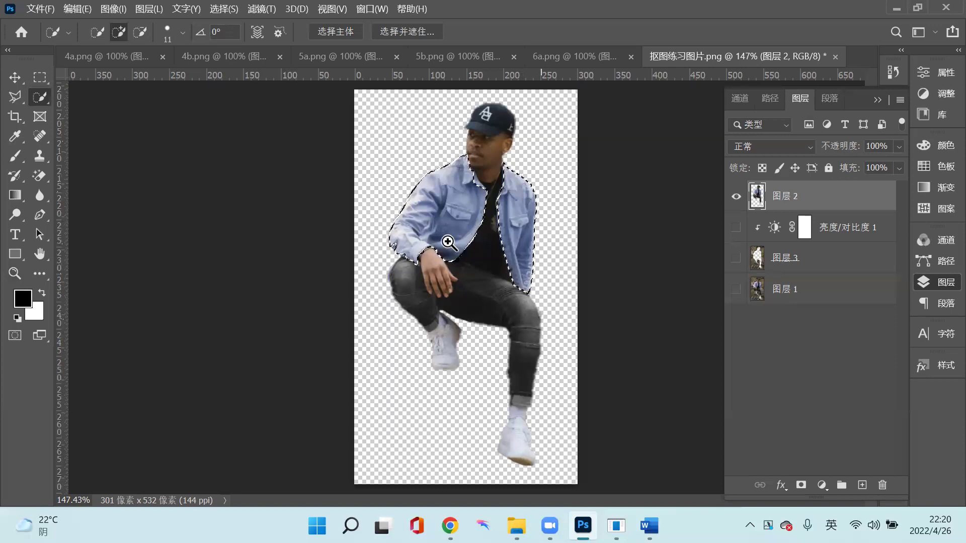
Zoom in on the jacket and start a fresh Quick Selection on it.
key(z)
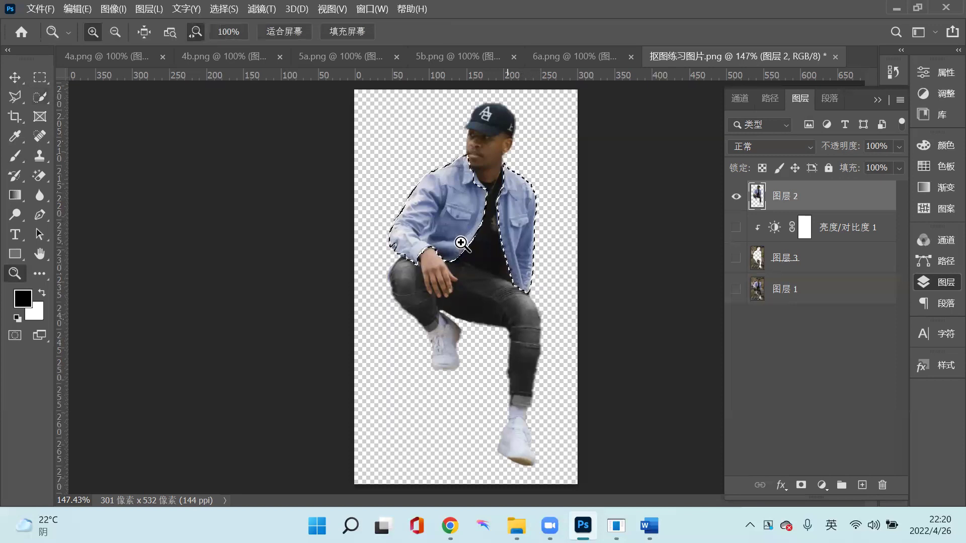
click(461, 242)
click(408, 187)
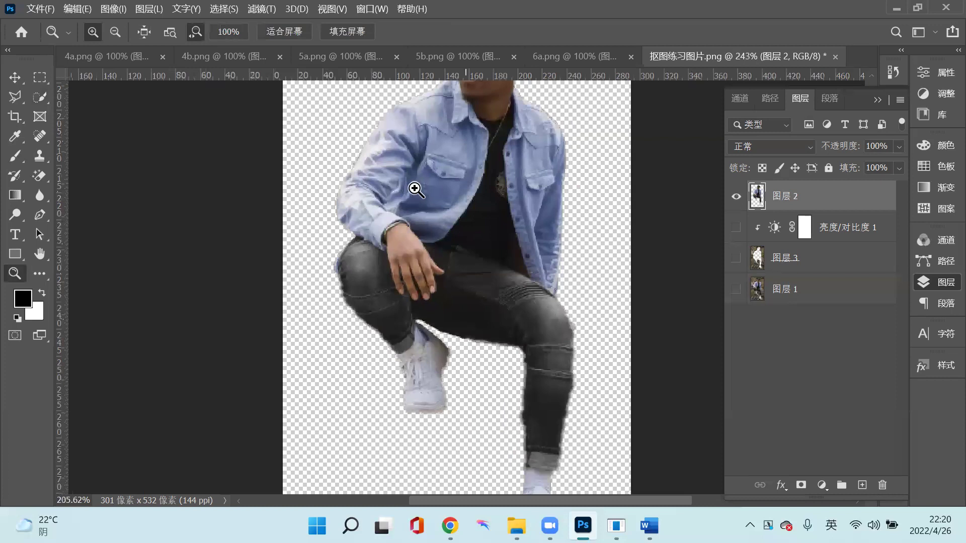
scroll(415, 190, down, 3)
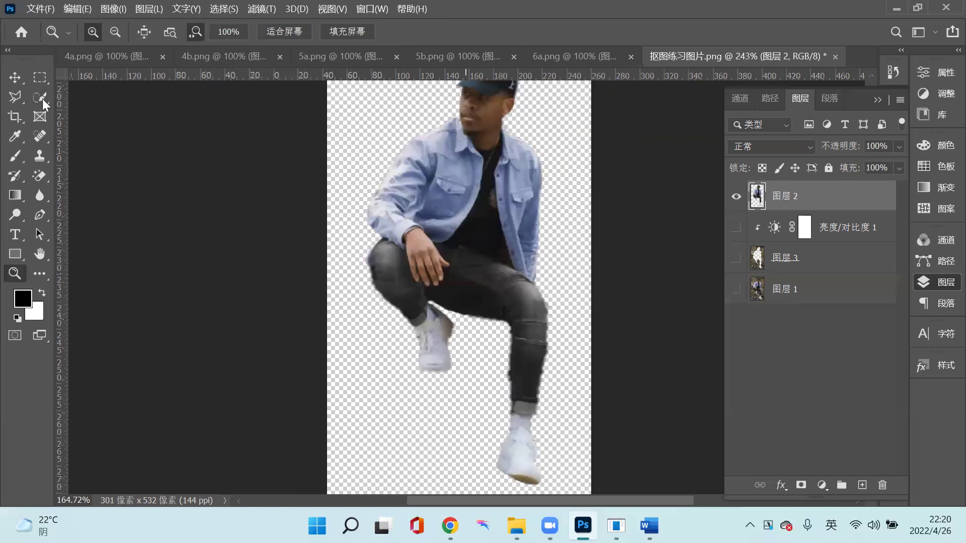
scroll(362, 216, up, 4)
key(w)
click(379, 222)
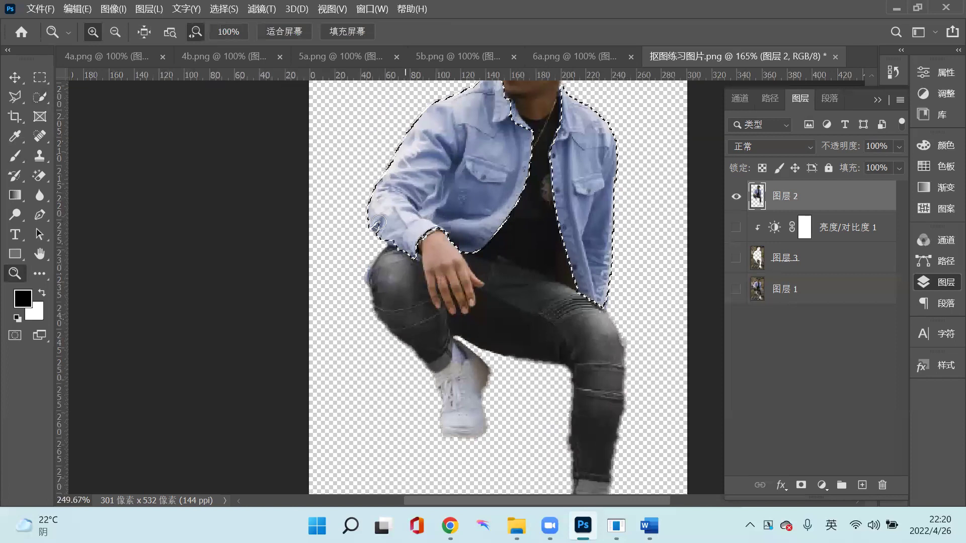
Deselect, quick-select the whole denim jacket again, and zoom closely on the wrist cuff.
key(ctrl+d)
scroll(391, 225, up, 1)
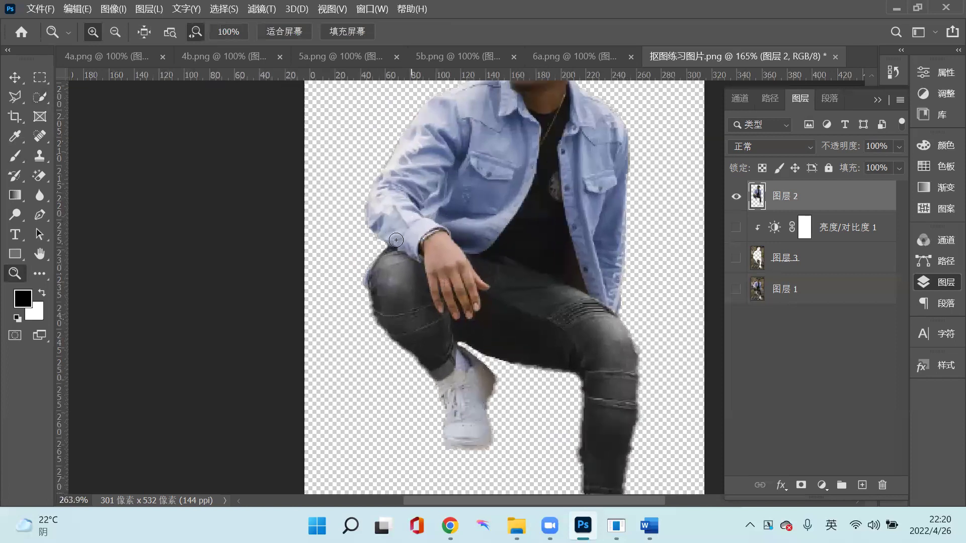
scroll(400, 236, up, 1)
key(w)
click(435, 224)
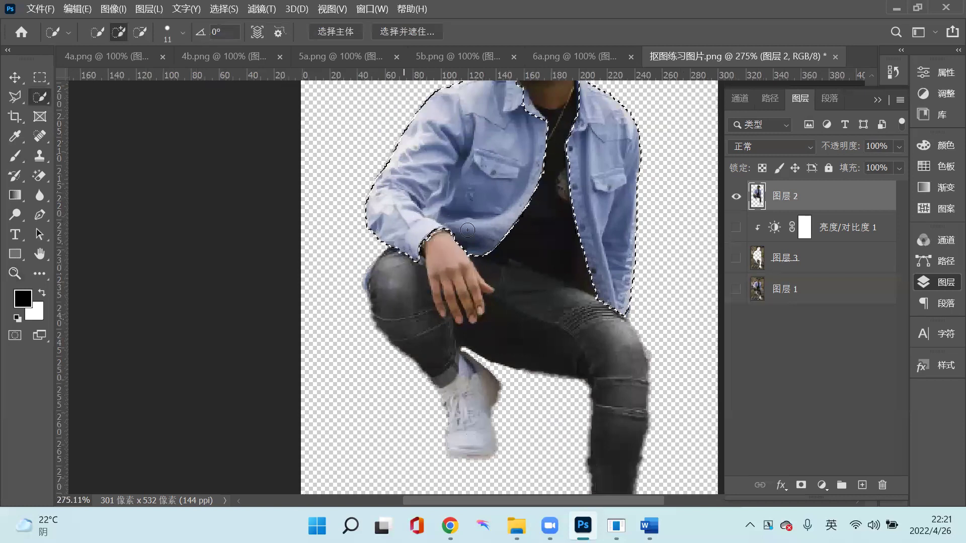
key(z)
drag(410, 260, 153, 133)
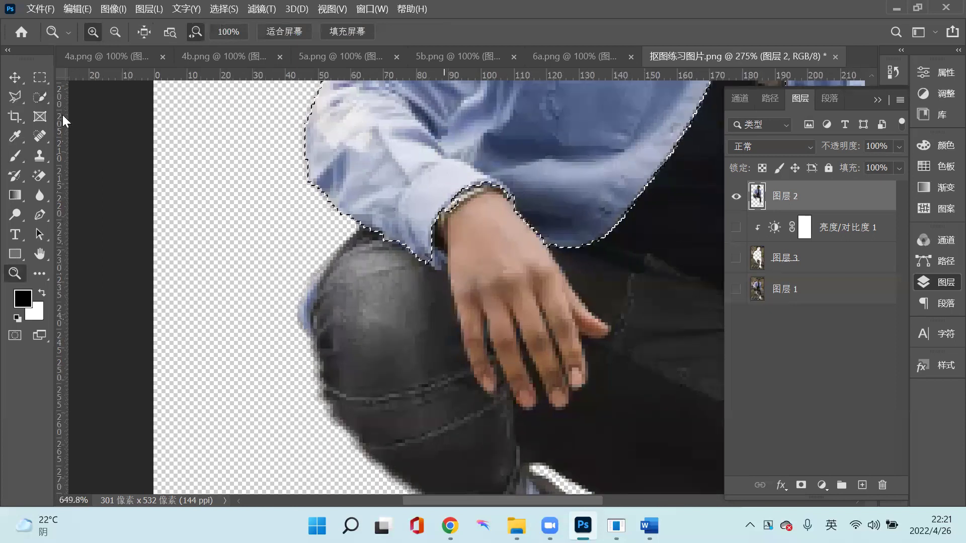
Trace the jacket's cuff edge with the Polygonal Lasso, zooming in for detail.
key(l)
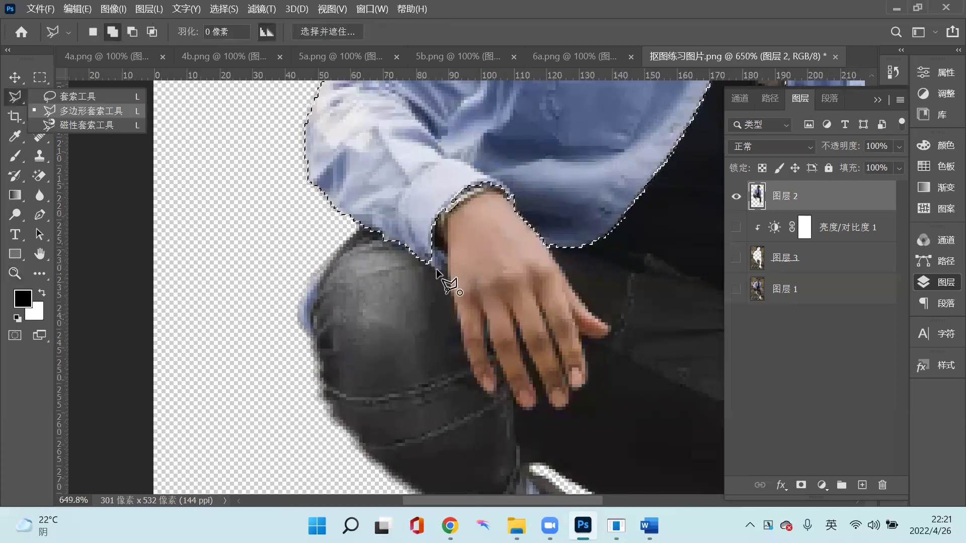
click(444, 262)
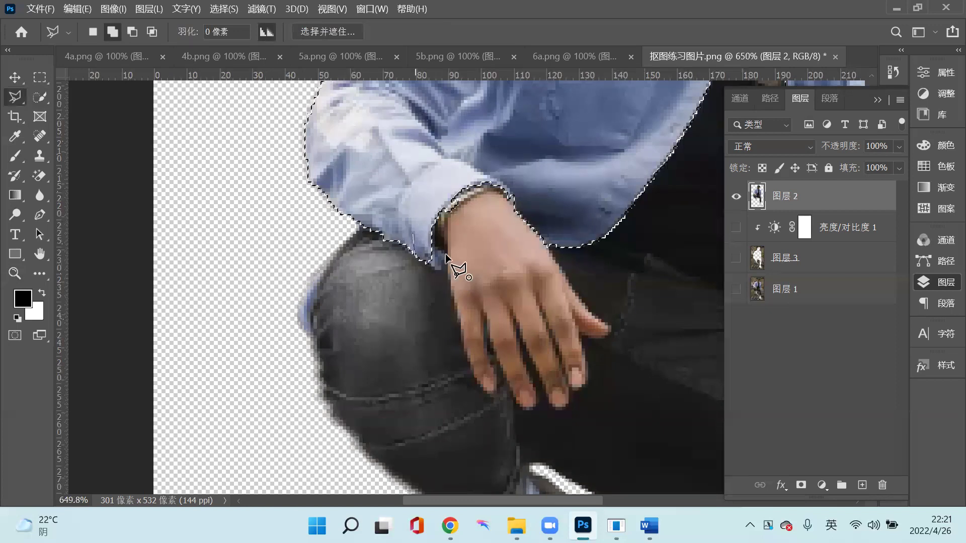
click(445, 255)
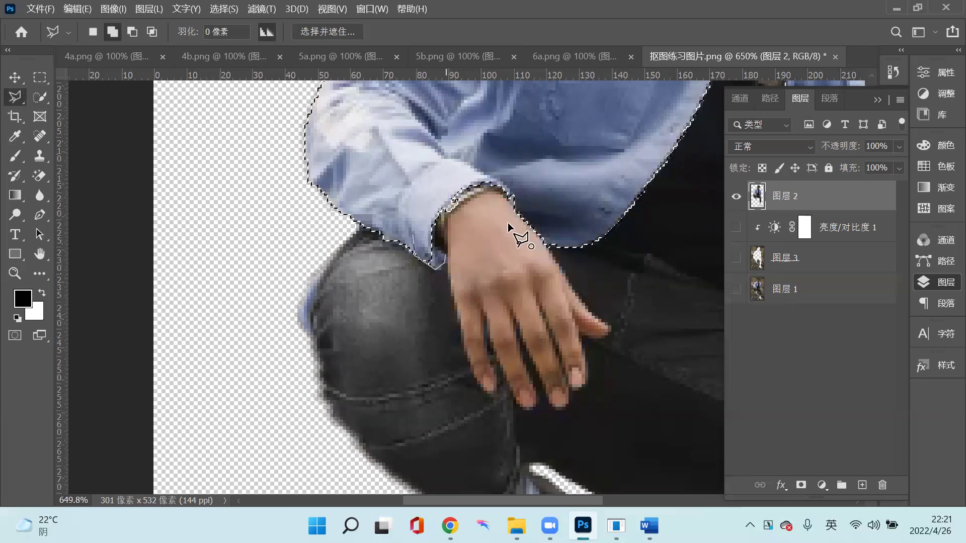
key(z)
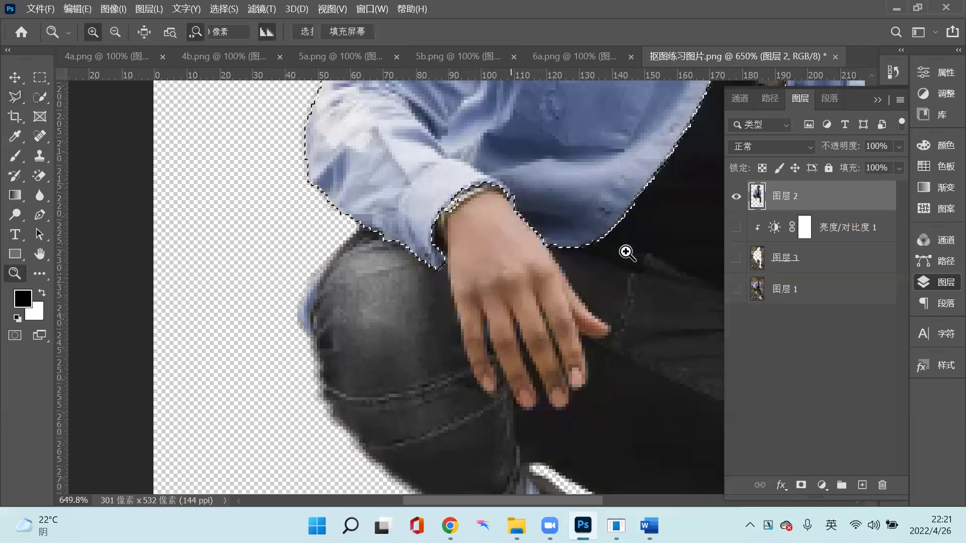
scroll(669, 250, down, 5)
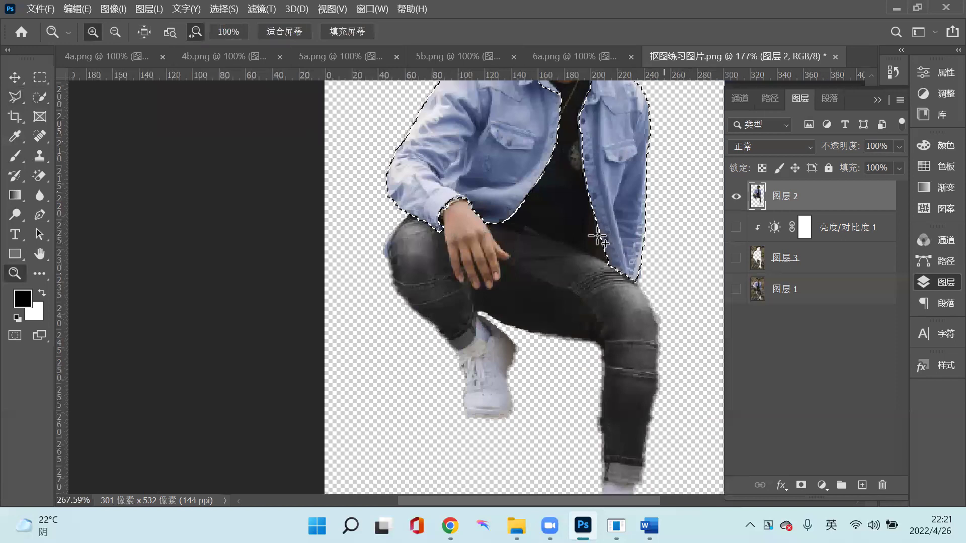
scroll(597, 236, up, 1)
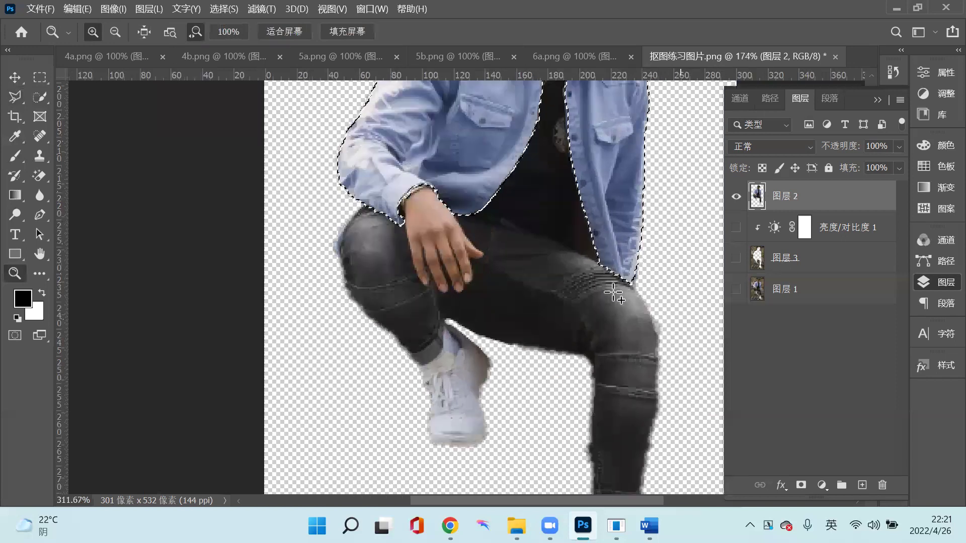
scroll(613, 292, up, 3)
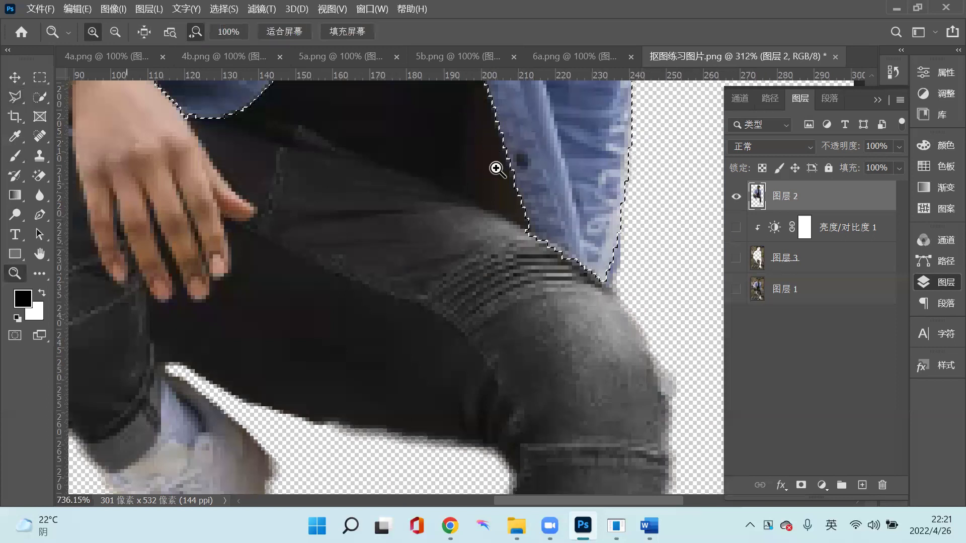
Correct the selection along the collar beside the neck and fit the whole image on screen.
click(15, 96)
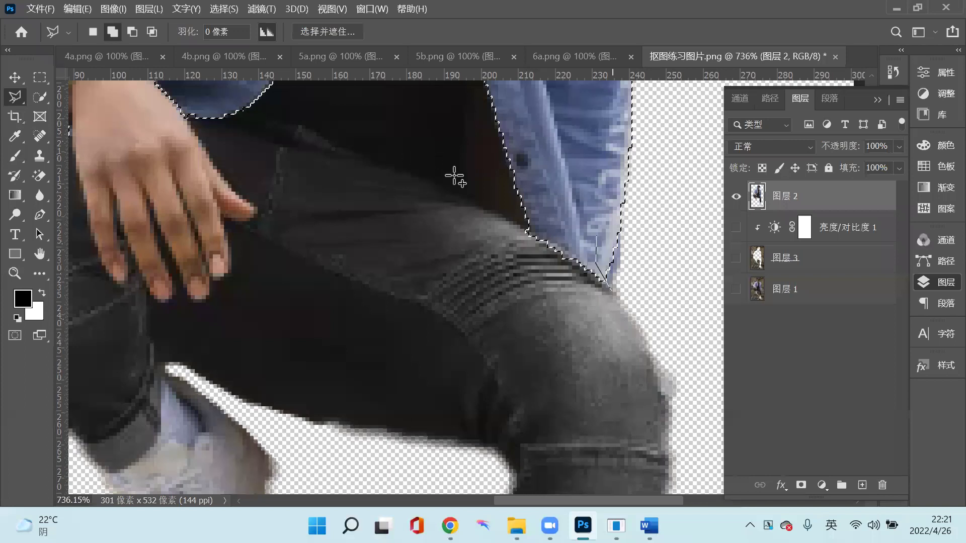
key(z)
scroll(454, 177, down, 3)
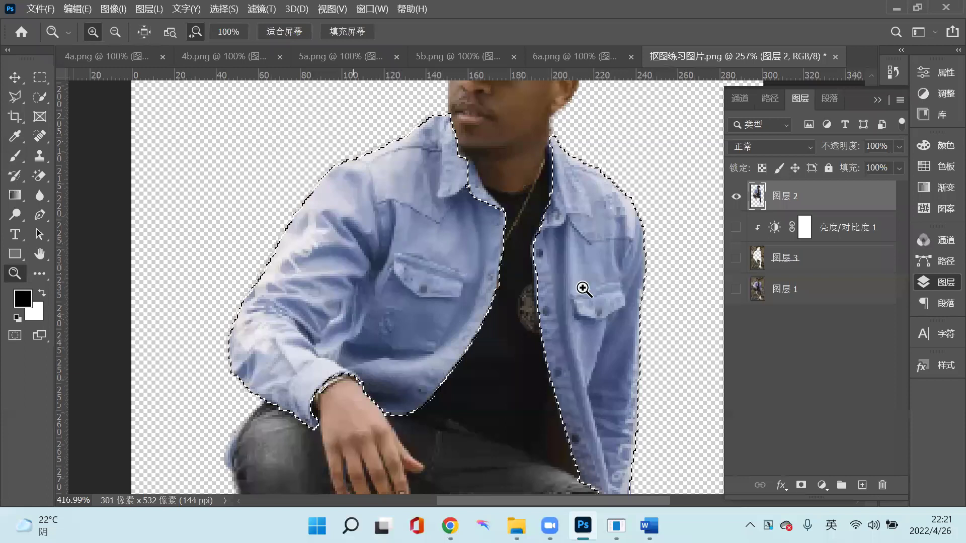
mouse_move(582, 288)
mouse_down()
mouse_move(553, 306)
mouse_move(552, 322)
mouse_up()
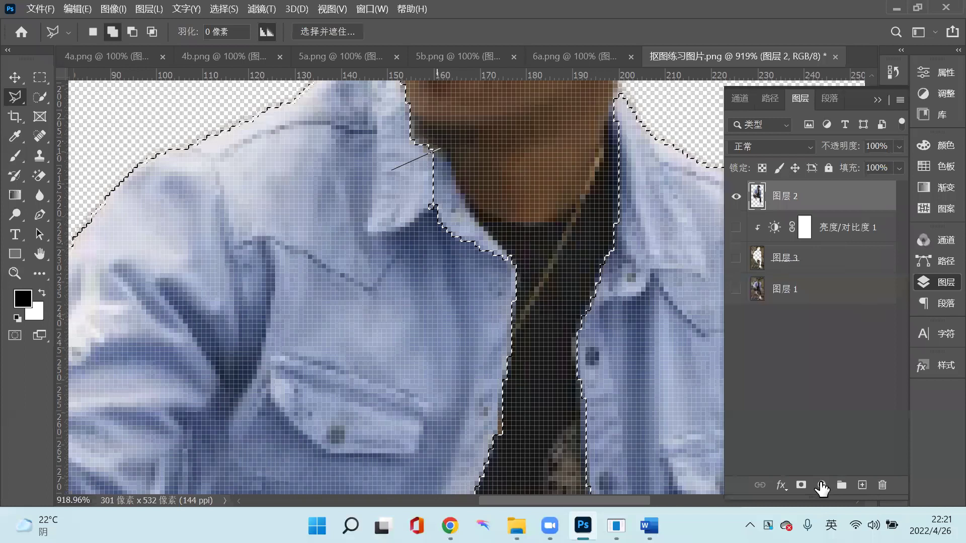
key(ctrl+z)
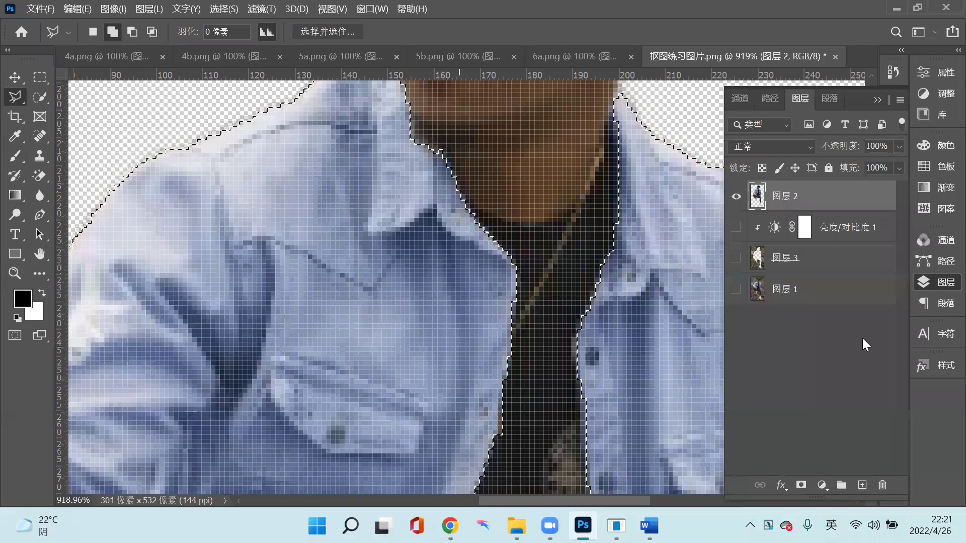
key(ctrl+0)
Add a Hue/Saturation adjustment layer from the jacket selection, leaving hue, saturation and lightness at 0.
key(z)
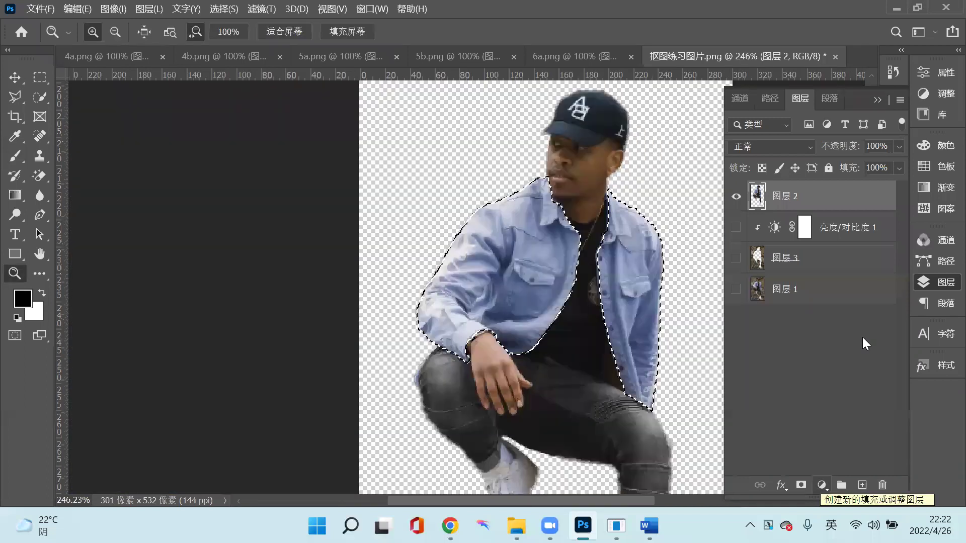
click(822, 485)
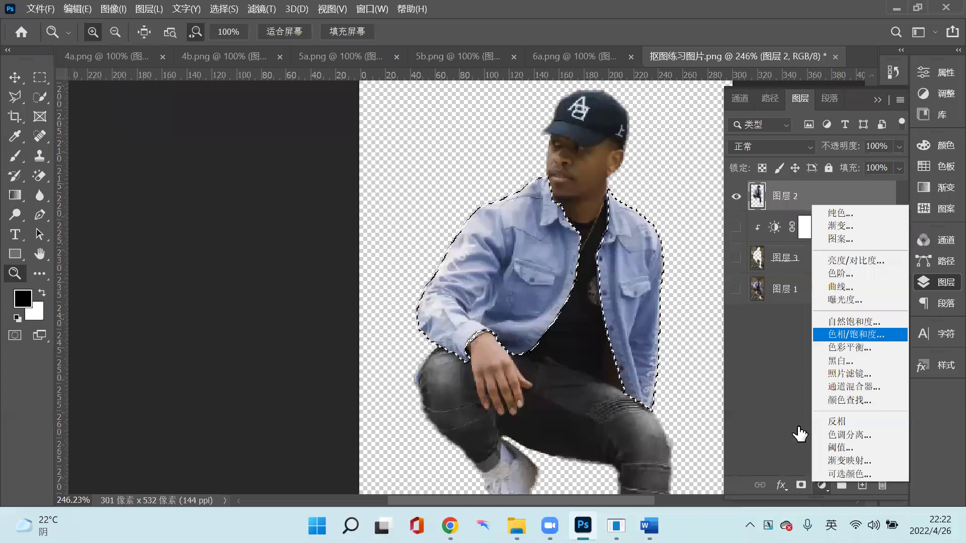
click(853, 334)
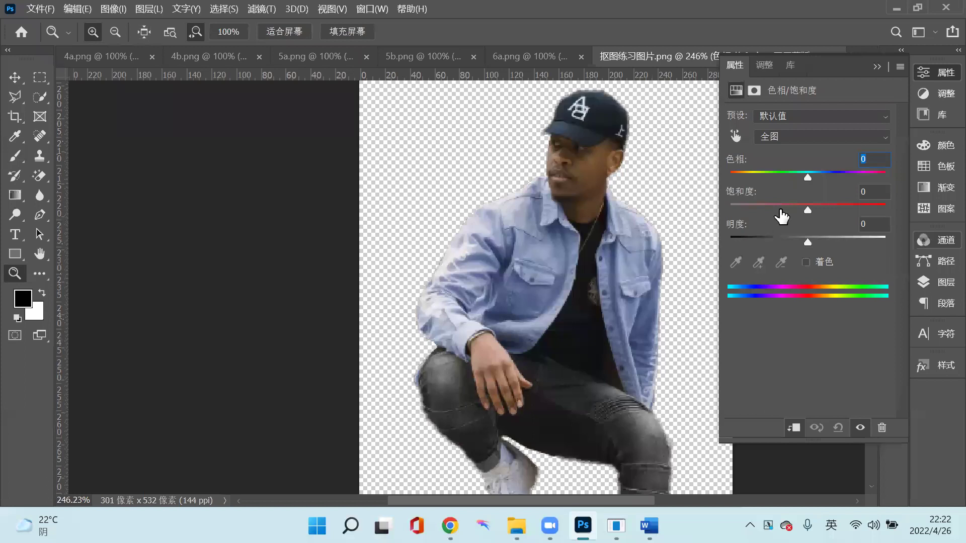
key(F7)
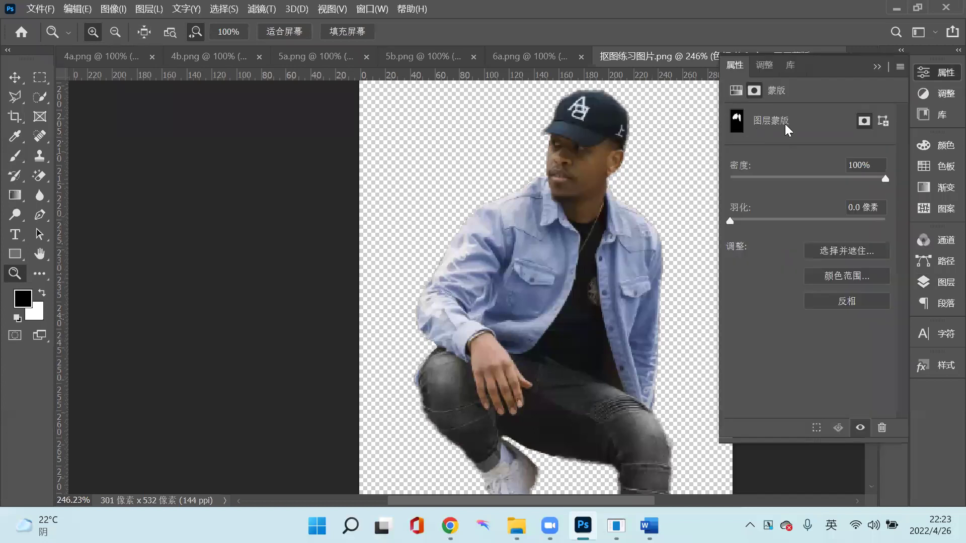
Close the Properties panel and display the 色相/饱和度 1 layer mask on its own.
click(934, 94)
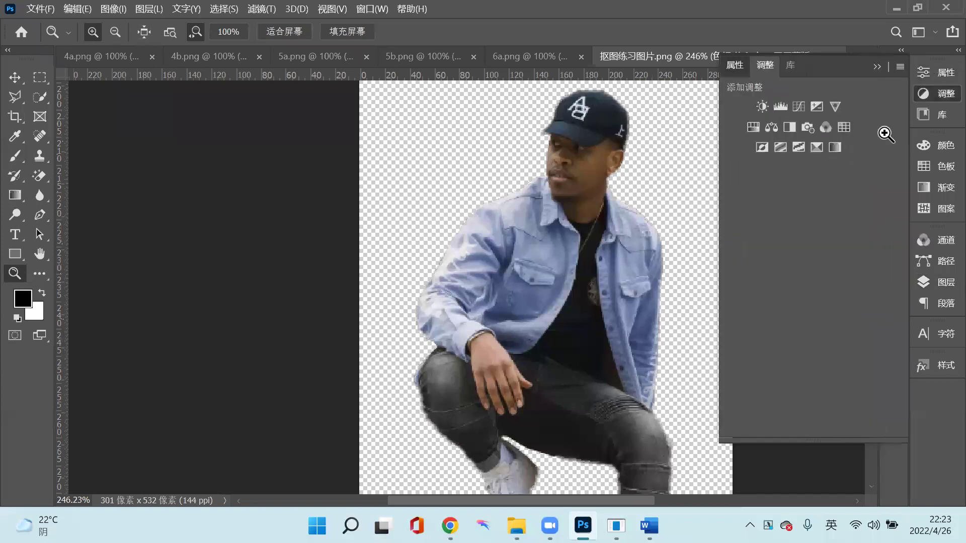
click(942, 73)
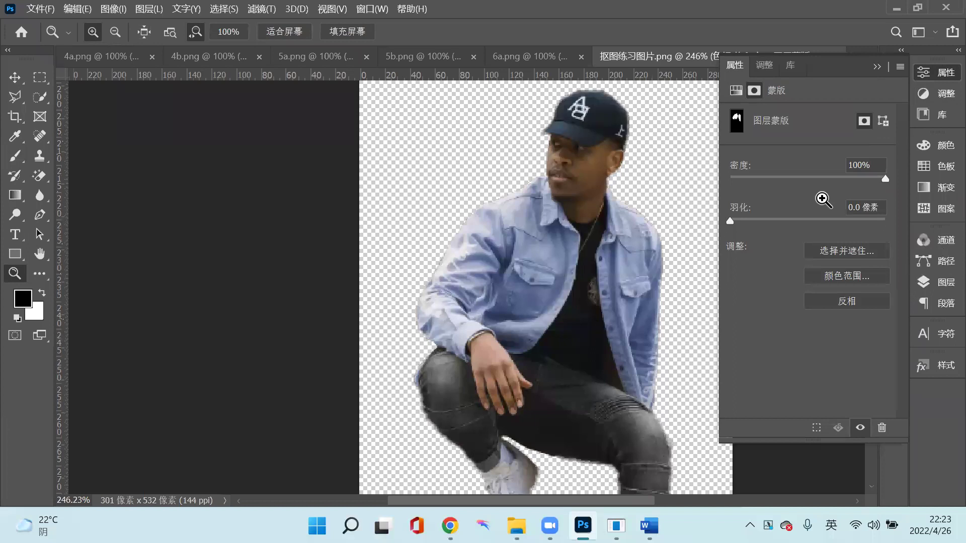
click(803, 199)
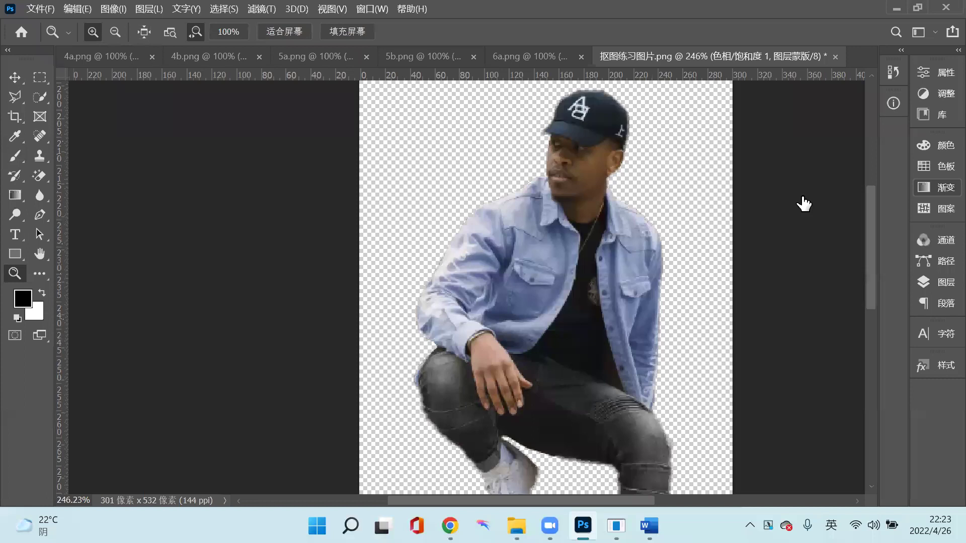
key(F7)
ctrl+click(804, 195)
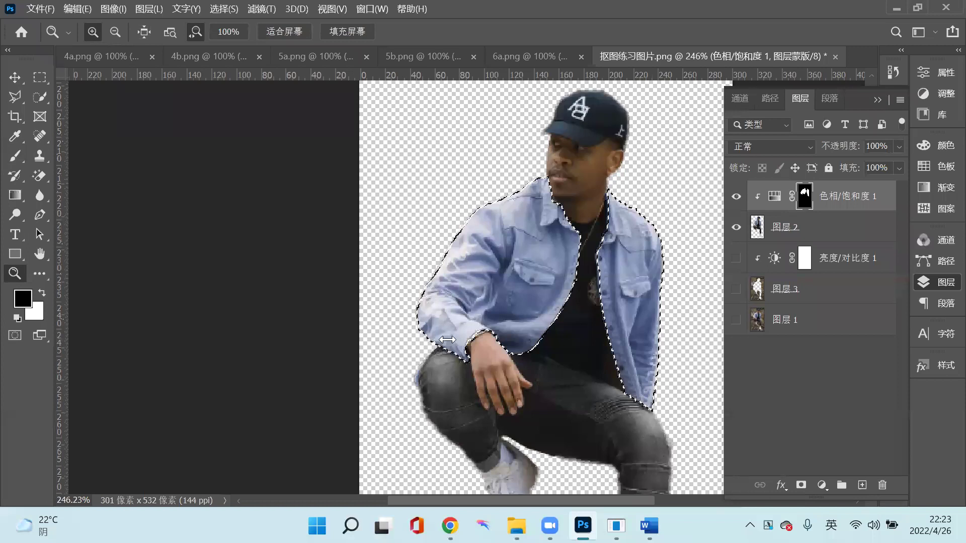
alt+click(805, 196)
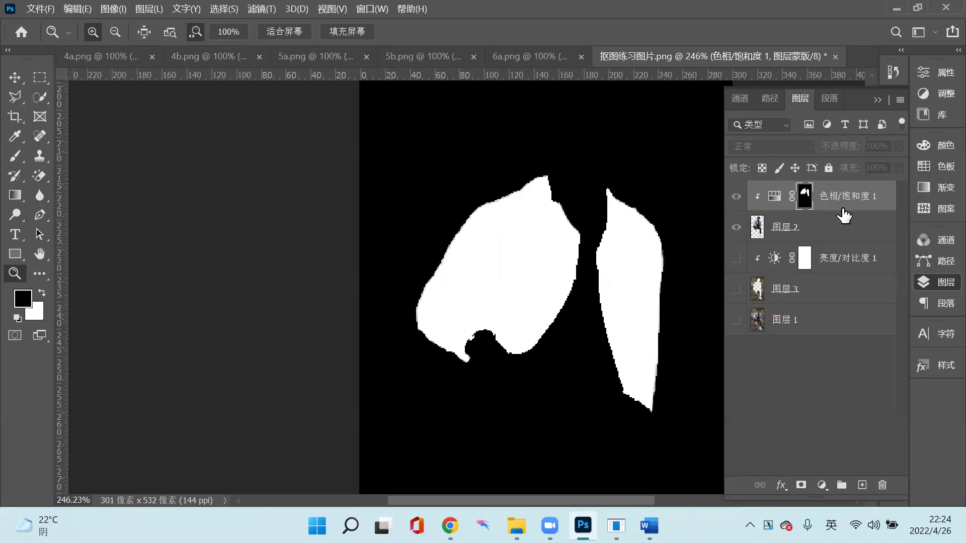
Target the 色相/饱和度 1 layer instead of its mask to show the cut-out man again.
click(773, 197)
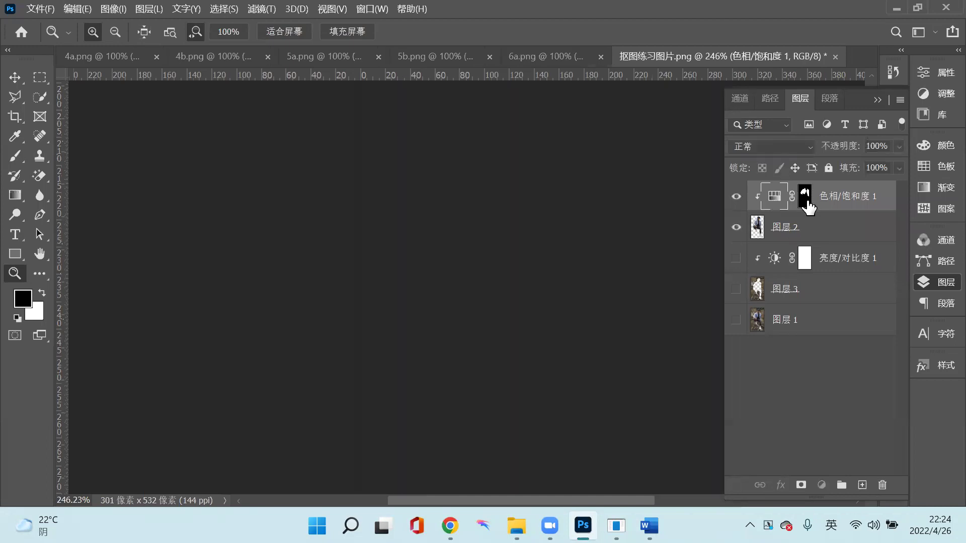
click(775, 200)
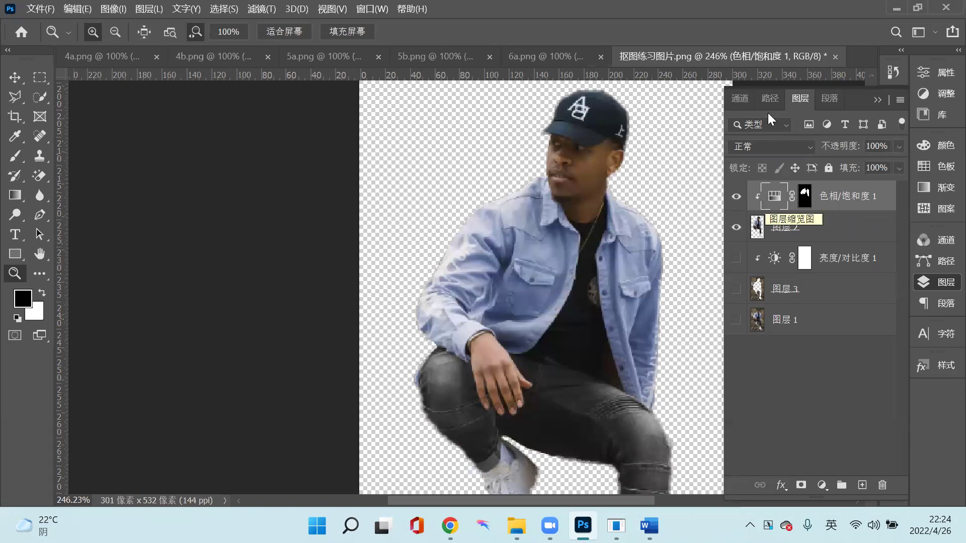
double_click(808, 181)
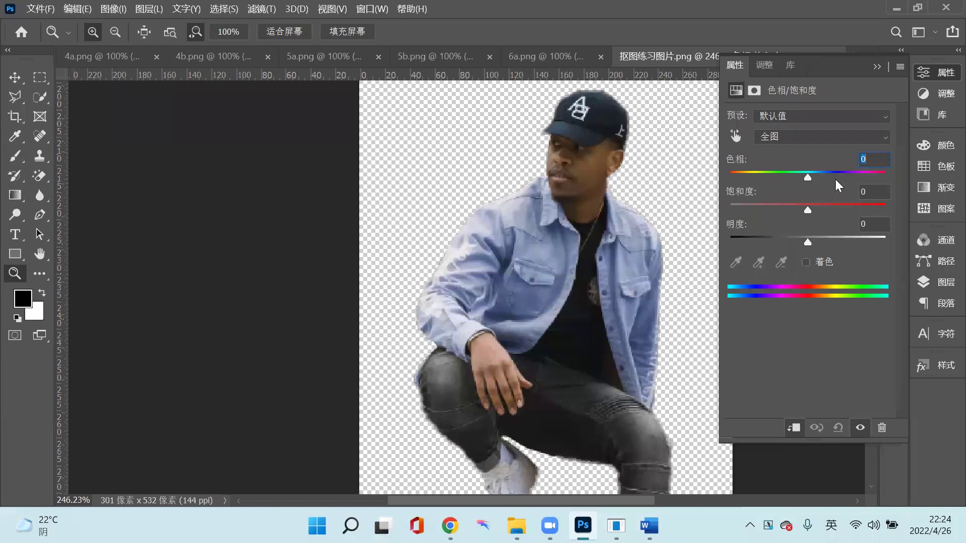
text(-109)
drag(853, 179, 841, 183)
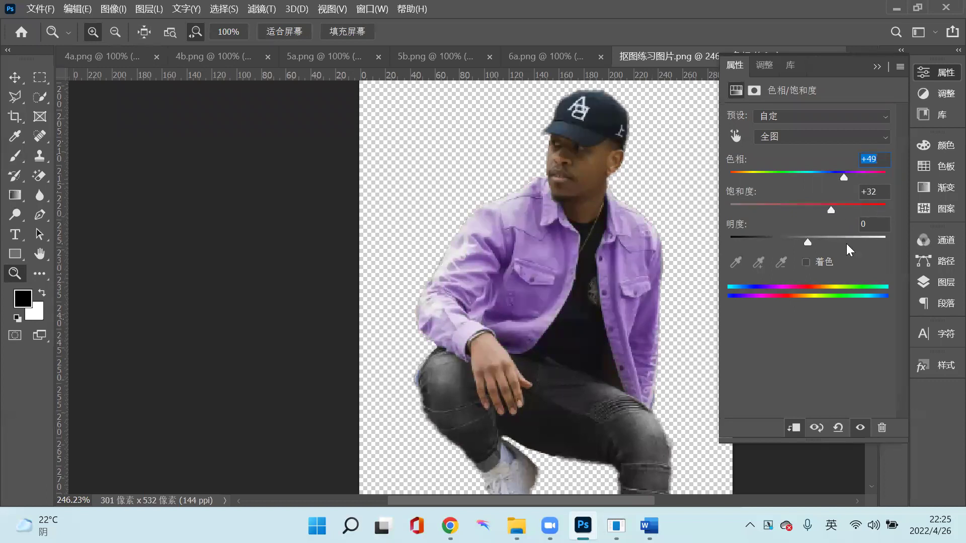
drag(831, 210, 807, 206)
text(0)
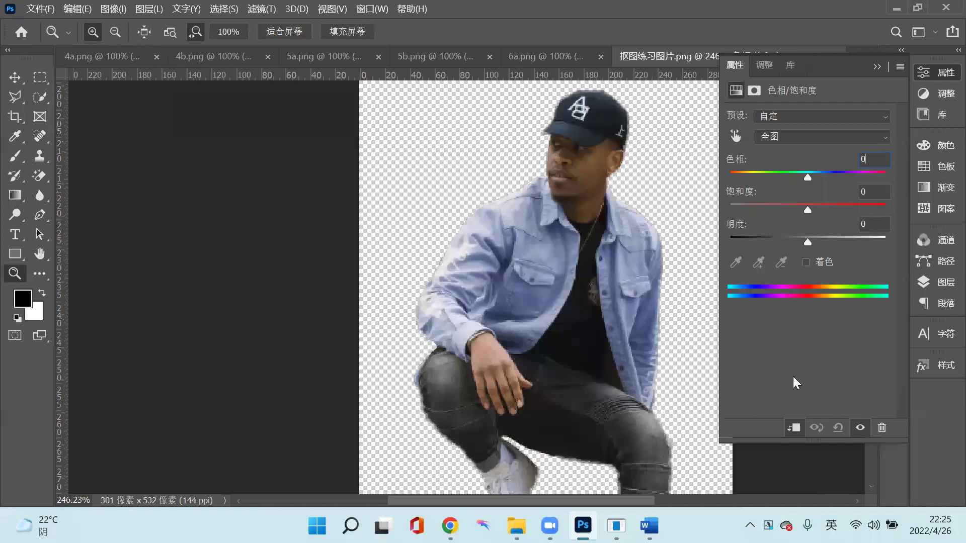
key(F7)
key(F7)
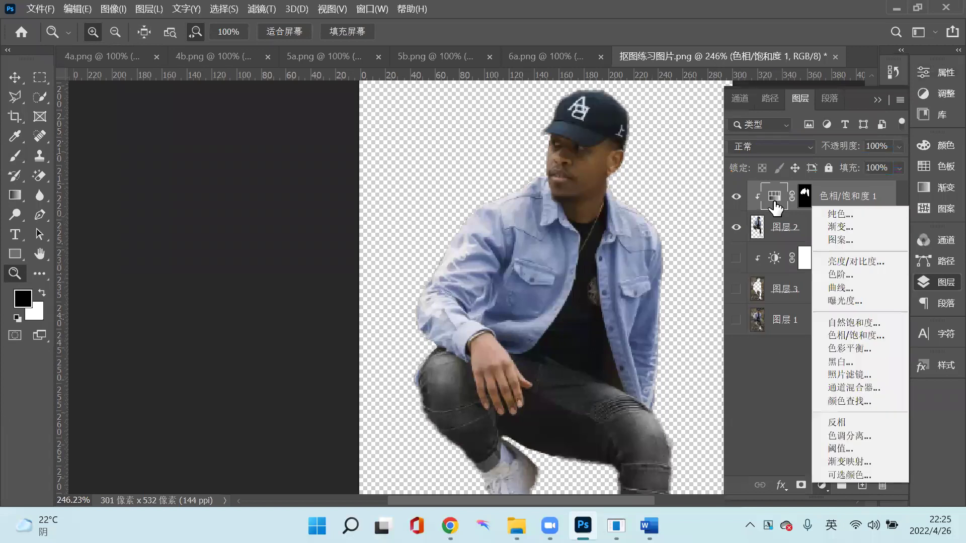
Dismiss the adjustment-type list and bring up the Edit menu while moving to 图层 2.
click(98, 116)
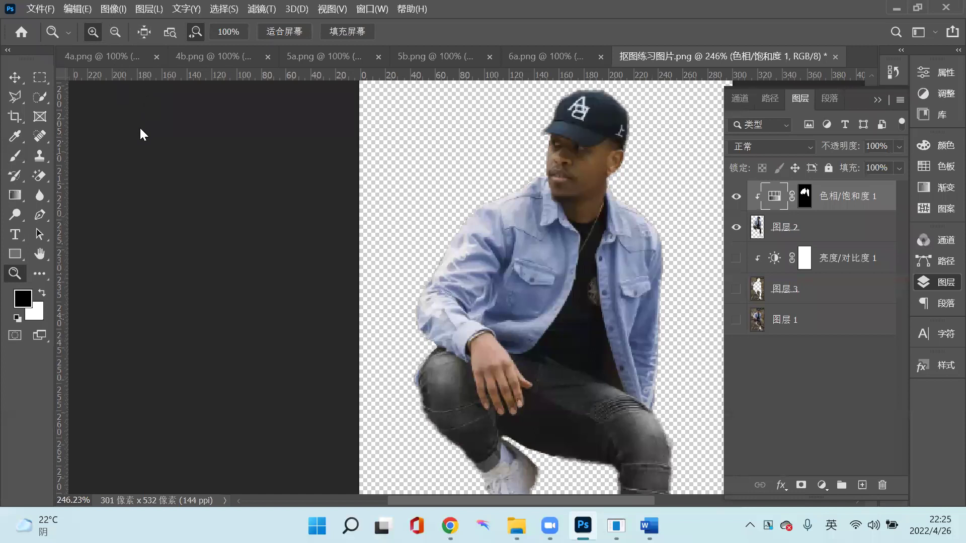
click(41, 9)
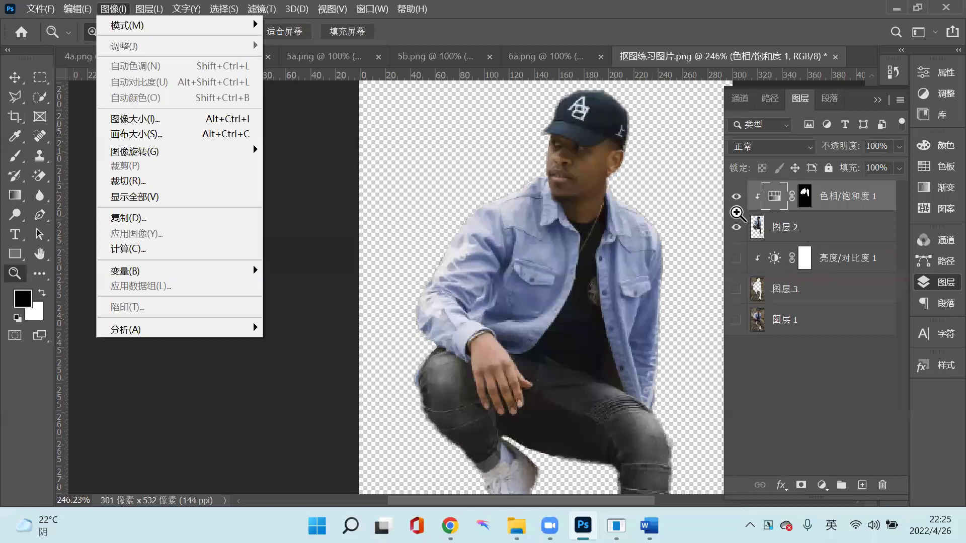
mouse_move(78, 8)
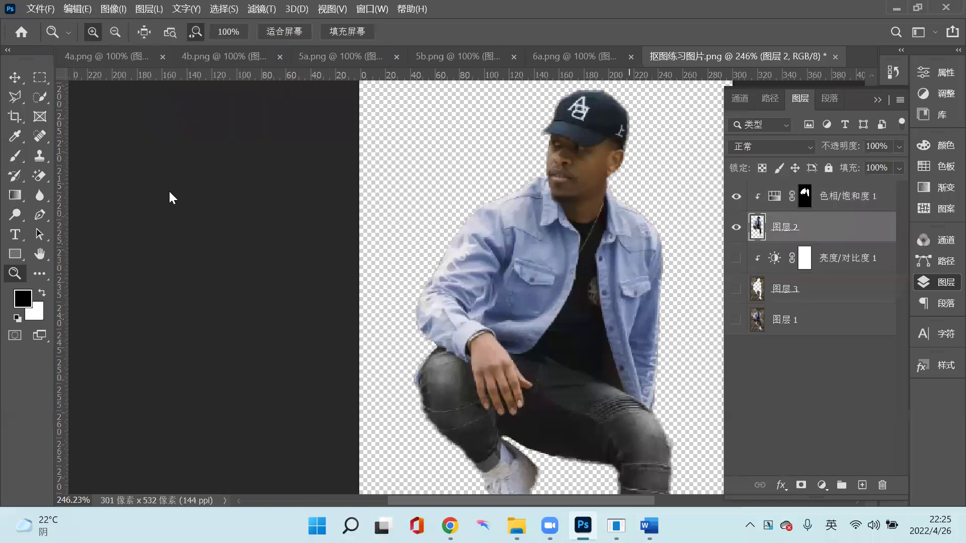
key(alt+e)
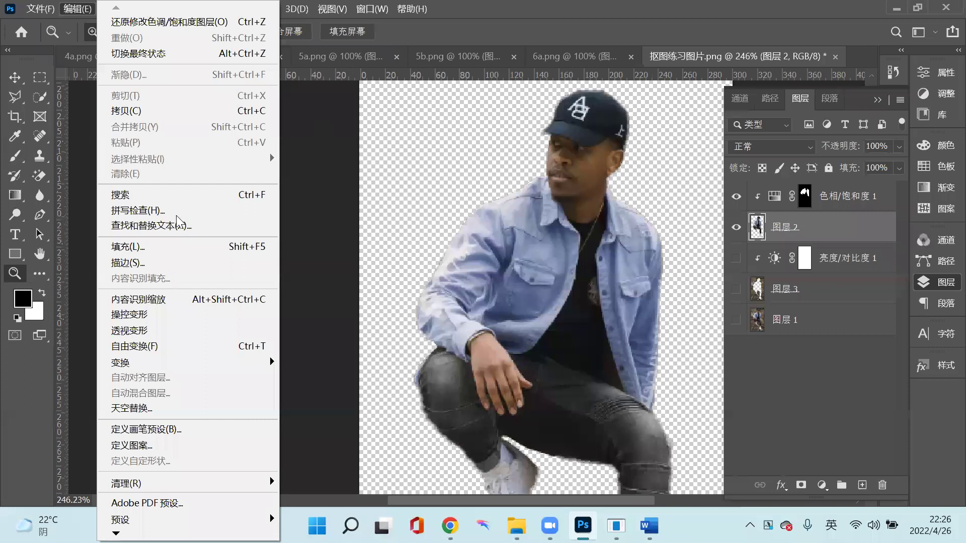
click(187, 115)
click(149, 9)
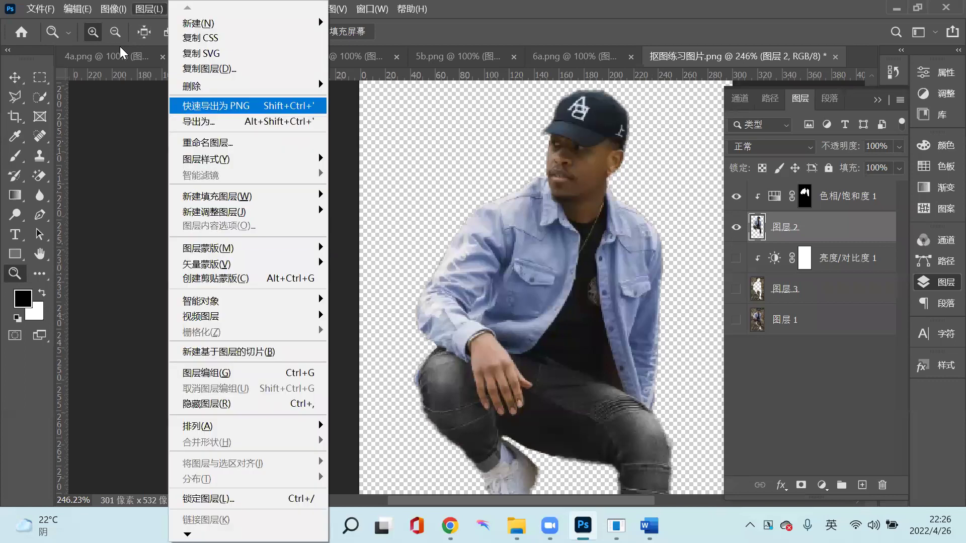
mouse_move(114, 9)
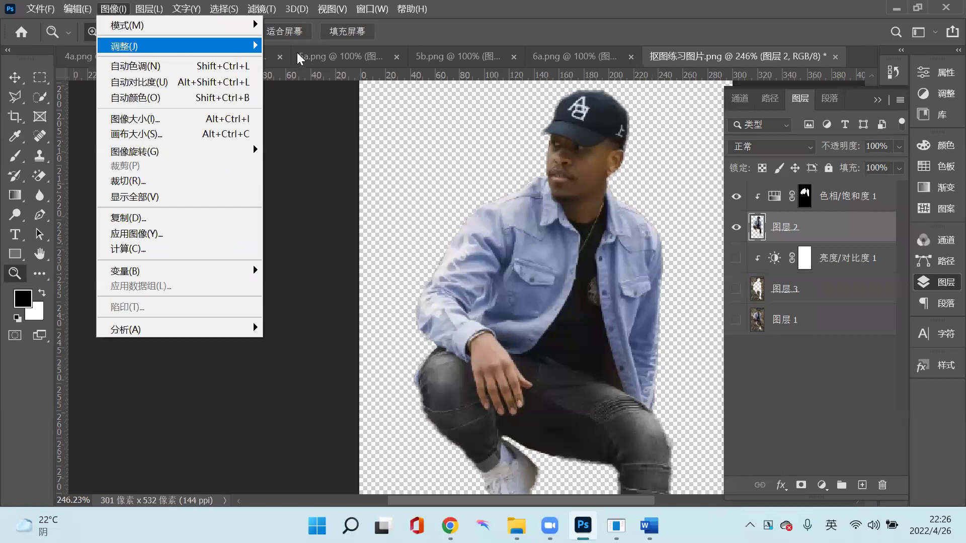
mouse_move(132, 46)
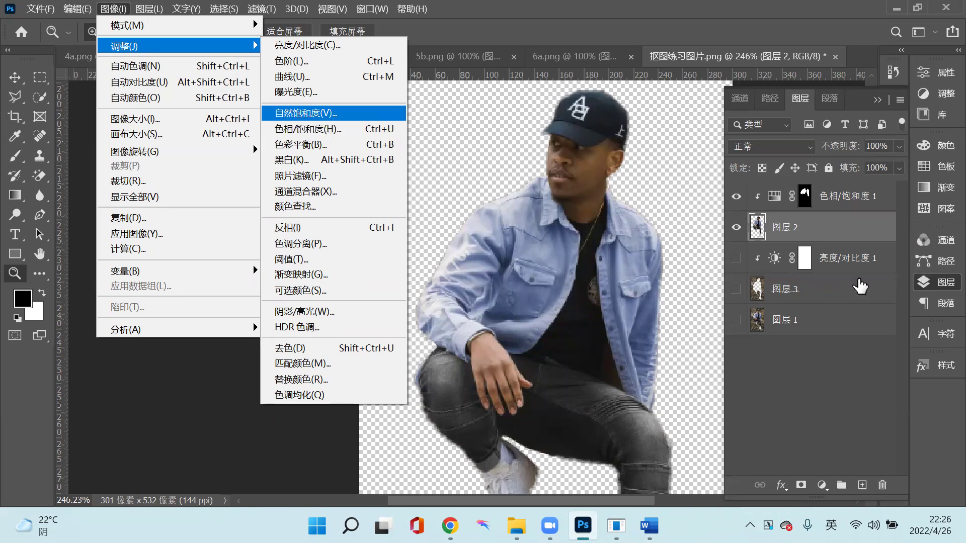
key(Down)
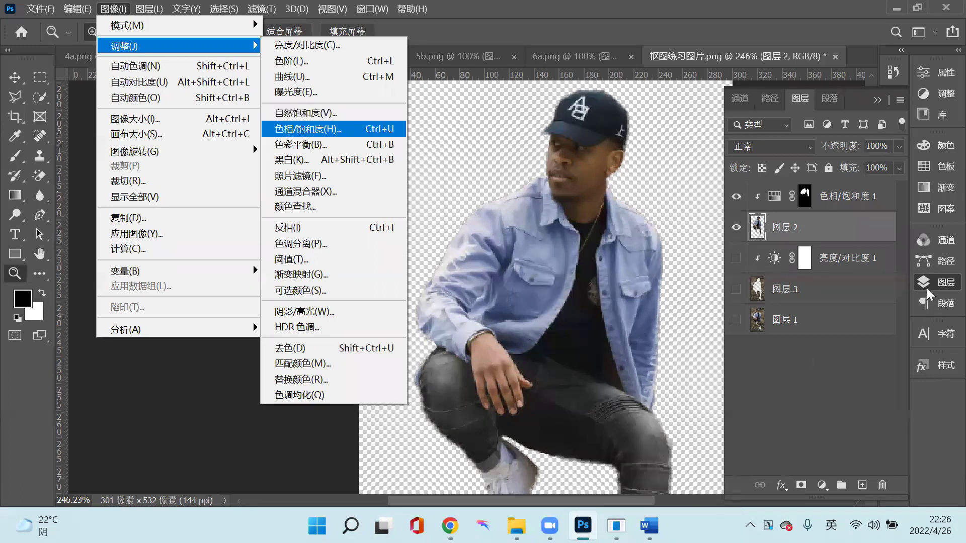
click(898, 249)
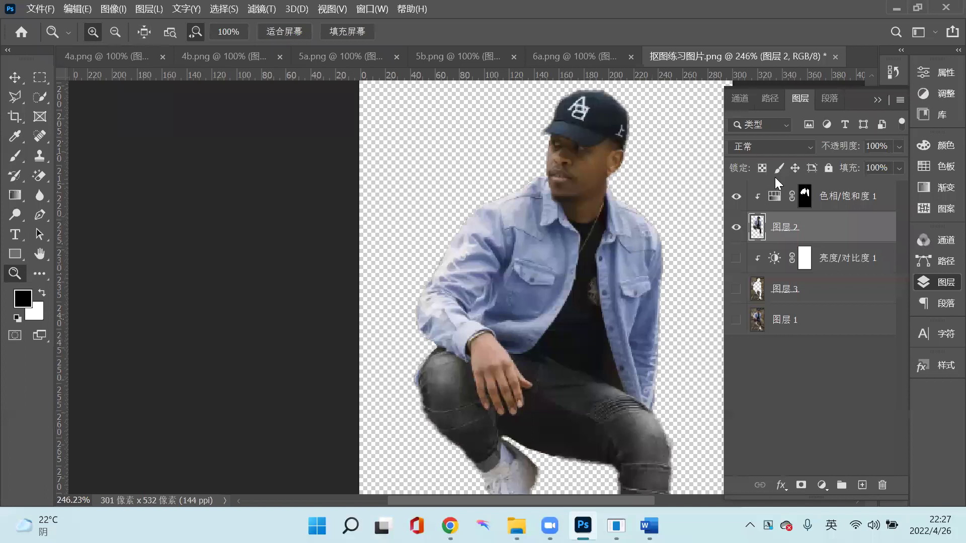
Shift 色相/饱和度 1's hue to make the jacket mint green, then take Quick Selection down at the legs.
double_click(774, 195)
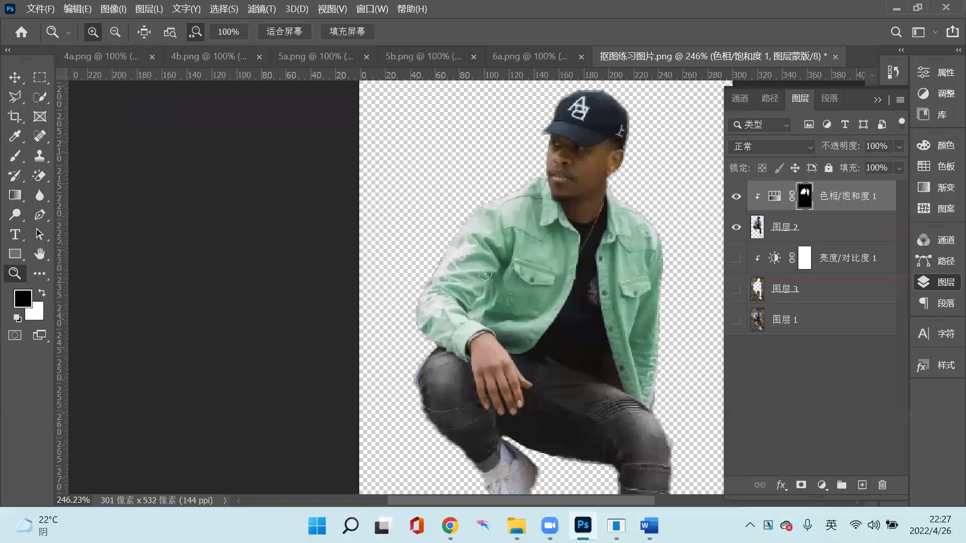
scroll(485, 274, down, 3)
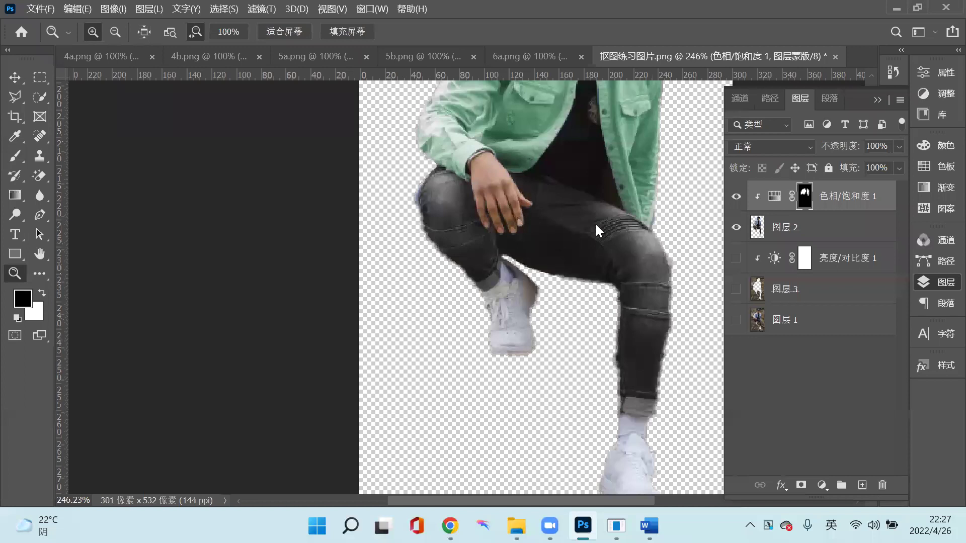
key(w)
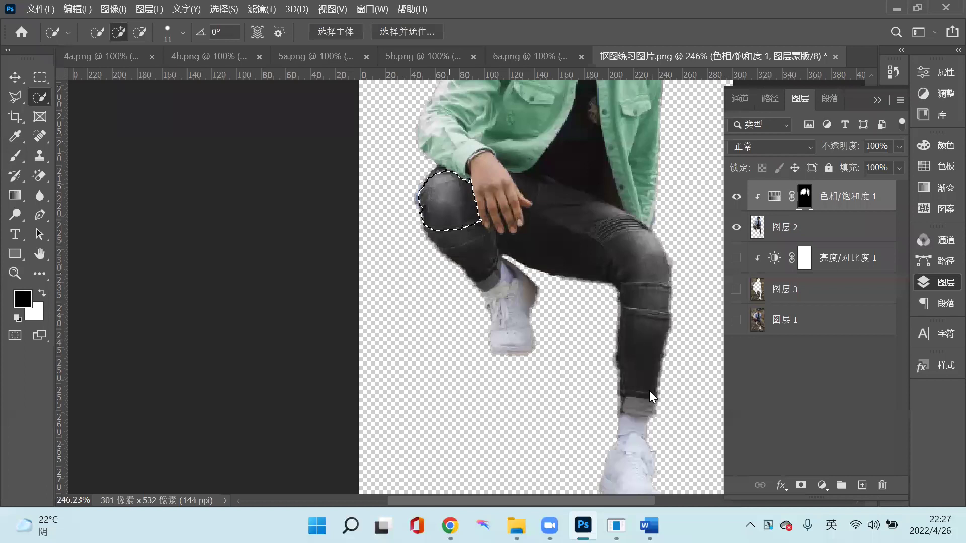
Clear the first attempt and box in both legs with Object Selection.
drag(449, 213, 599, 241)
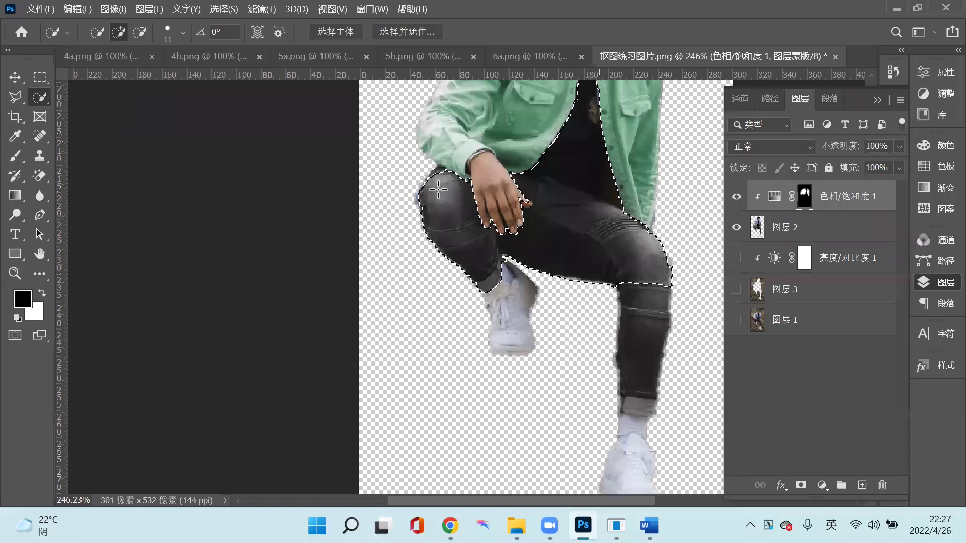
key(ctrl+d)
scroll(104, 88, up, 4)
right_click(40, 97)
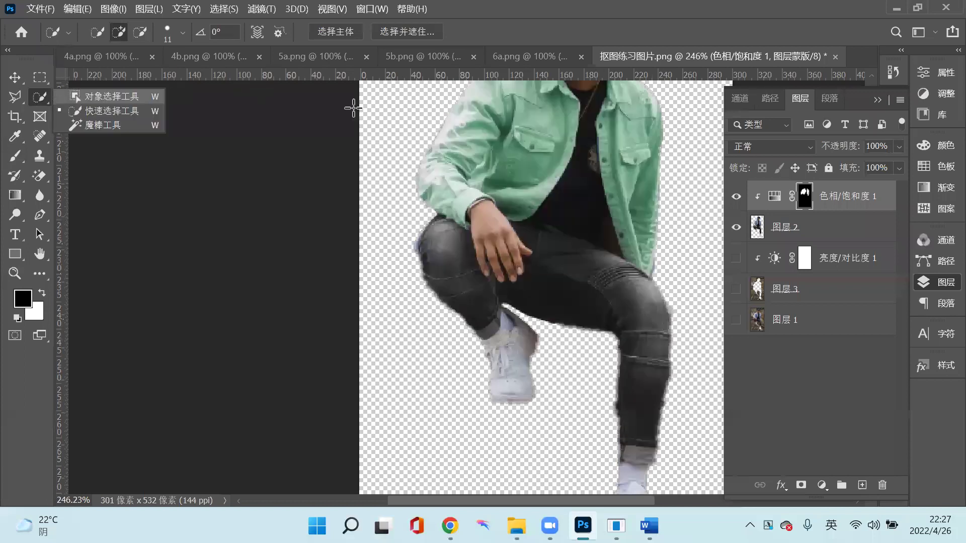
click(104, 95)
scroll(399, 170, down, 1)
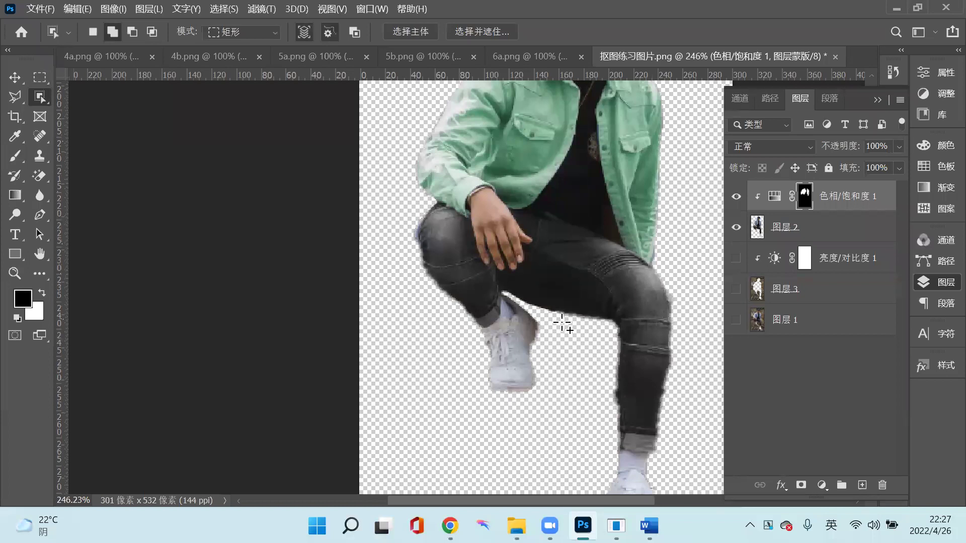
drag(395, 166, 682, 474)
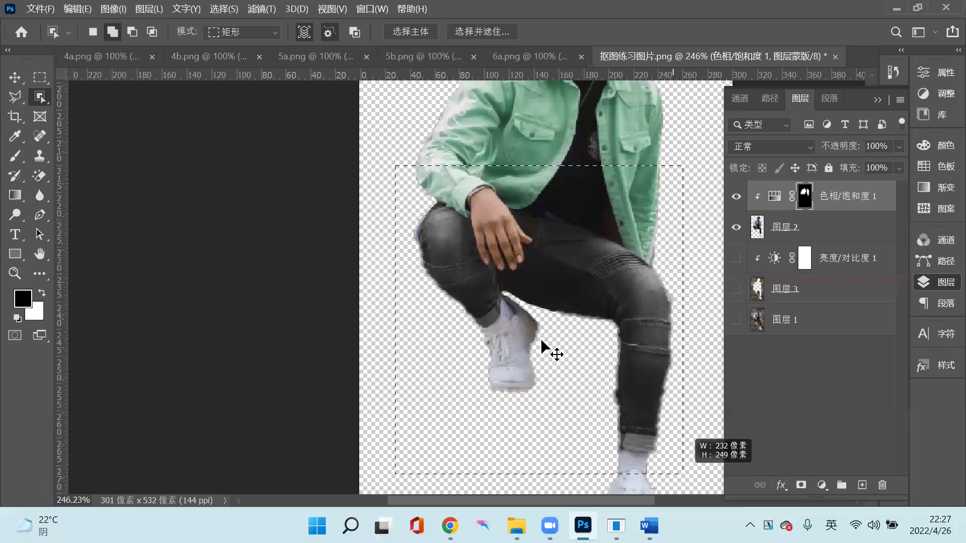
drag(683, 473, 687, 478)
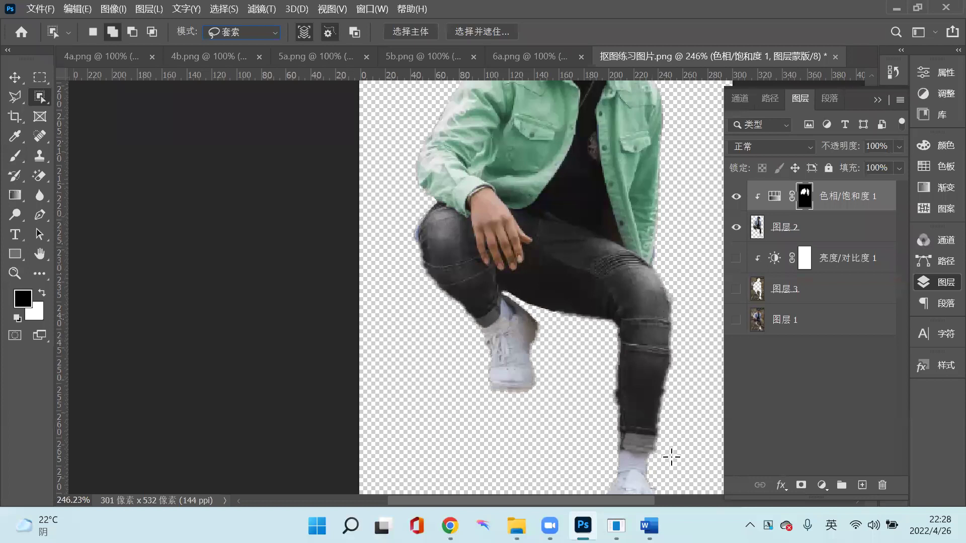
Trace the jeans outline freehand and zoom in on the lower leg and shoe.
mouse_move(671, 457)
mouse_down()
mouse_move(676, 272)
mouse_move(665, 259)
mouse_up()
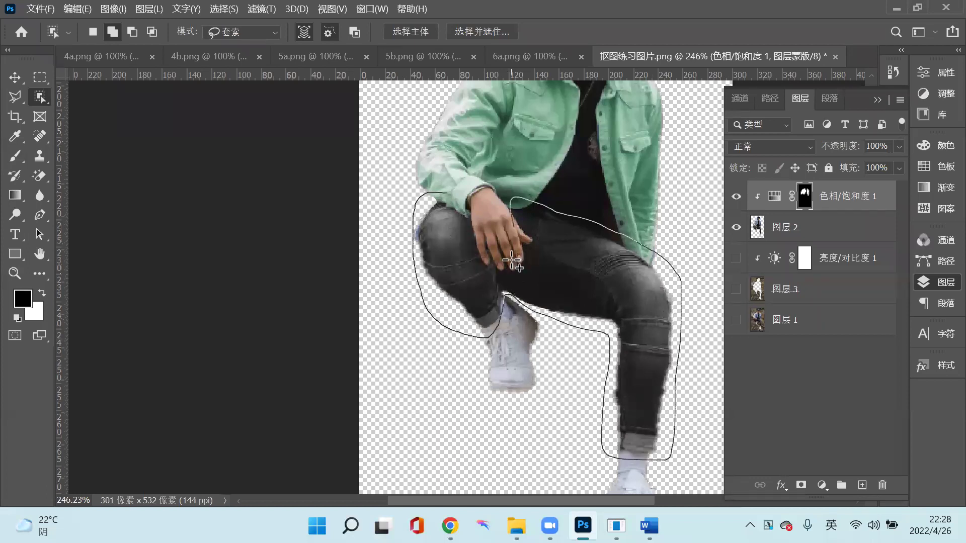
mouse_move(511, 260)
mouse_down()
mouse_move(550, 269)
mouse_move(509, 272)
mouse_up()
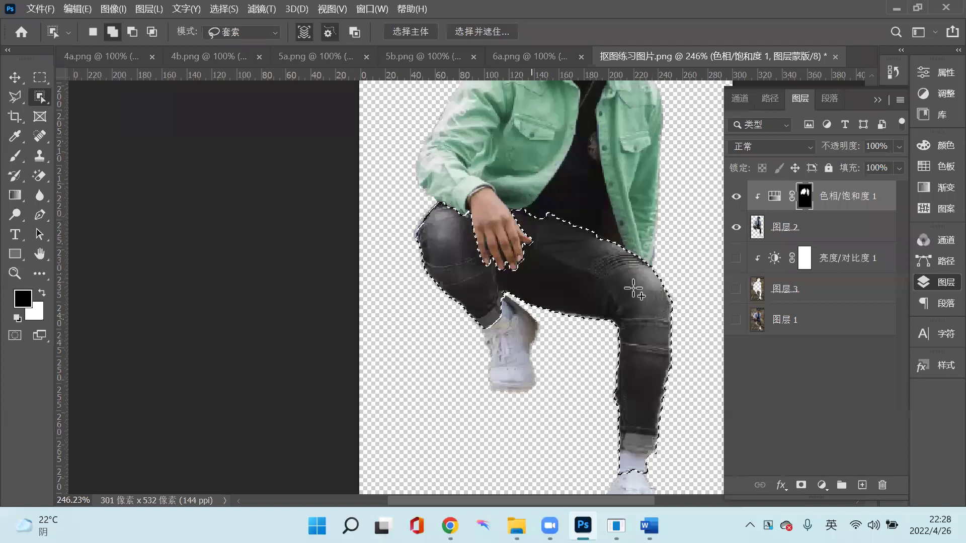
key(z)
drag(521, 362, 568, 359)
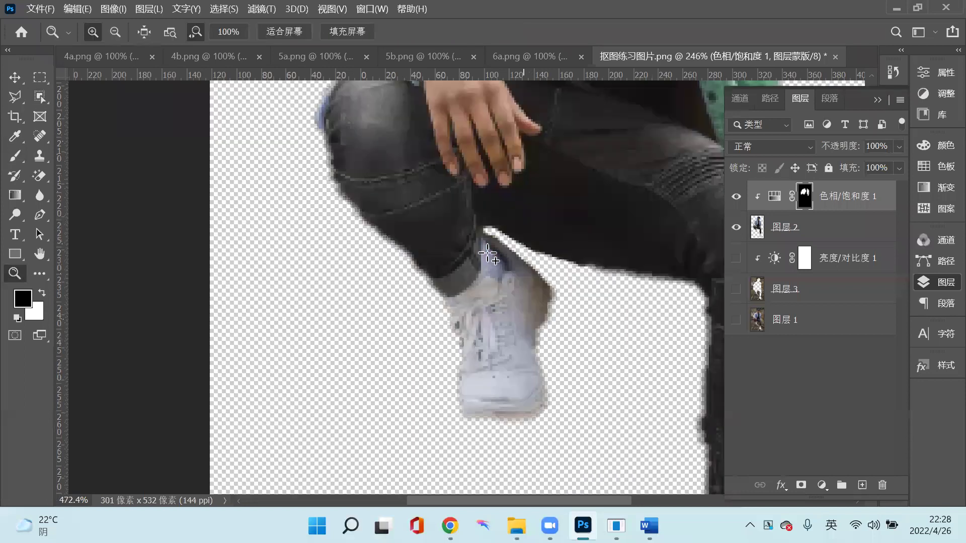
drag(627, 329, 579, 329)
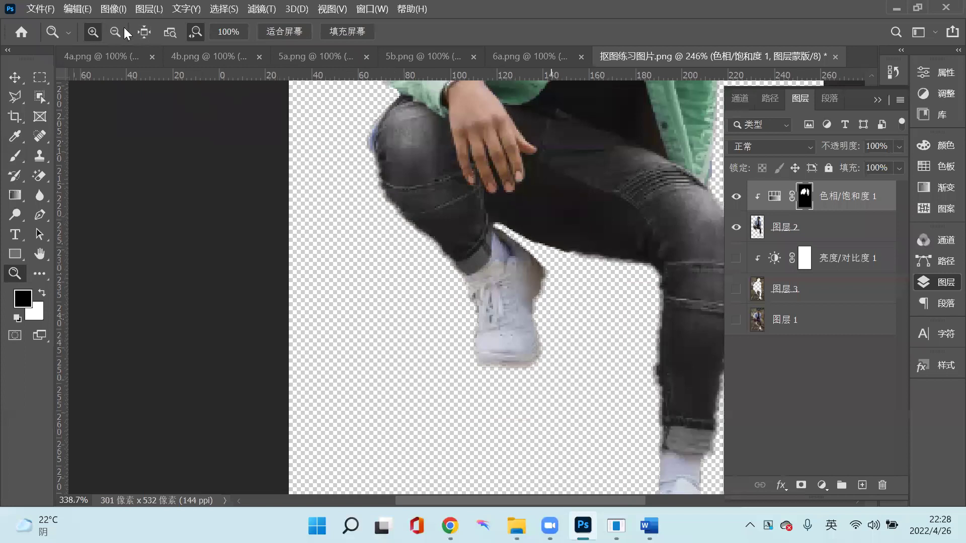
key(w)
scroll(633, 322, down, 1)
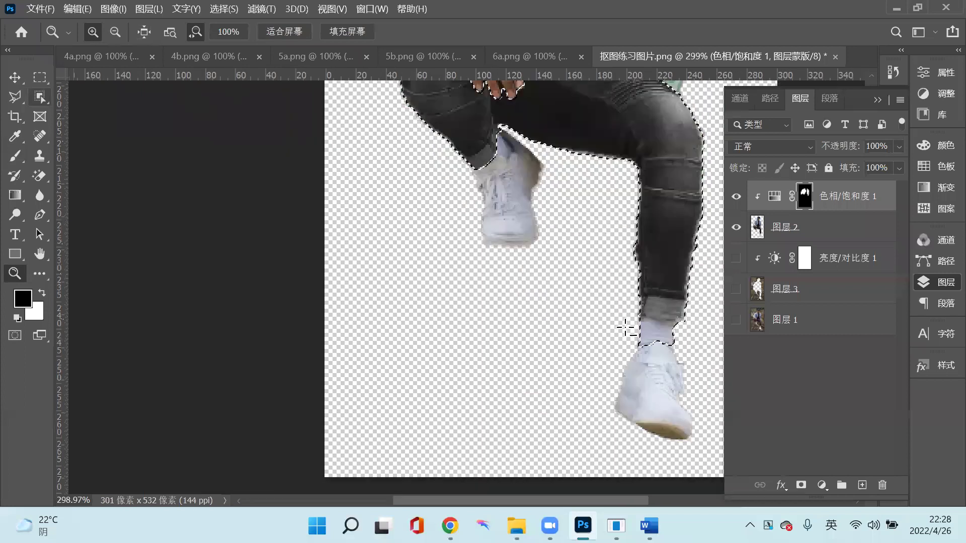
Subtract the sock area from the selection with a four-point Polygonal Lasso outline.
key(l)
click(690, 321)
click(677, 363)
click(624, 355)
click(638, 318)
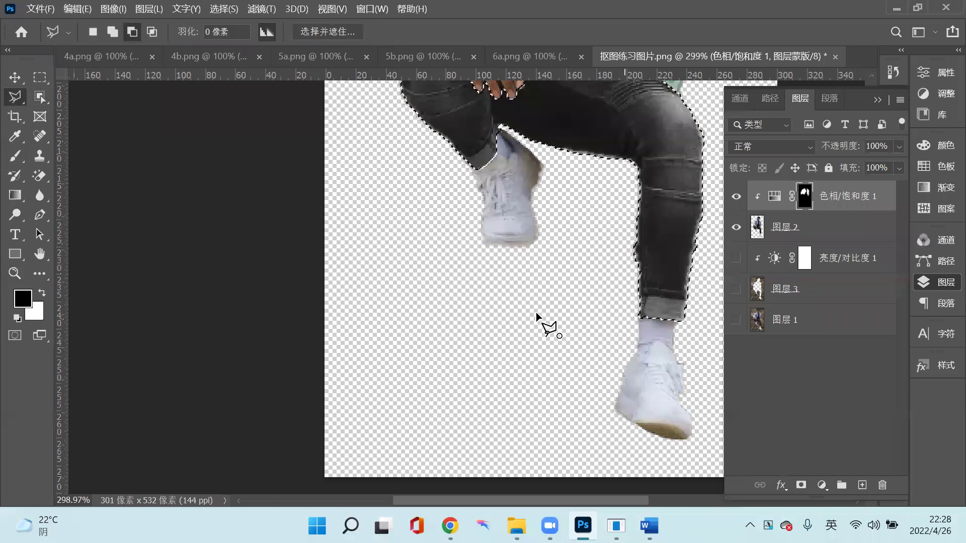
scroll(562, 247, up, 5)
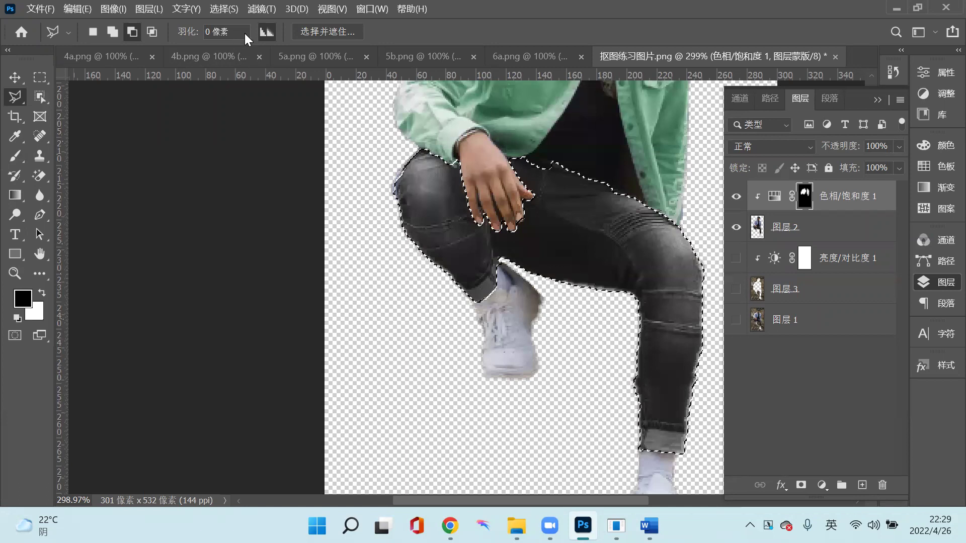
Check the edges, restore the jeans selection and make 图层 2 visible.
key(ctrl+d)
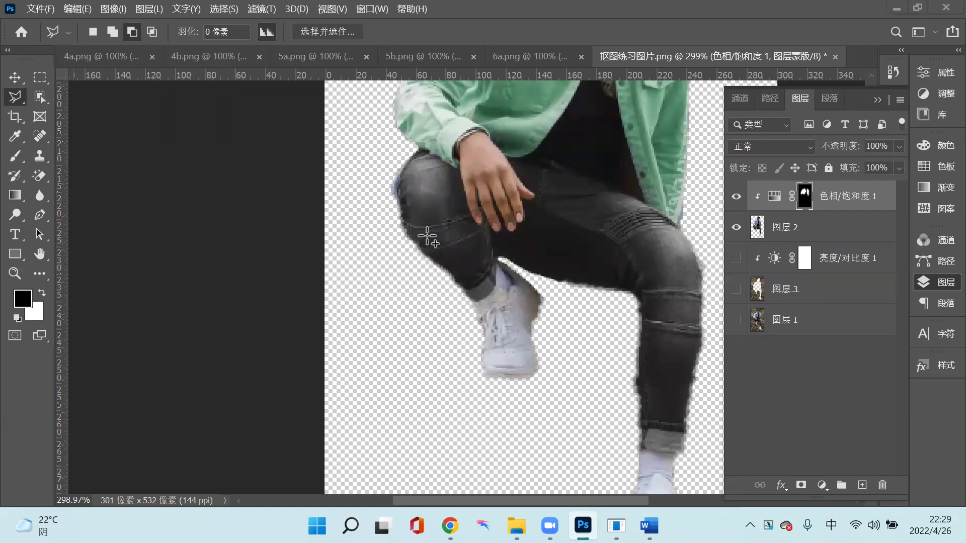
key(w)
key(ctrl+z)
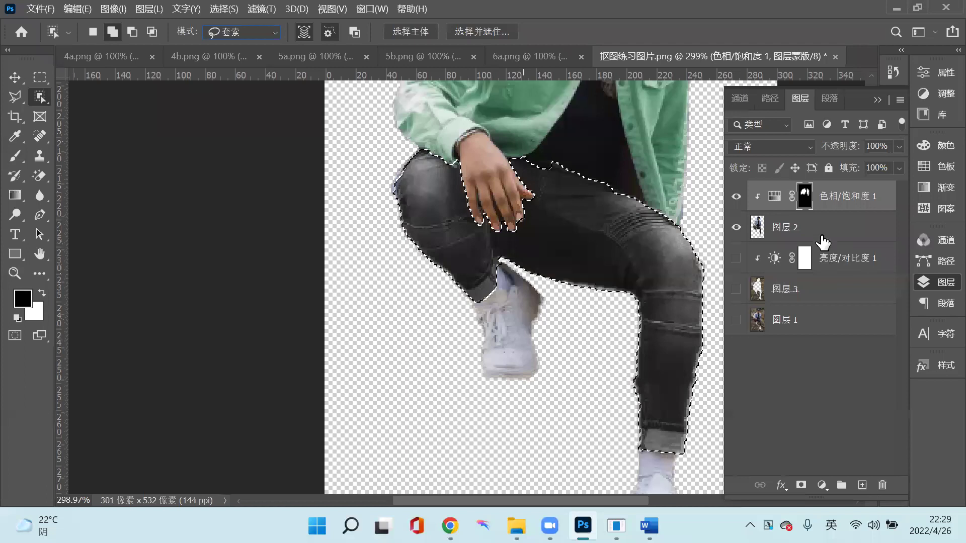
click(735, 227)
Make 图层 2 active and add a second Hue/Saturation adjustment layer for the jeans.
key(alt+bracketleft)
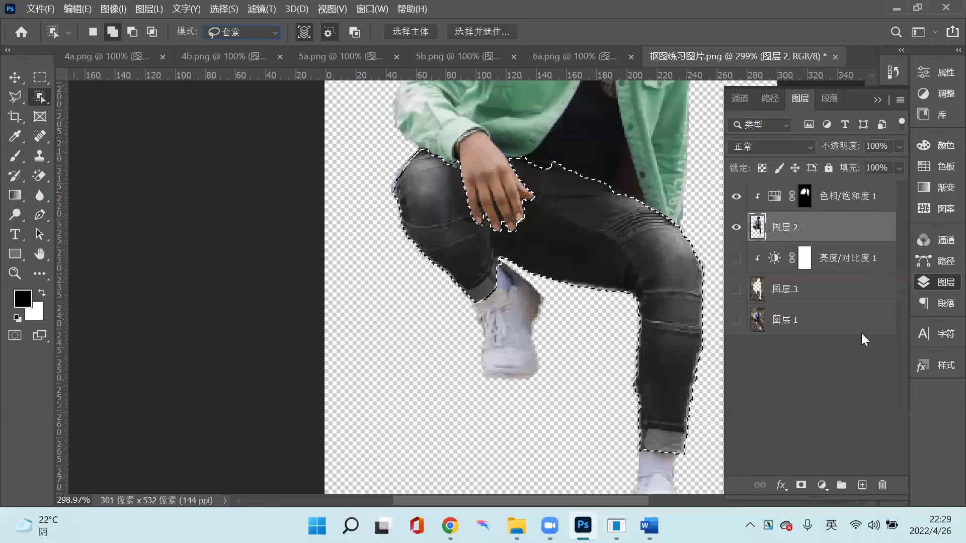
click(821, 485)
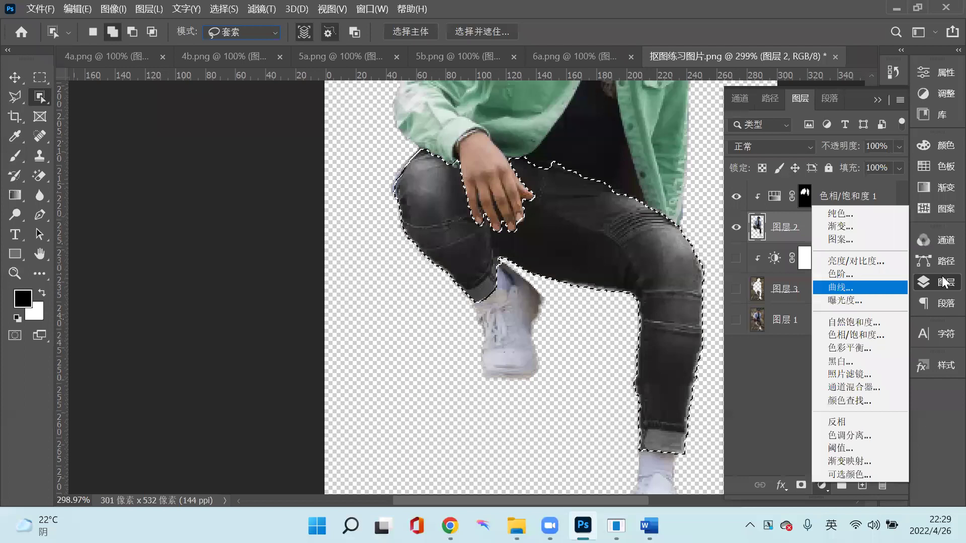
key(Up)
key(Up)
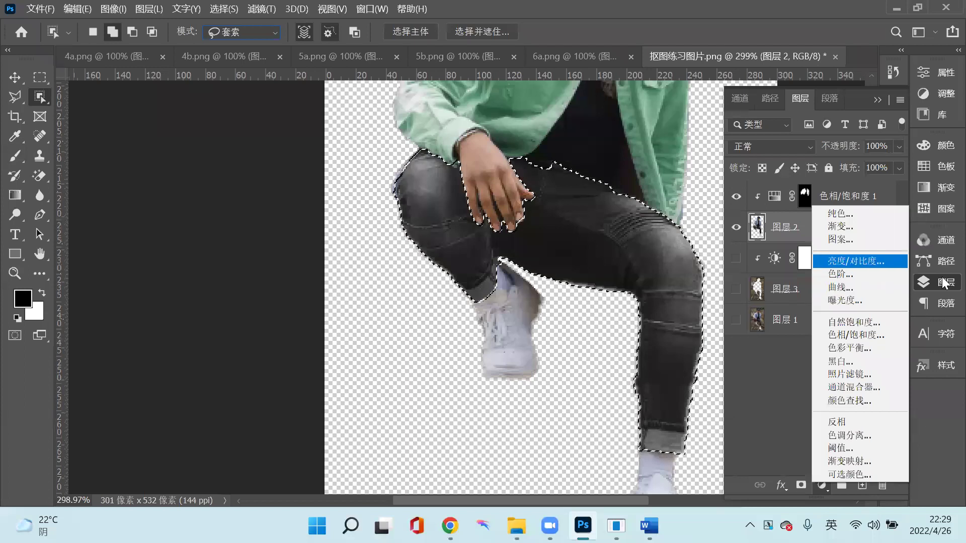
click(855, 335)
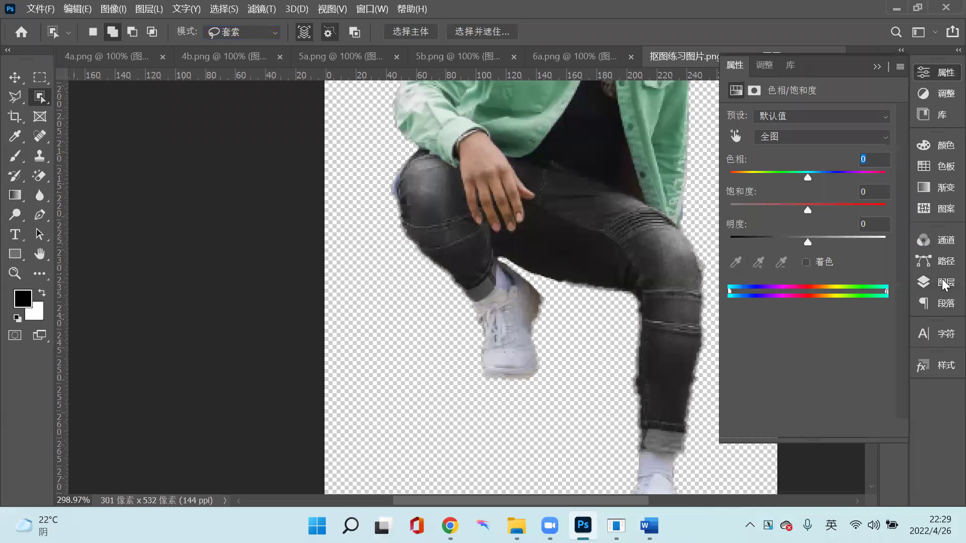
click(944, 283)
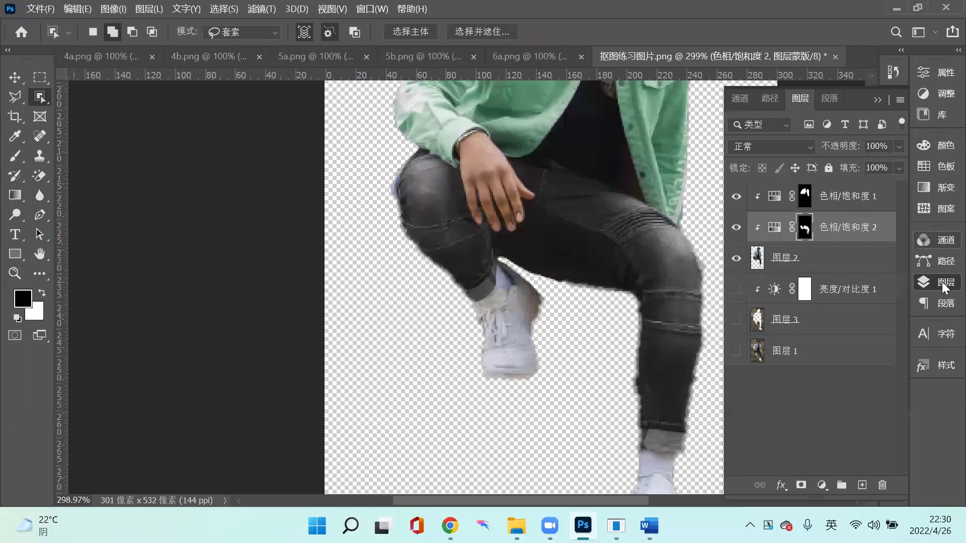
key(ctrl+z)
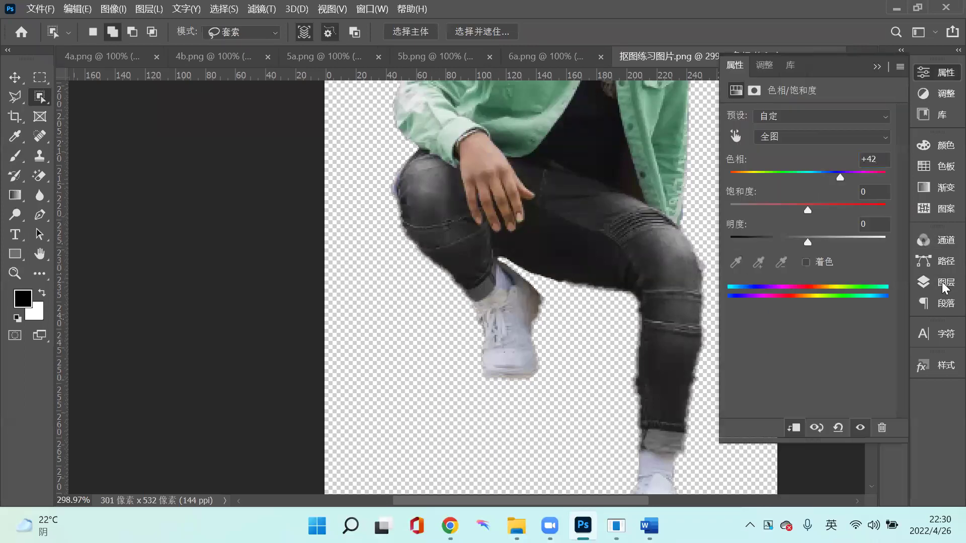
Close the adjustment settings and duplicate 图层 2 into 图层 2 拷贝.
click(944, 287)
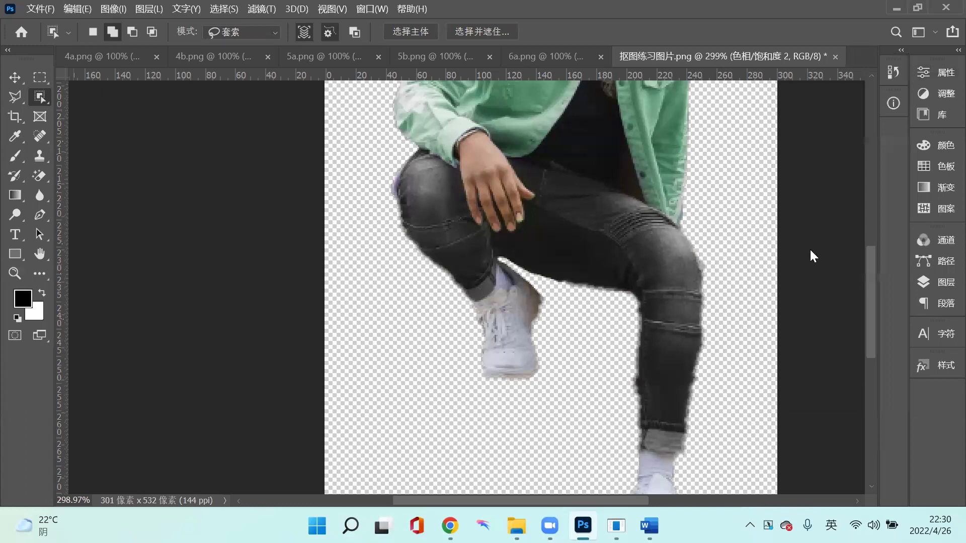
key(F7)
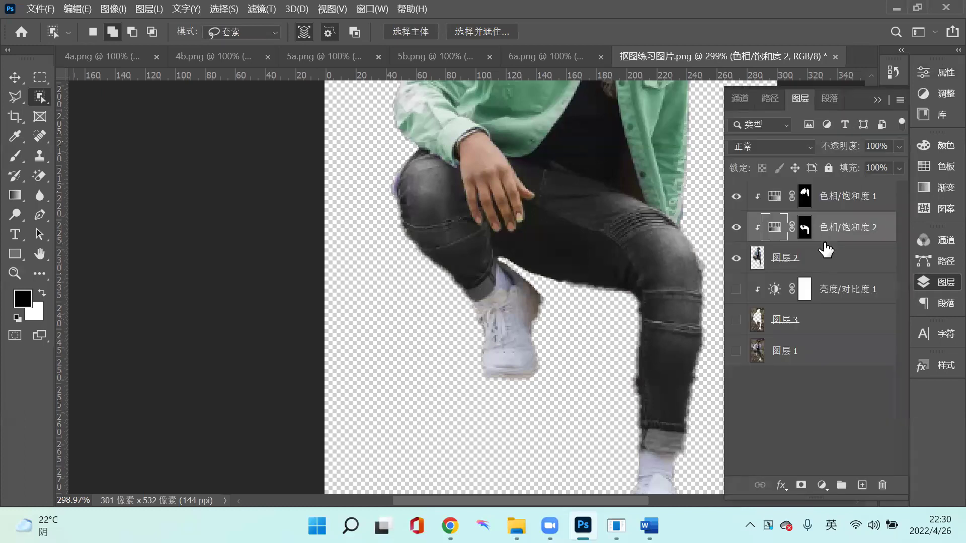
right_click(820, 267)
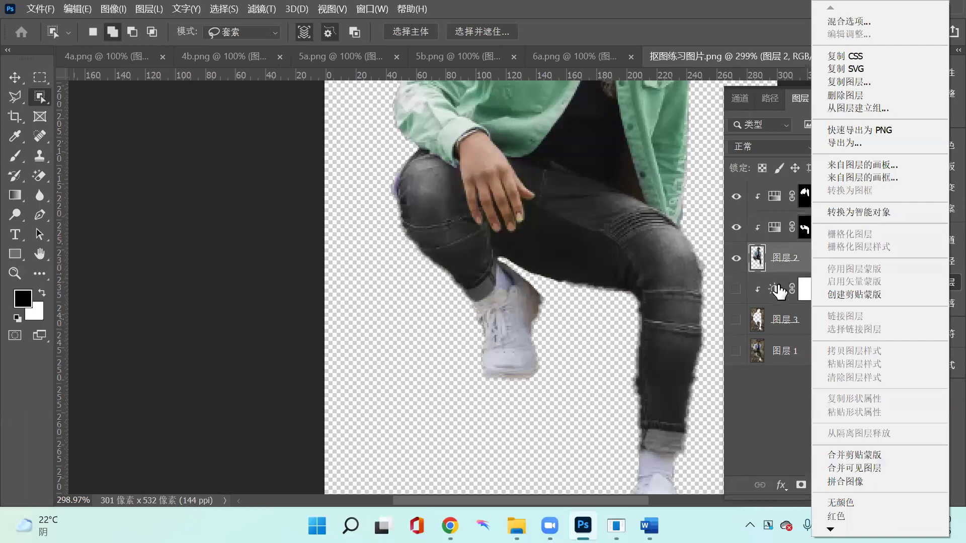
key(ctrl+j)
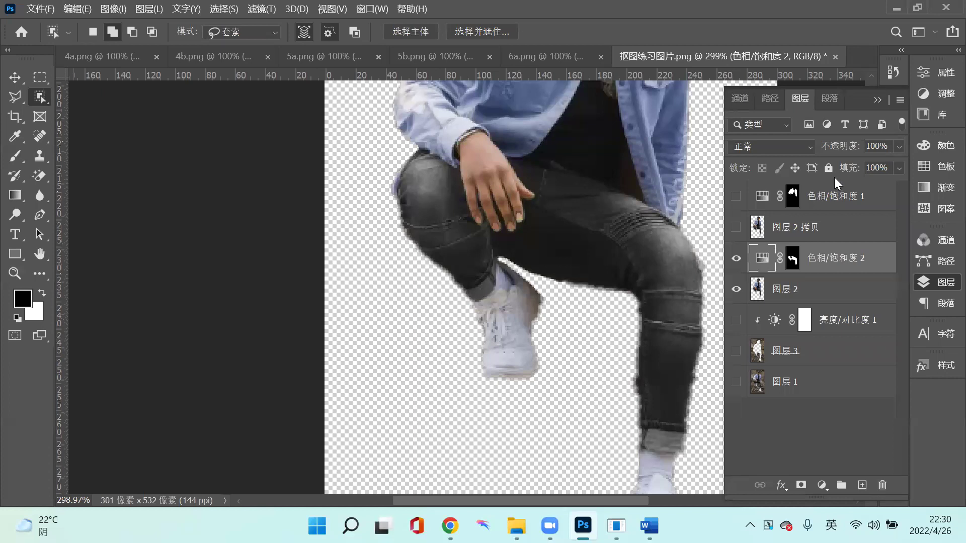
Try jeans hue values -38 and +147 on 色相/饱和度 2, settling on +128.
mouse_move(843, 175)
mouse_down()
mouse_move(768, 174)
mouse_move(837, 174)
mouse_up()
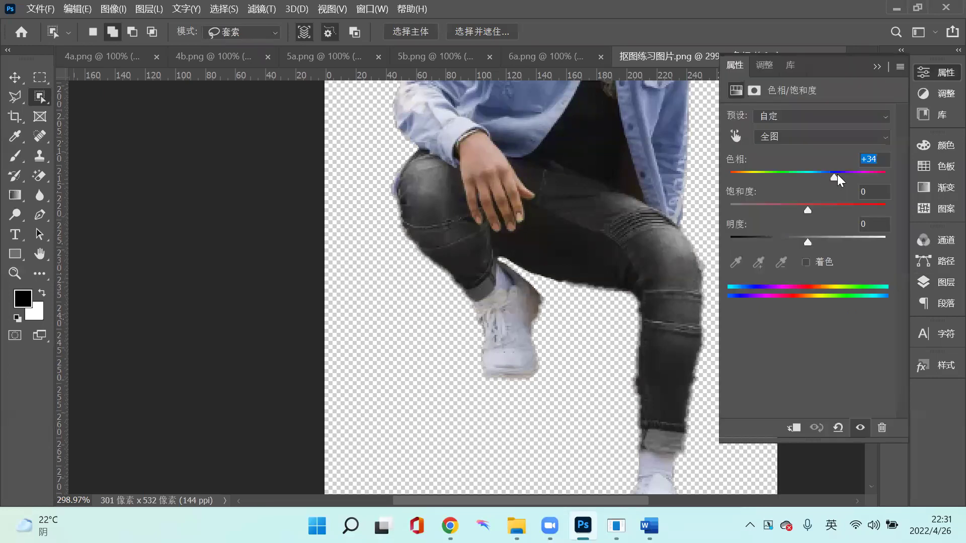
text(-38)
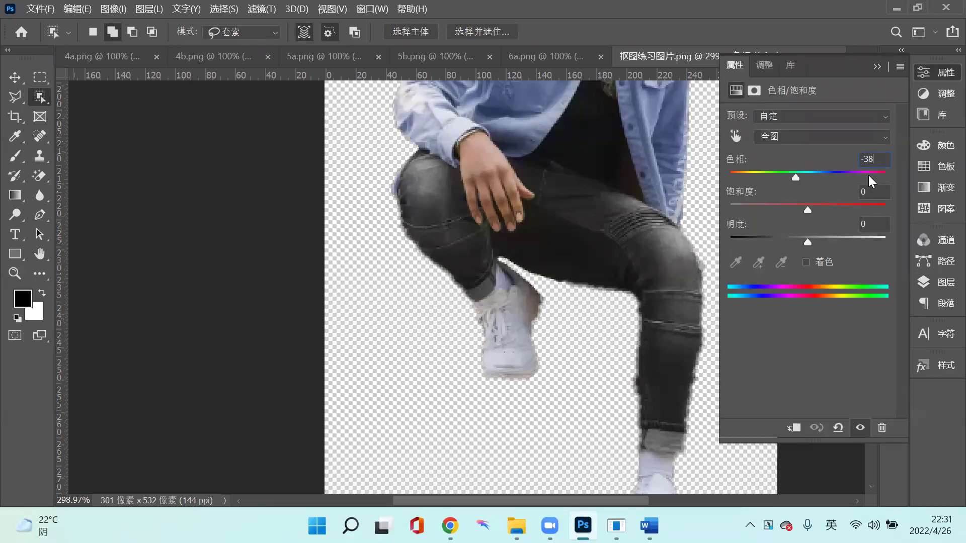
click(868, 175)
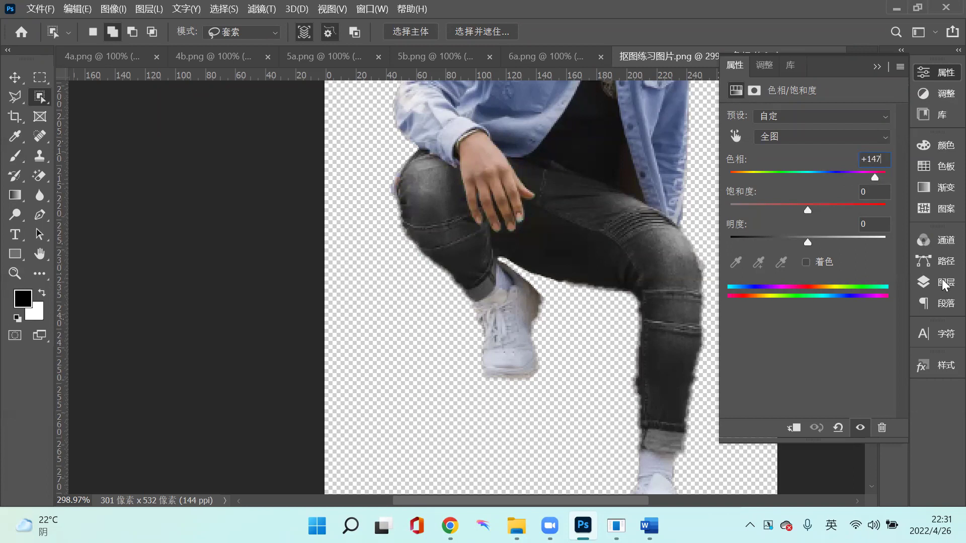
scroll(825, 295, down, 10)
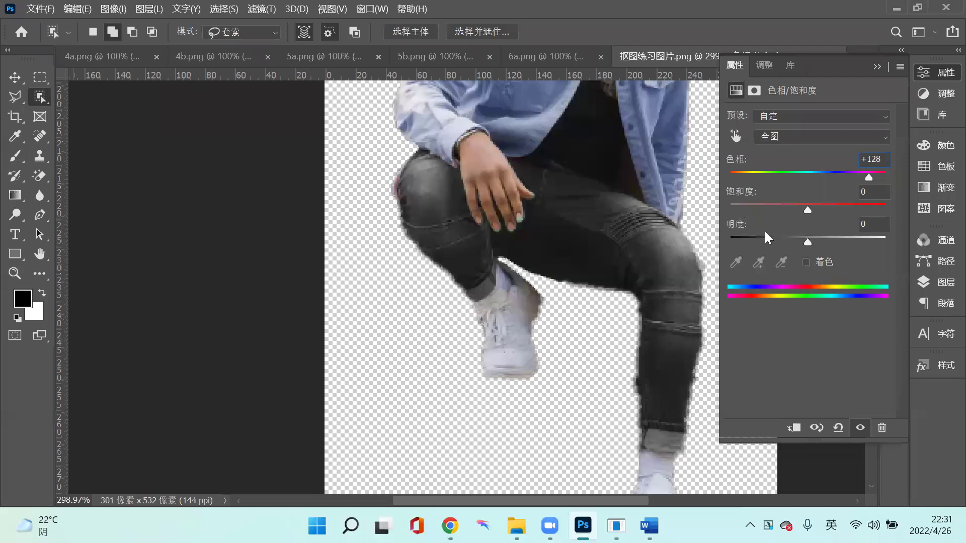
key(F7)
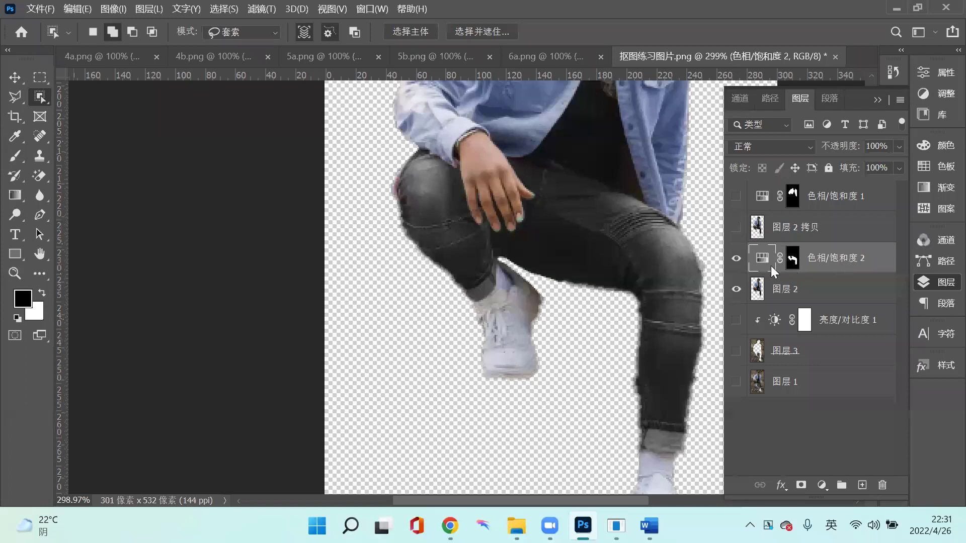
Show the green-jacket layers again, clip 色相/饱和度 2 to 图层 2 and drag its hue to -32.
key(ctrl+z)
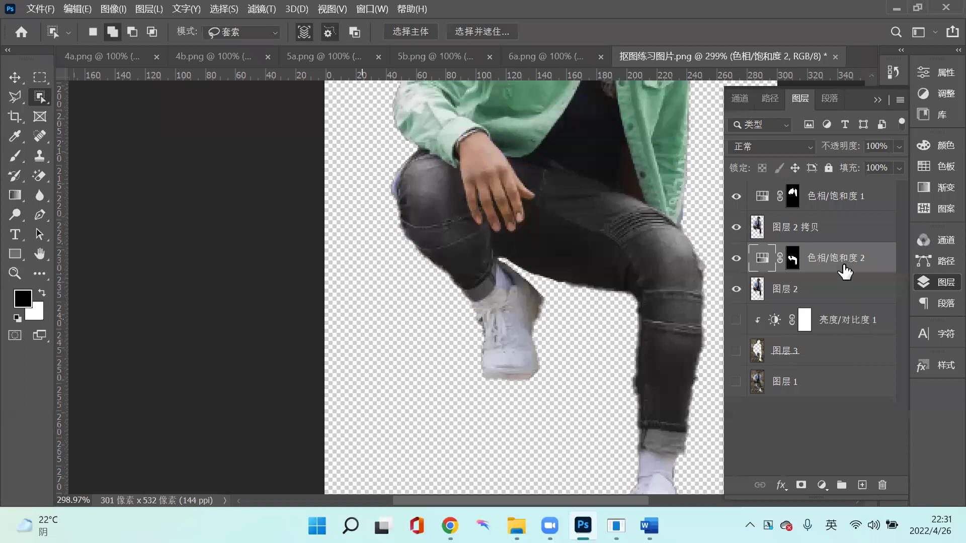
alt+click(760, 274)
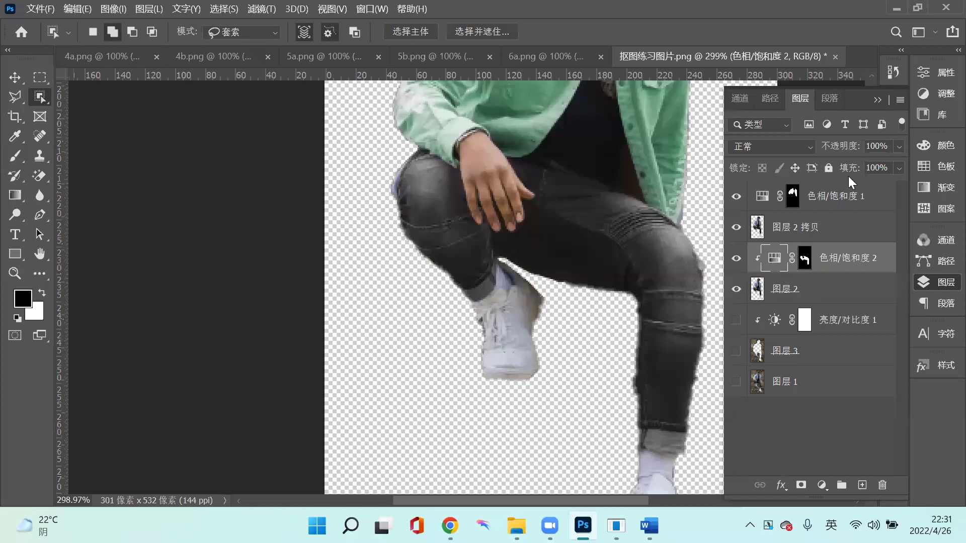
click(936, 73)
drag(866, 175, 829, 174)
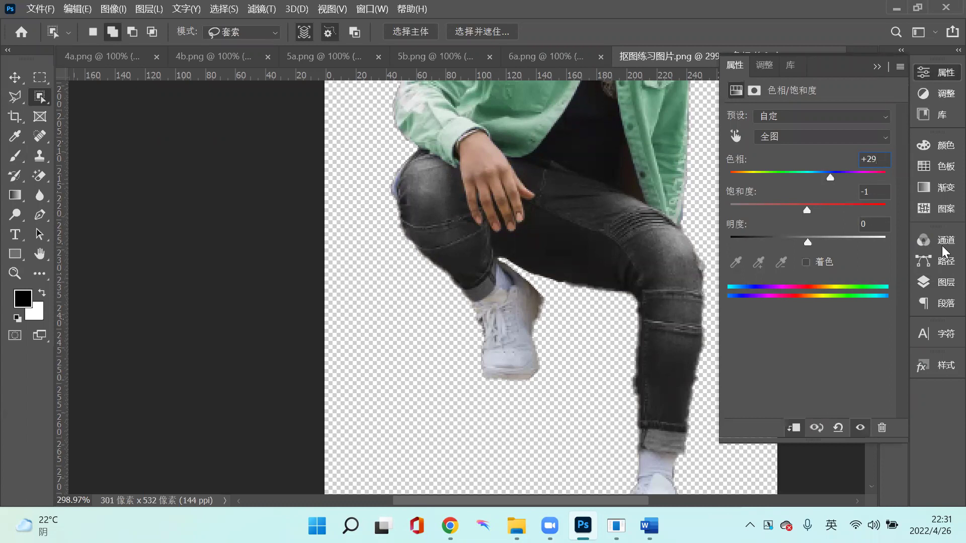
click(944, 285)
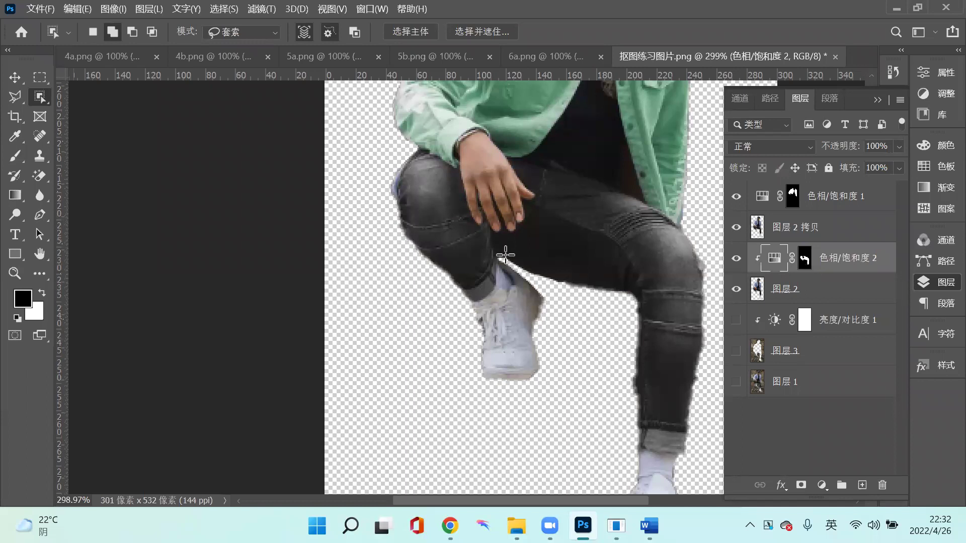
key(shift)
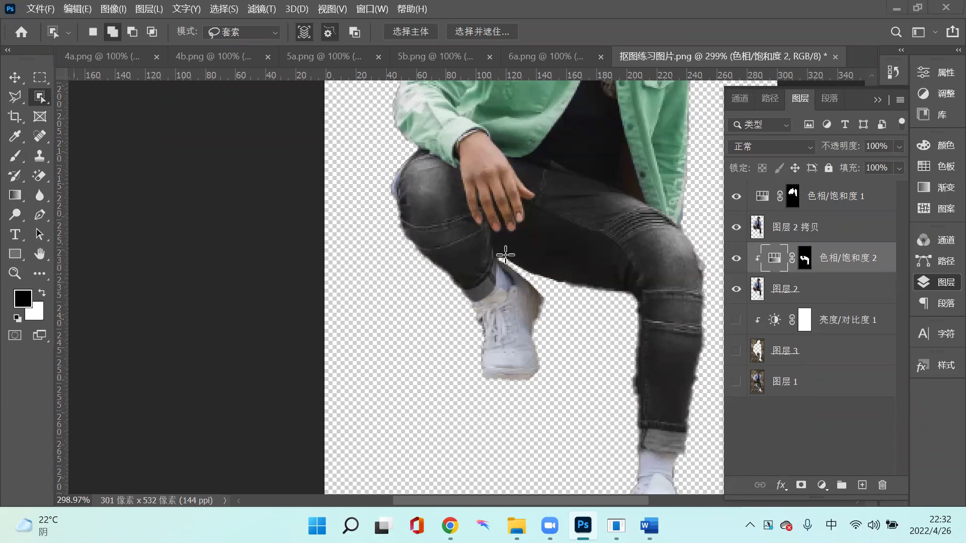